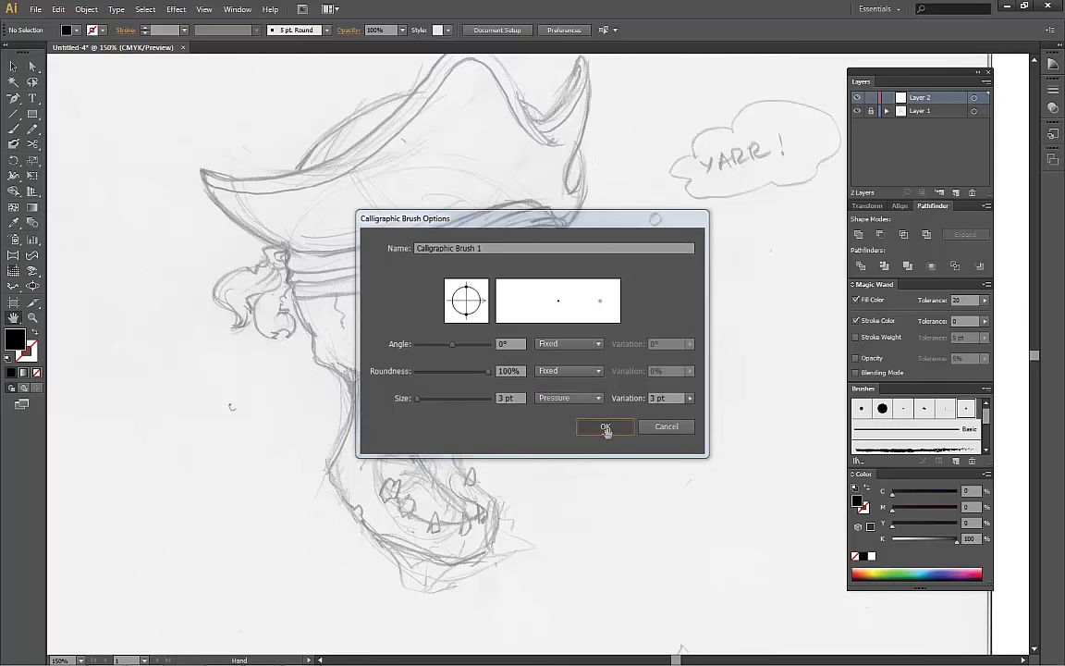
- Create a calligraphic brush with 3 pt pressure-controlled size and 3 pt variation, and ink the skull's brow above the near eye
mouse_move(580, 416)
left_mouse_down()
mouse_move(637, 375)
mouse_move(779, 160)
left_mouse_up()
key("ctrl+plus")
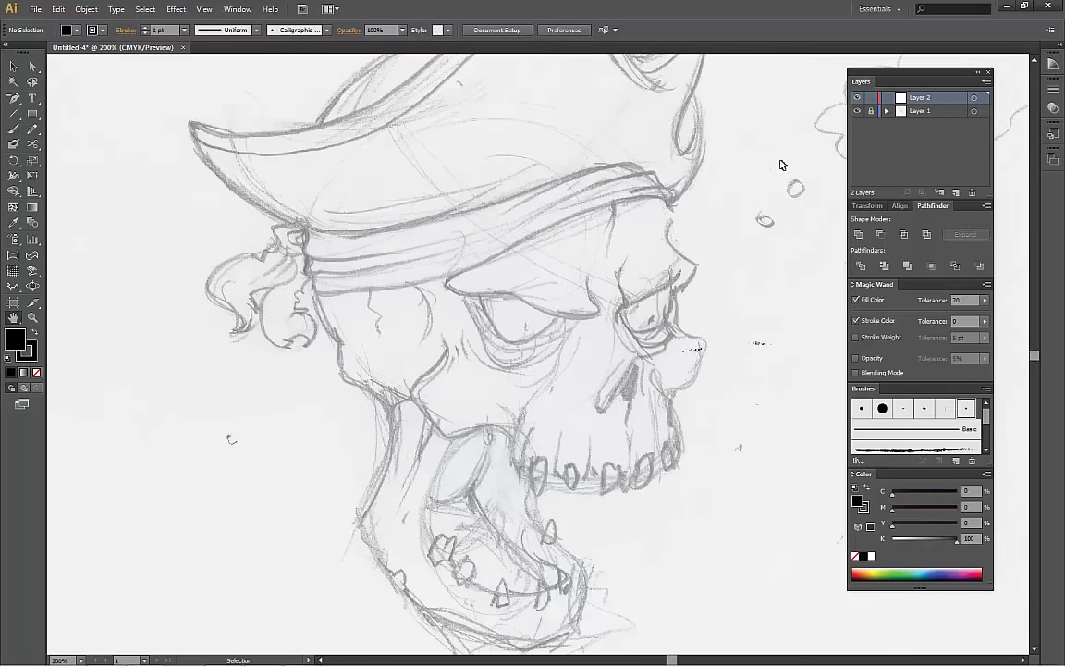
key("ctrl+plus")
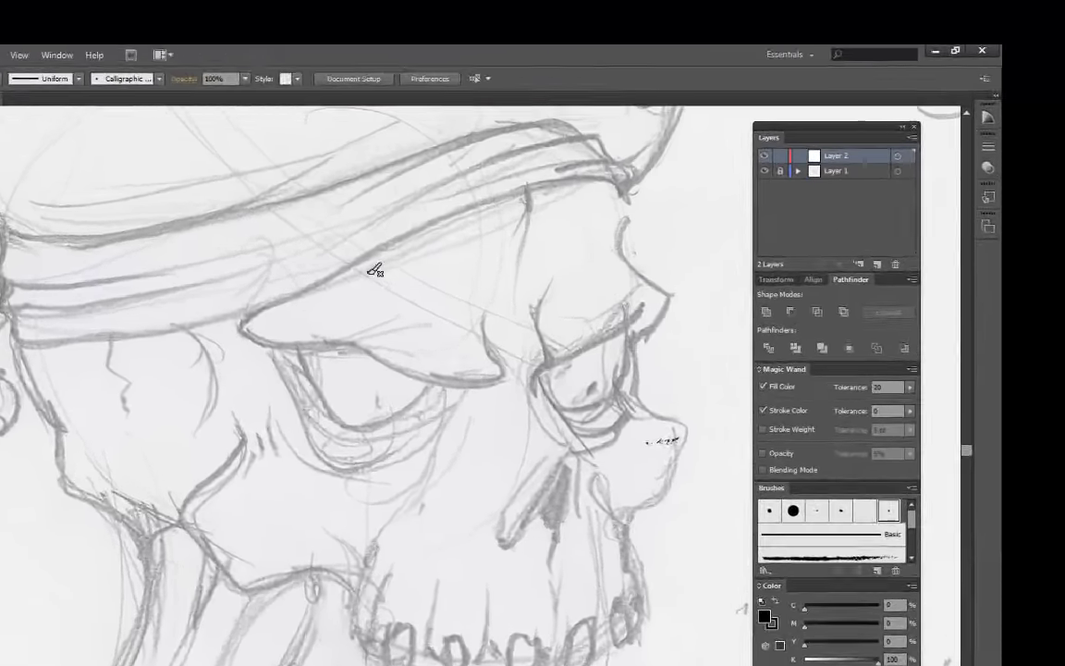
left_click_drag(517, 245, 484, 252)
mouse_move(109, 358)
left_mouse_down()
mouse_move(132, 379)
mouse_move(209, 391)
mouse_move(273, 380)
mouse_move(298, 417)
mouse_move(388, 440)
mouse_move(442, 419)
left_mouse_up()
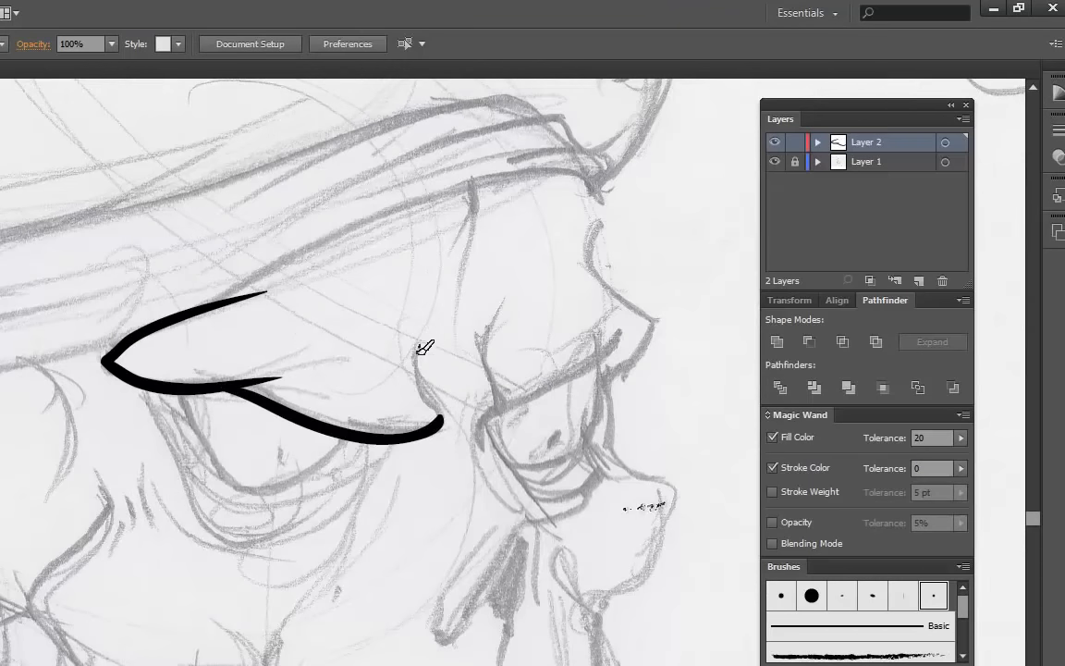
left_click_drag(499, 372, 367, 435)
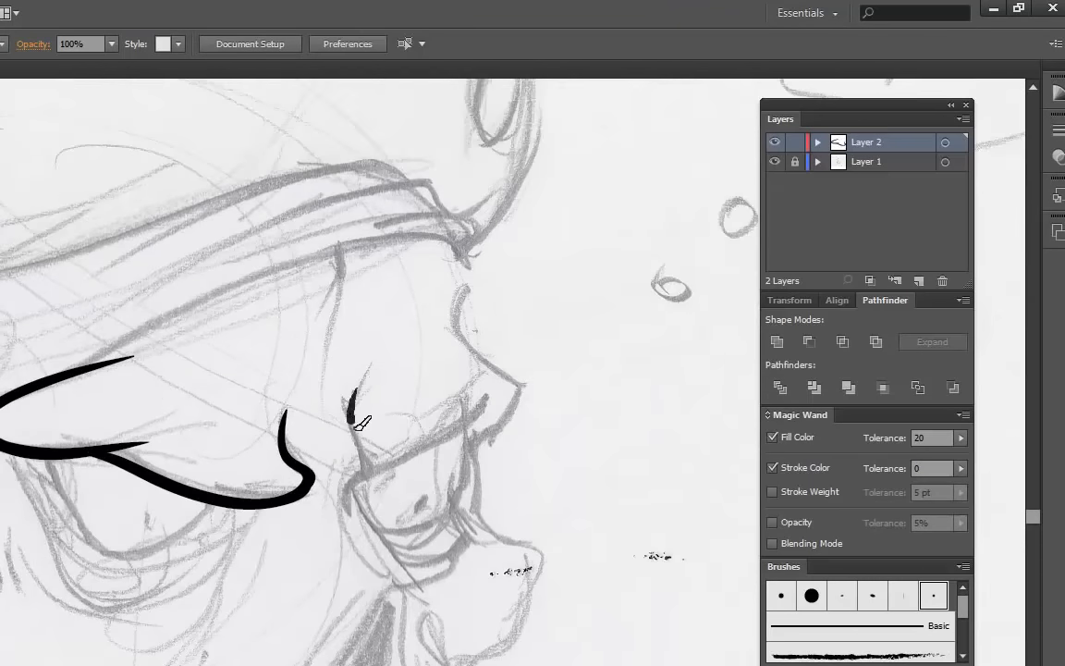
- Ink the brow over the far eye, then trace the forehead profile and the far cheekbone's outer contour
left_click_drag(356, 487, 348, 509)
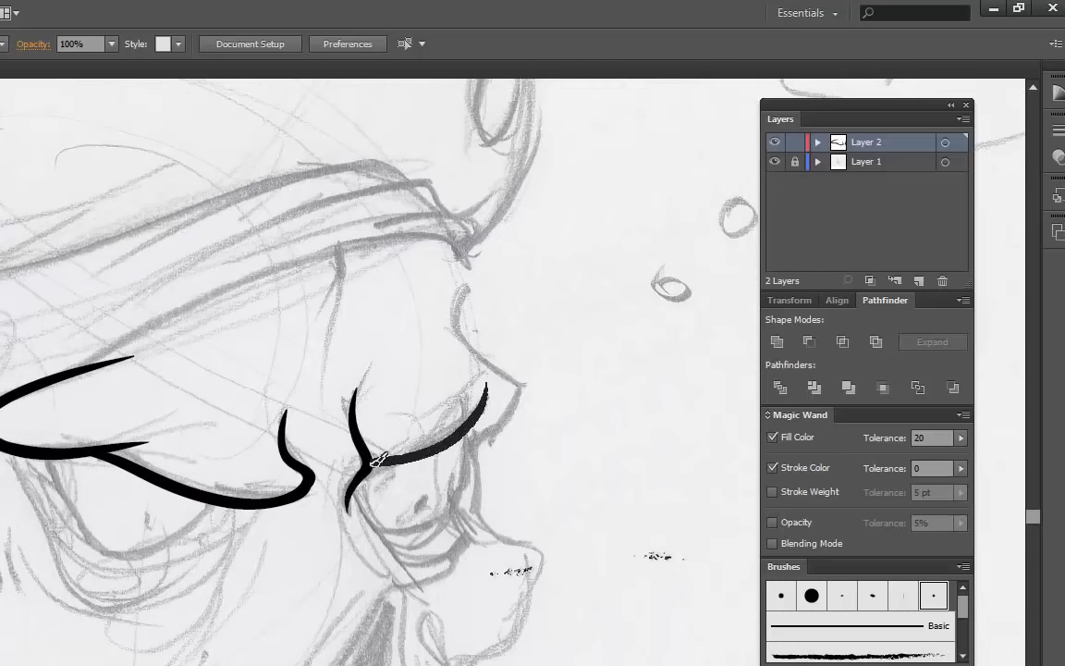
left_click_drag(381, 459, 374, 462)
left_click_drag(467, 274, 461, 346)
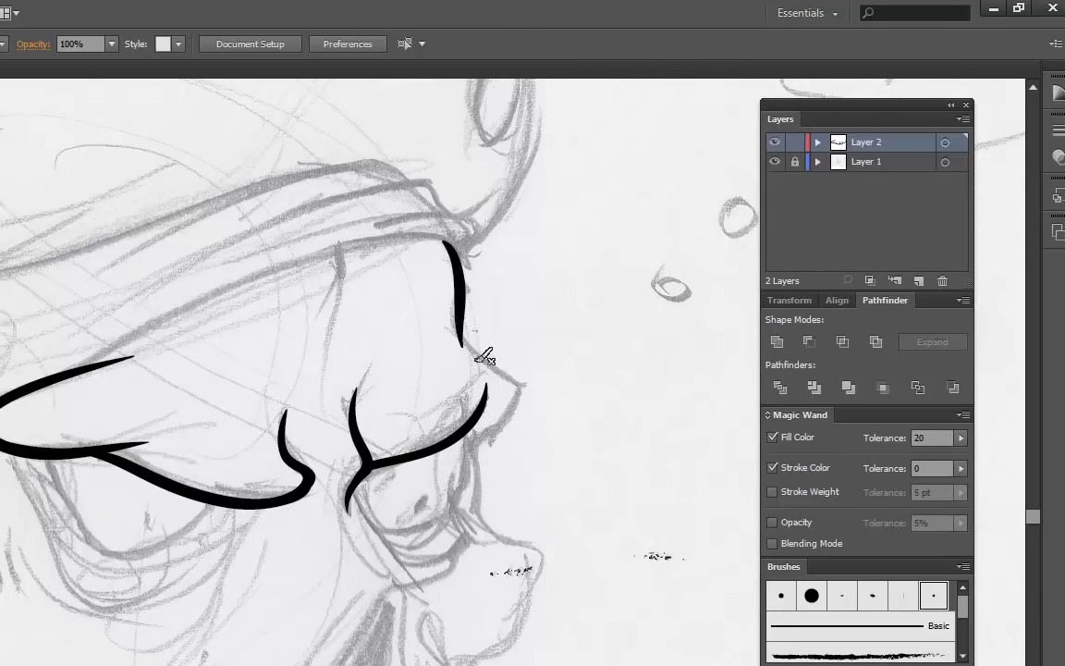
left_click_drag(462, 303, 520, 384)
mouse_move(478, 438)
left_mouse_down()
mouse_move(475, 534)
mouse_move(380, 361)
mouse_move(421, 404)
left_mouse_up()
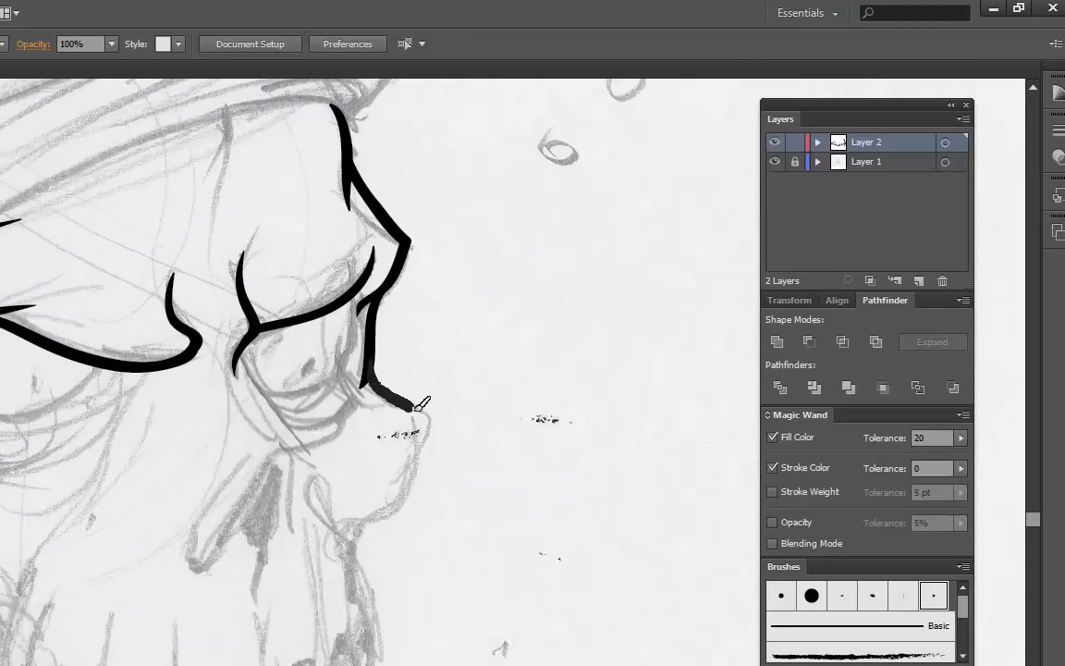
left_click_drag(360, 523, 345, 555)
- Ink the near eye's socket rims, lower lid folds and a small oval pupil over the sketch
scroll(147, 428, "up", 2)
scroll(146, 428, "left", 4)
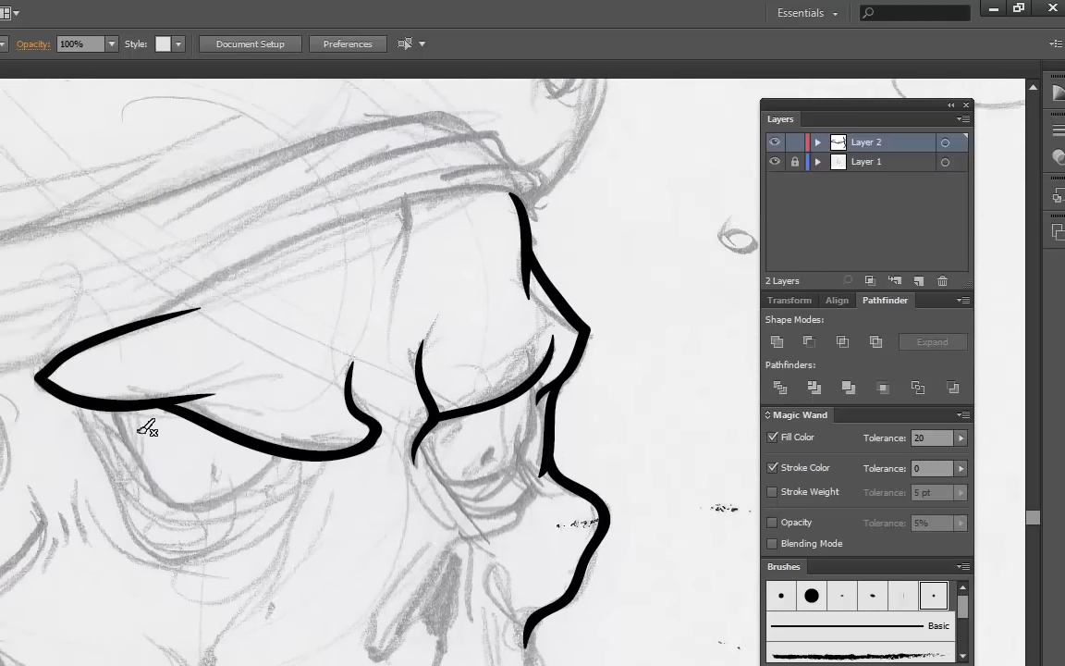
mouse_move(298, 467)
left_mouse_down()
mouse_move(264, 526)
mouse_move(194, 561)
mouse_move(148, 540)
mouse_move(80, 391)
left_mouse_up()
mouse_move(144, 459)
left_mouse_down()
mouse_move(174, 493)
mouse_move(279, 455)
left_mouse_up()
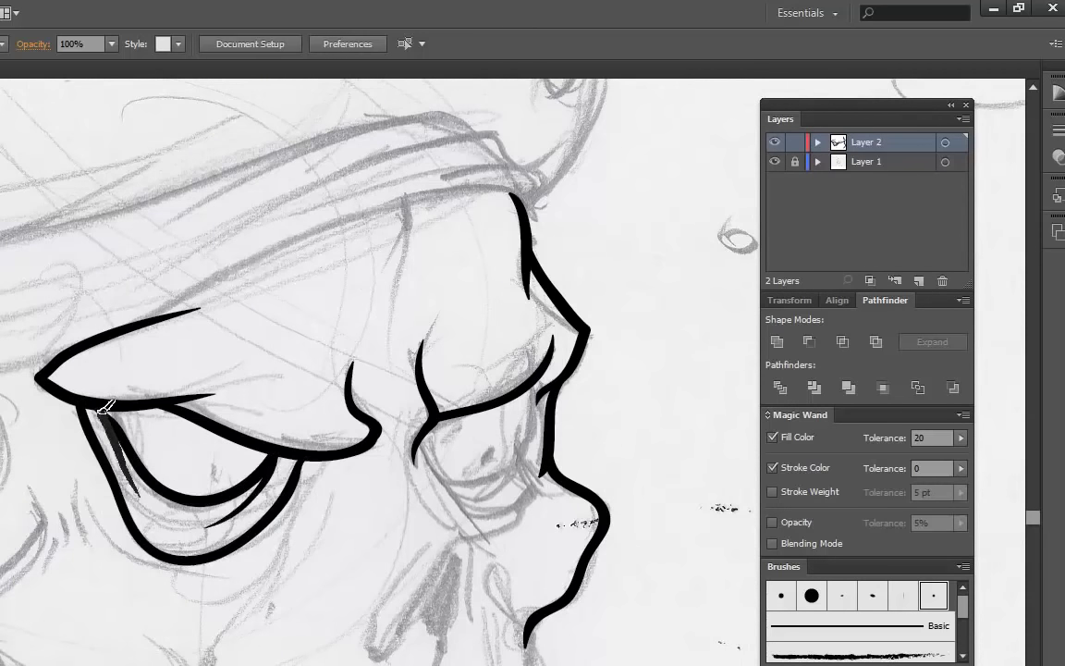
key("ctrl+z")
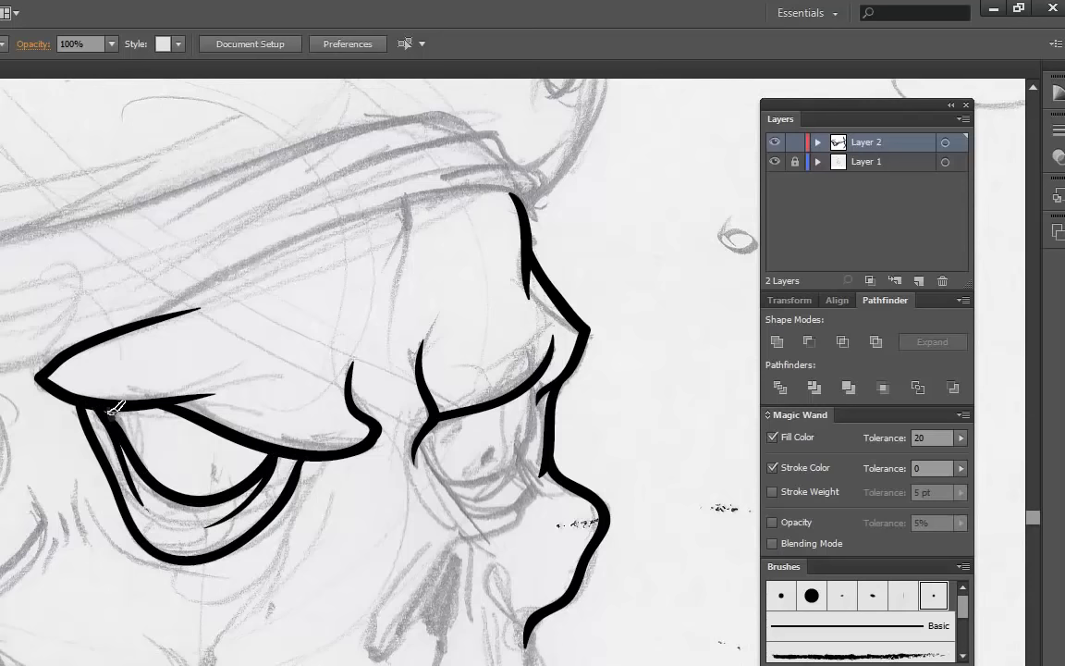
left_click_drag(249, 465, 291, 526)
left_click_drag(555, 497, 361, 497)
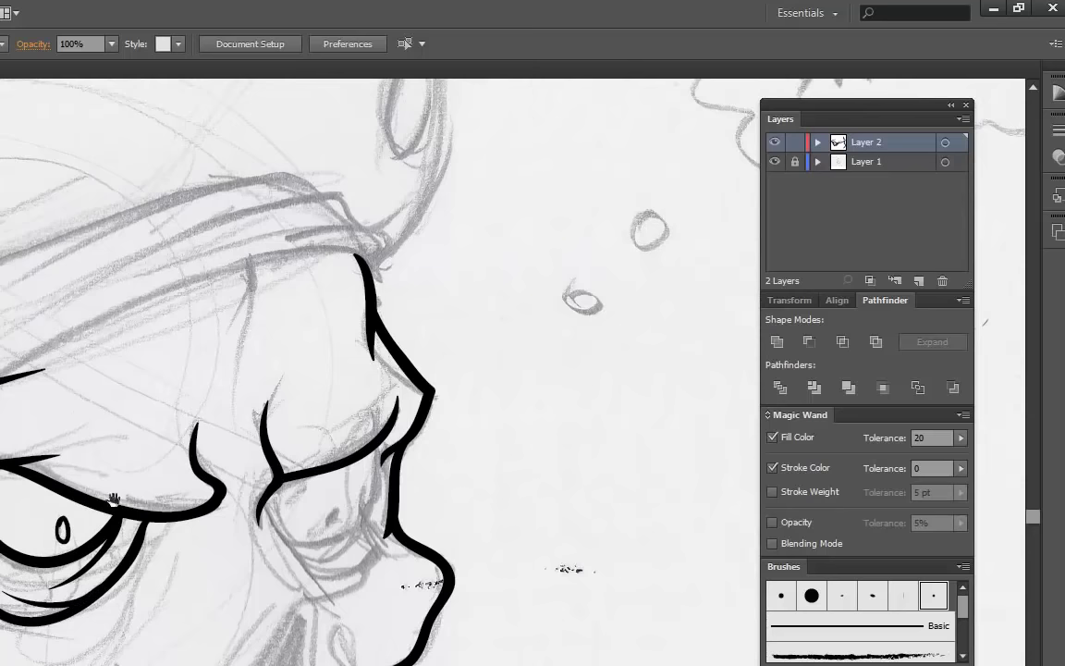
- Ink the filled nose cavity, the far eye socket's rim and the crease lines beside the nose and near eye
left_click_drag(113, 499, 305, 375)
mouse_move(433, 363)
left_mouse_down()
mouse_move(368, 412)
mouse_move(293, 533)
mouse_move(357, 398)
left_mouse_up()
mouse_move(359, 462)
left_mouse_down()
mouse_move(353, 520)
mouse_move(287, 532)
mouse_move(351, 436)
mouse_move(331, 480)
mouse_move(335, 547)
left_mouse_up()
left_click_drag(312, 450, 292, 508)
mouse_move(315, 301)
left_mouse_down()
mouse_move(370, 432)
mouse_move(301, 473)
mouse_move(304, 537)
left_mouse_up()
left_click_drag(294, 324, 277, 462)
left_click_drag(159, 325, 159, 394)
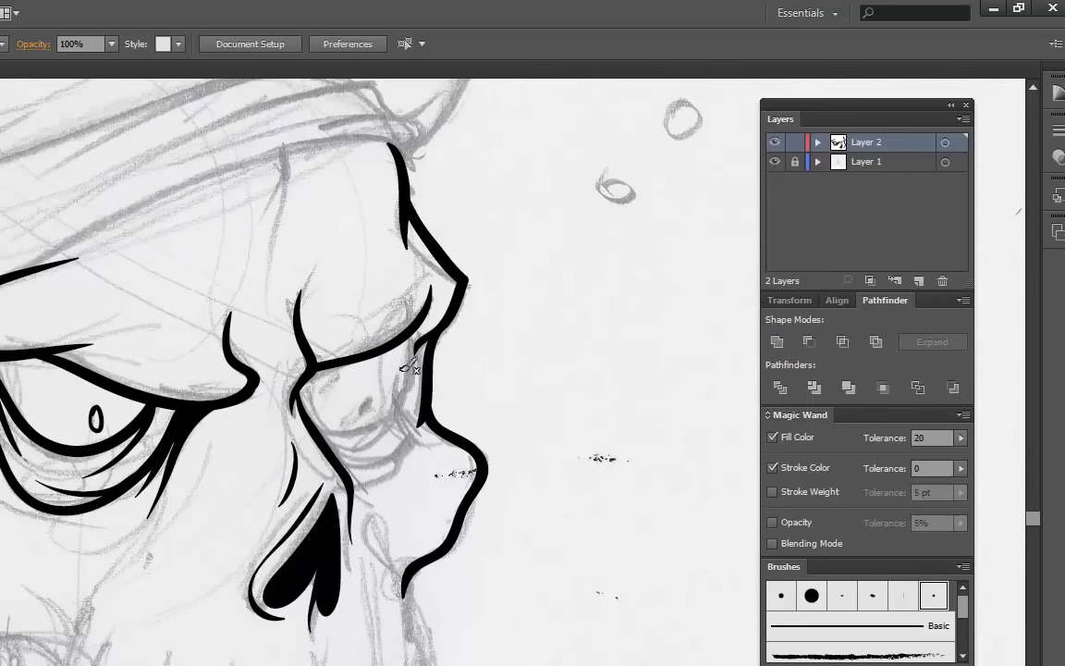
left_click_drag(238, 547, 383, 444)
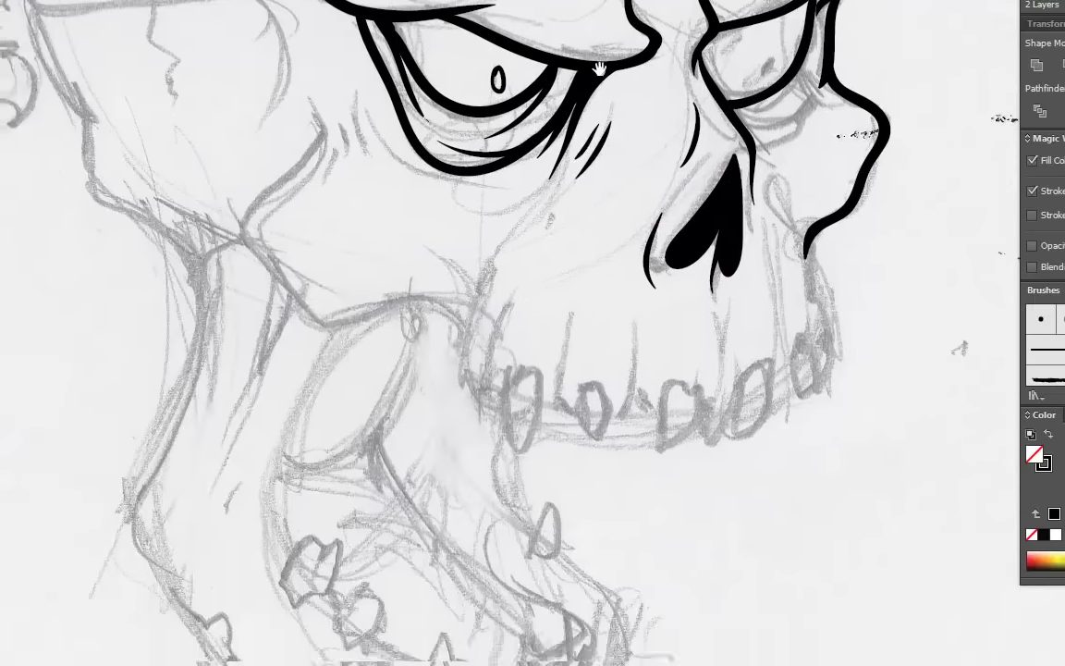
- Ink the near edge of the upper jaw down to the gum and add small cracks above it
left_click_drag(289, 423, 232, 541)
mouse_move(453, 289)
left_mouse_down()
mouse_move(467, 370)
mouse_move(407, 472)
left_mouse_up()
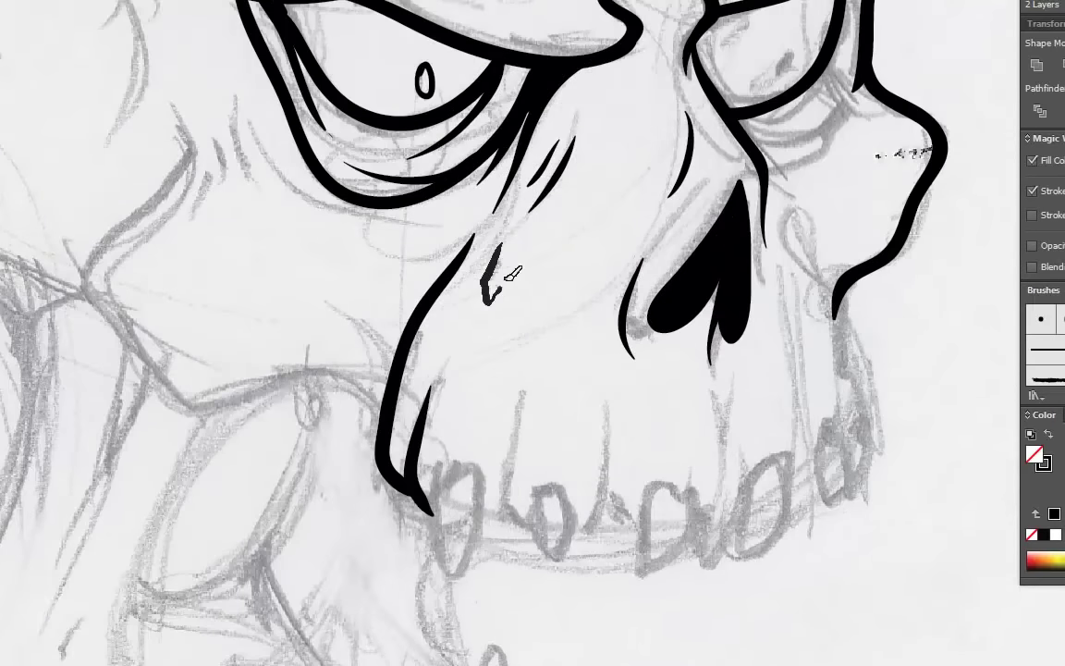
mouse_move(494, 277)
left_mouse_down()
mouse_move(514, 250)
mouse_move(639, 266)
left_mouse_up()
mouse_move(309, 114)
left_mouse_down()
mouse_move(247, 242)
mouse_move(296, 353)
mouse_move(495, 385)
left_mouse_up()
left_click_drag(408, 217, 525, 292)
- Trace the near cheekbone, the side of the skull and the rear edge of the jaw down to its corner
mouse_move(53, 54)
left_mouse_down()
mouse_move(120, 223)
mouse_move(277, 389)
left_mouse_up()
left_click_drag(288, 385, 445, 242)
mouse_move(500, 205)
left_mouse_down()
mouse_move(439, 241)
mouse_move(353, 142)
mouse_move(254, 507)
mouse_move(319, 562)
left_mouse_up()
left_click_drag(264, 444, 115, 120)
left_click_drag(166, 231, 347, 407)
left_click_drag(352, 282, 53, 130)
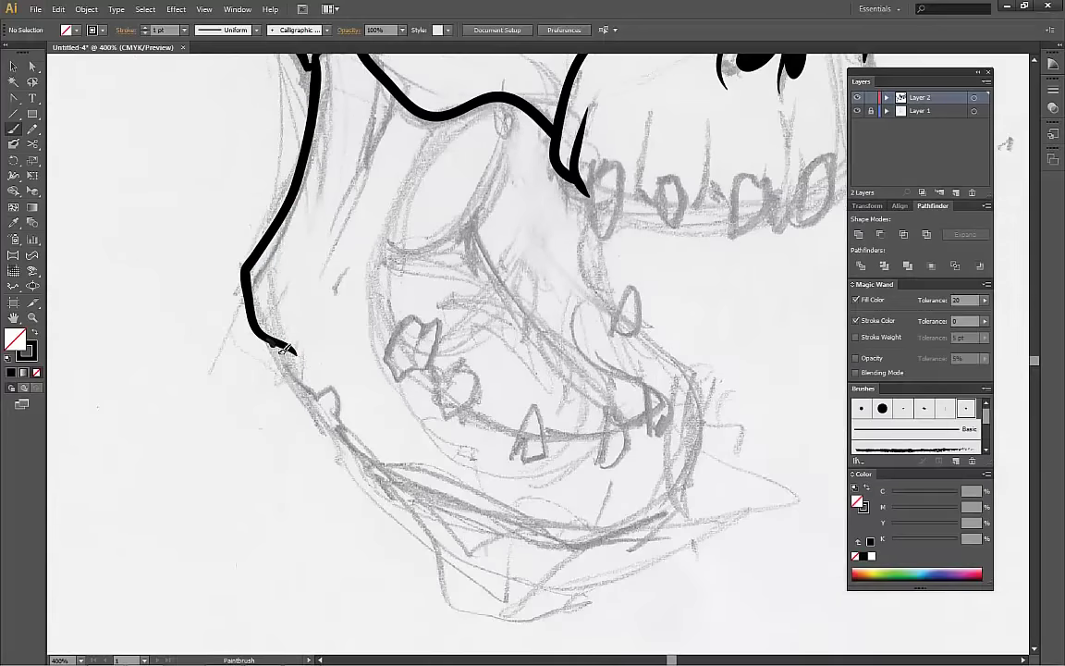
- Trace the lower jaw's outer contour and the curved inner edge of the open mouth
mouse_move(130, 294)
left_mouse_down()
mouse_move(275, 380)
mouse_move(365, 388)
mouse_move(488, 288)
left_mouse_up()
mouse_move(382, 131)
left_mouse_down()
mouse_move(340, 228)
mouse_move(506, 307)
left_mouse_up()
left_click_drag(305, 278, 364, 420)
left_click_drag(518, 398, 346, 281)
mouse_move(211, 309)
left_mouse_down()
mouse_move(177, 340)
mouse_move(213, 368)
mouse_move(344, 292)
left_mouse_up()
left_click_drag(268, 296, 315, 339)
- Ink the pointed teeth along the lower jaw and the gum line between them
left_click_drag(333, 385, 383, 394)
mouse_move(404, 370)
left_mouse_down()
mouse_move(292, 272)
mouse_move(296, 320)
left_mouse_up()
mouse_move(323, 308)
left_mouse_down()
mouse_move(488, 395)
mouse_move(518, 395)
left_mouse_up()
left_click_drag(520, 375, 508, 425)
mouse_move(523, 379)
left_mouse_down()
mouse_move(408, 490)
mouse_move(436, 505)
left_mouse_up()
left_click_drag(444, 434, 463, 476)
mouse_move(422, 413)
left_mouse_down()
mouse_move(407, 452)
mouse_move(431, 442)
mouse_move(466, 481)
left_mouse_up()
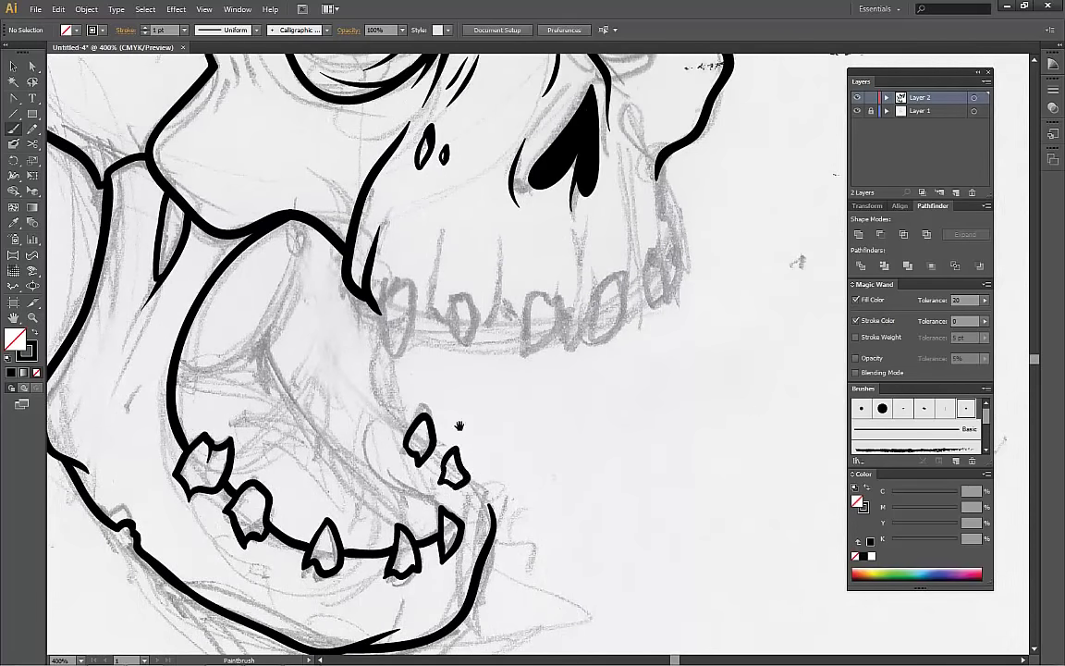
- Ink the first upper tooth beside the near jaw edge and connect the lower jaw's far teeth to its outline
left_click_drag(460, 425, 427, 342)
mouse_move(279, 239)
left_mouse_down()
mouse_move(404, 368)
mouse_move(376, 308)
left_mouse_up()
left_click_drag(450, 265, 465, 332)
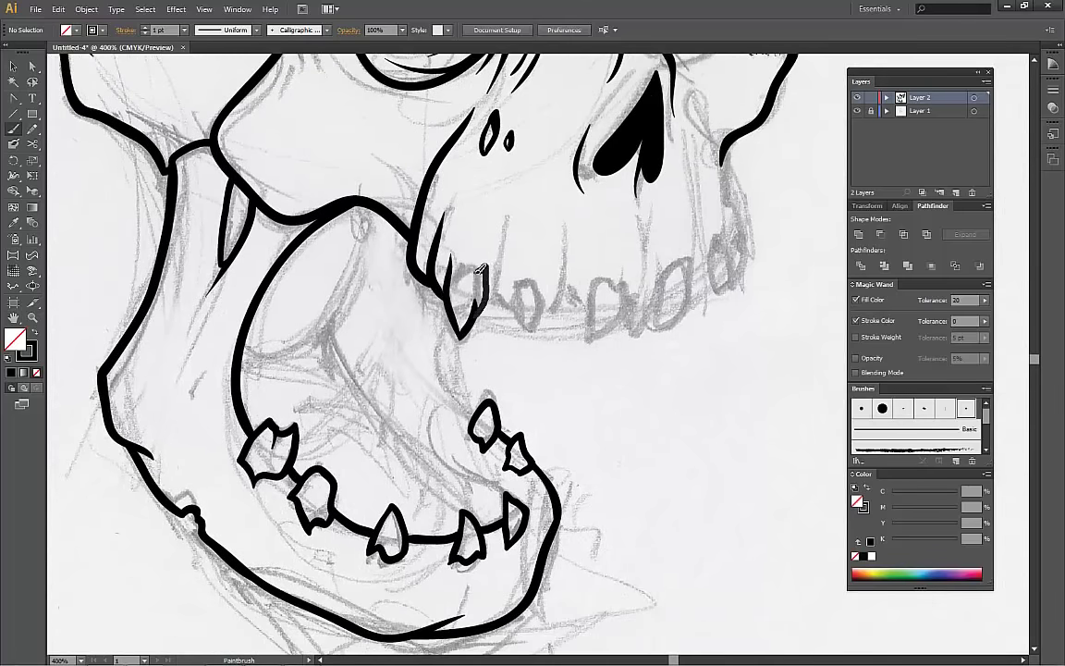
left_click_drag(485, 266, 461, 328)
left_click_drag(416, 370, 402, 296)
- Ink the jawbone edges inside the open mouth, the upper jaw's far contour and the gum line toward the second upper tooth
mouse_move(319, 248)
left_mouse_down()
mouse_move(330, 293)
mouse_move(449, 363)
mouse_move(499, 427)
left_mouse_up()
left_click_drag(398, 278, 444, 346)
left_click_drag(516, 439, 504, 310)
left_click_drag(368, 428, 547, 518)
mouse_move(795, 74)
left_mouse_down()
mouse_move(563, 239)
mouse_move(503, 381)
left_mouse_up()
left_click_drag(398, 352, 440, 251)
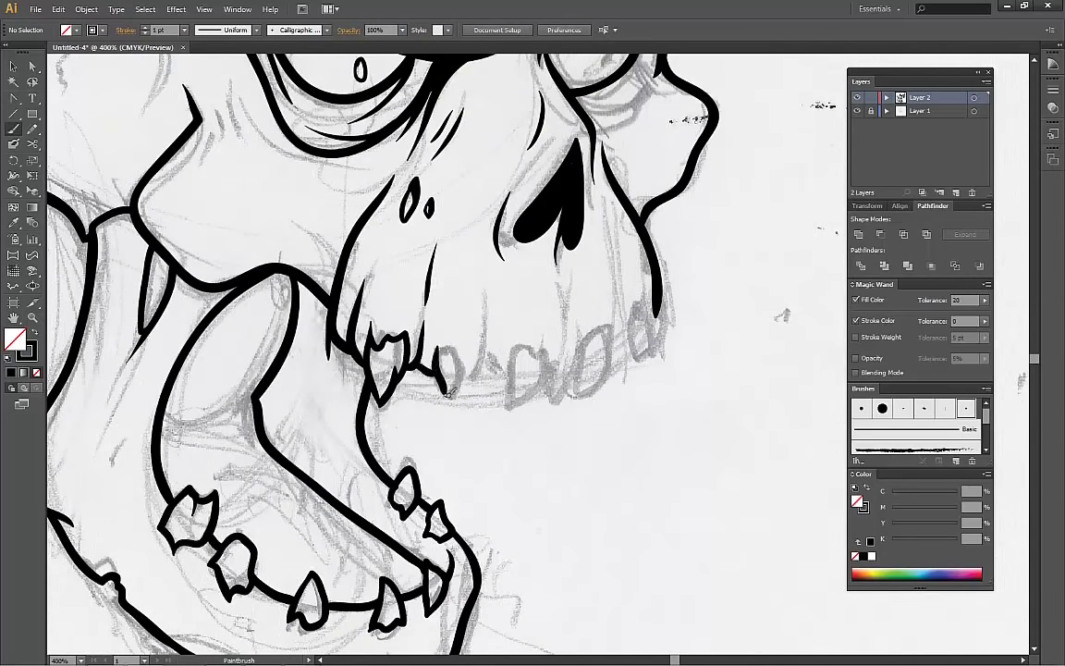
- Ink the remaining upper teeth with the grooves above them, and adjust an anchor point on the stroke near the last tooth
left_click_drag(459, 348, 351, 360)
left_click_drag(338, 351, 344, 400)
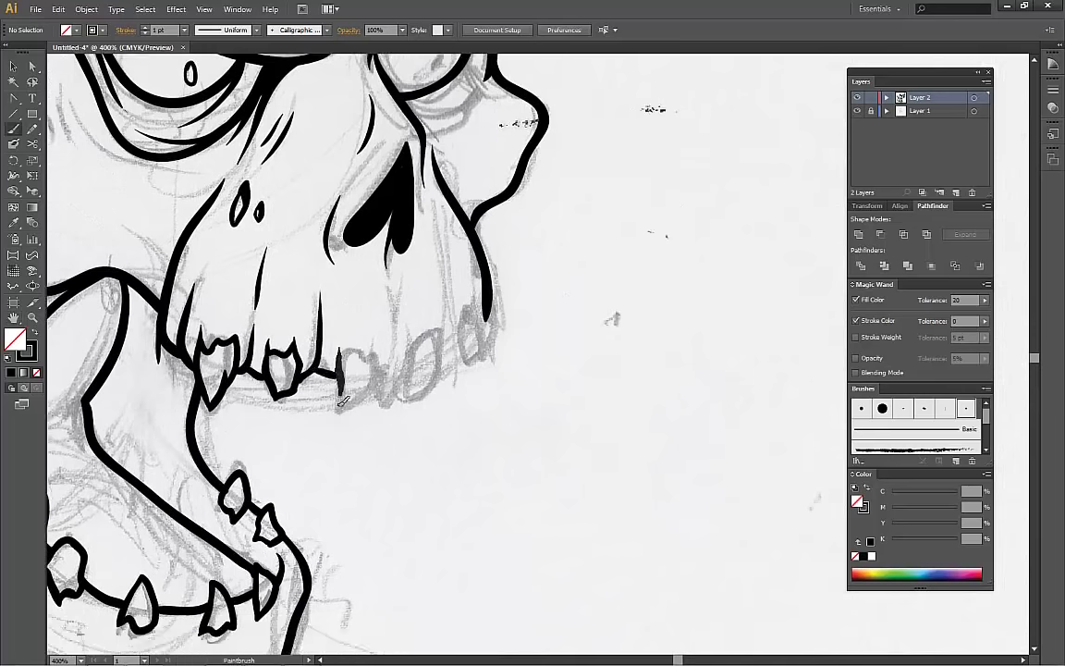
left_click_drag(374, 349, 341, 393)
mouse_move(400, 370)
left_mouse_down()
mouse_move(405, 416)
mouse_move(379, 430)
left_mouse_up()
mouse_move(331, 396)
left_mouse_down()
mouse_move(360, 340)
mouse_move(330, 384)
left_mouse_up()
mouse_move(323, 391)
left_mouse_down()
mouse_move(346, 325)
mouse_move(549, 338)
mouse_move(559, 395)
left_mouse_up()
key("a")
left_click(570, 444)
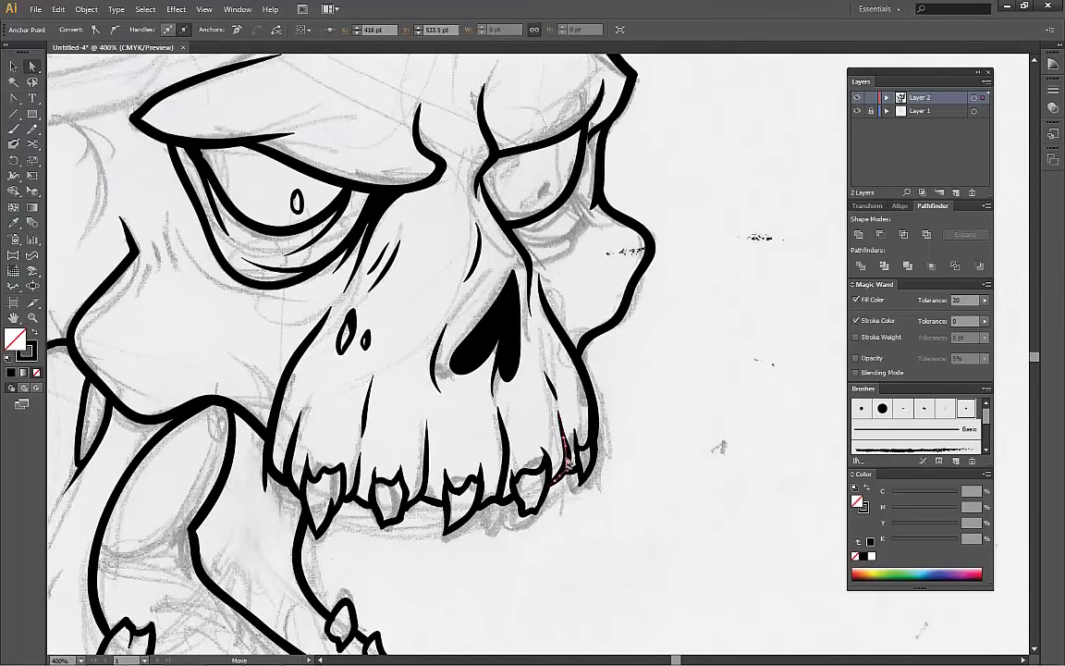
- Ink the headband's edges and fold lines across the forehead, correcting a stroke's path along the way
key("ctrl+minus")
key("ctrl+minus")
key("ctrl+minus")
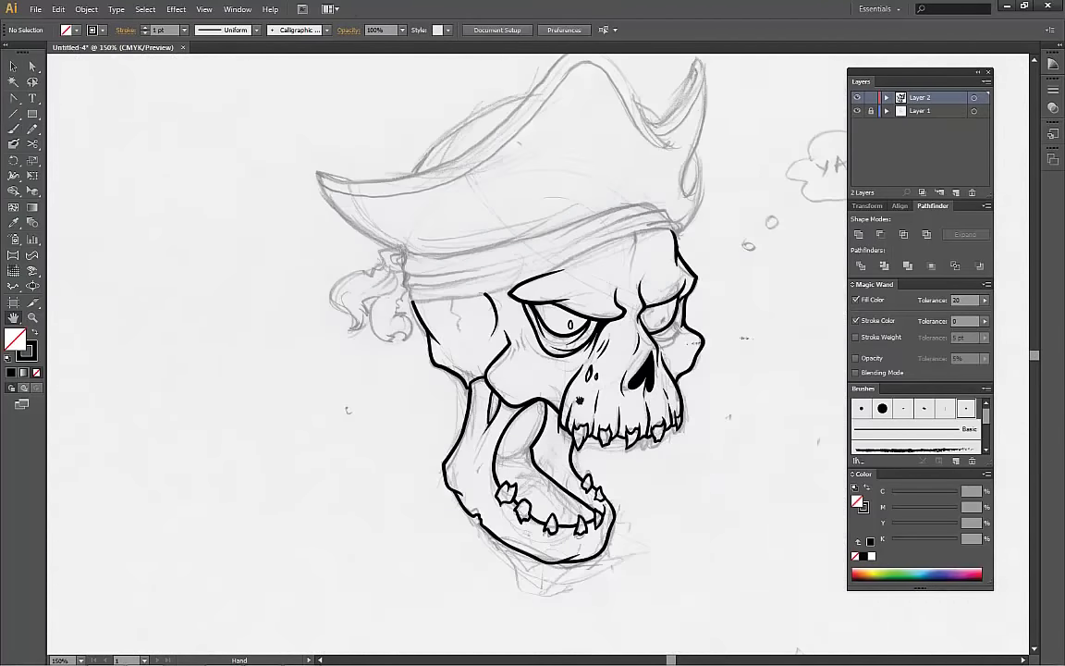
key("ctrl+plus")
key("b")
mouse_move(314, 352)
left_mouse_down()
mouse_move(404, 309)
mouse_move(304, 351)
mouse_move(559, 314)
left_mouse_up()
key("a")
key("ctrl+shift+a")
key("b")
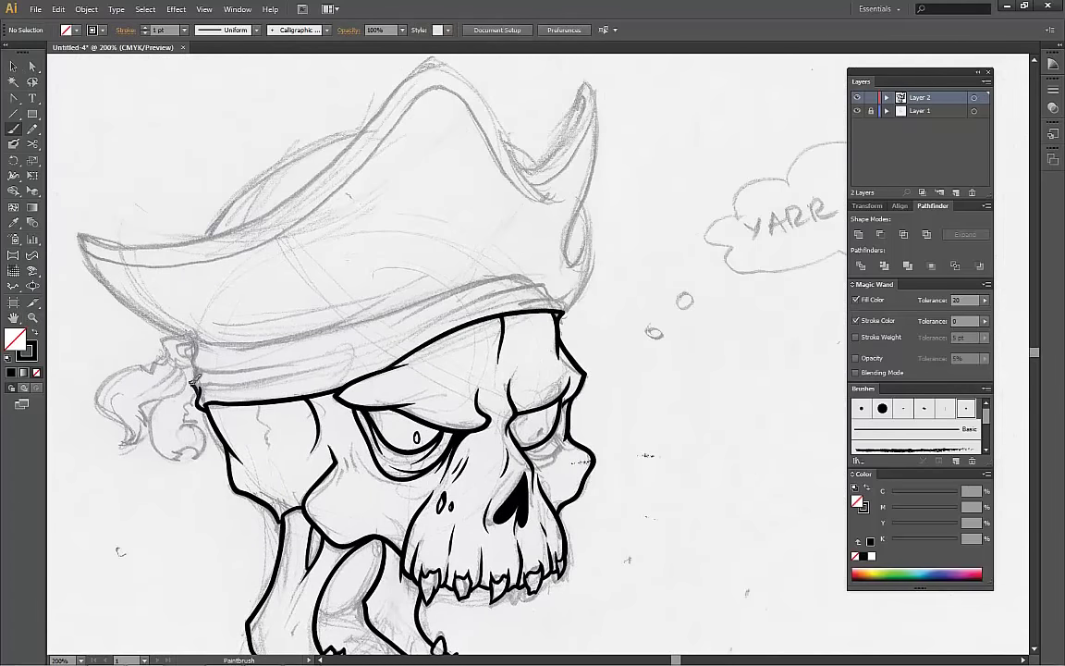
mouse_move(198, 343)
left_mouse_down()
mouse_move(412, 283)
mouse_move(566, 316)
mouse_move(681, 359)
left_mouse_up()
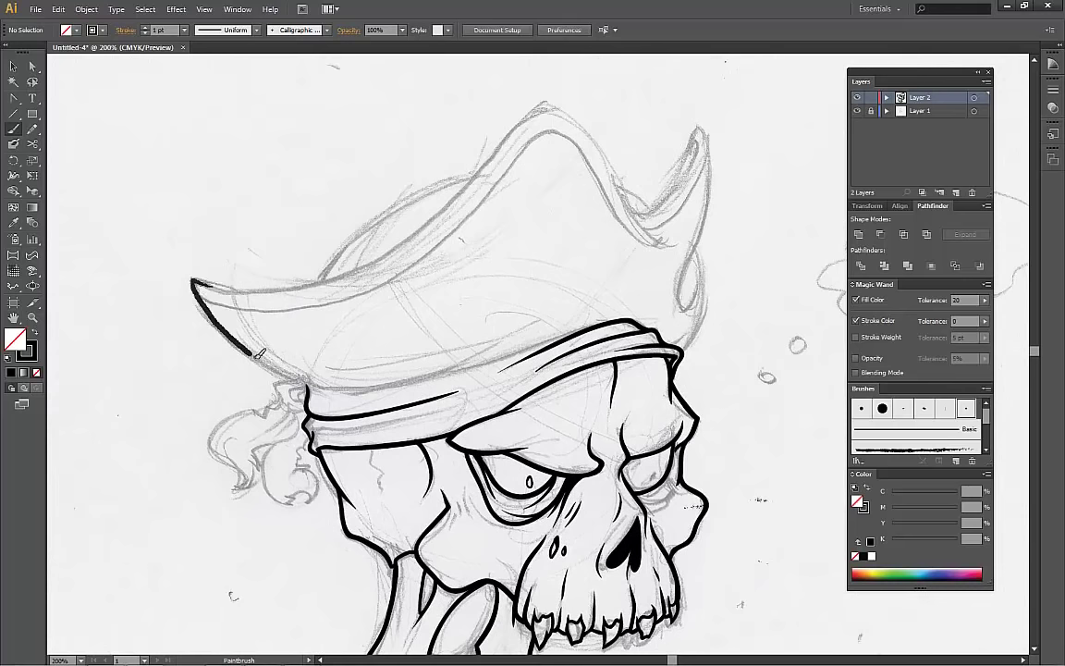
- Trace the hat's lower edge from its pointed near tip along the headband and adjust an anchor point on it
left_click_drag(260, 353, 304, 389)
left_click_drag(304, 389, 243, 450)
key("a")
left_click(543, 388)
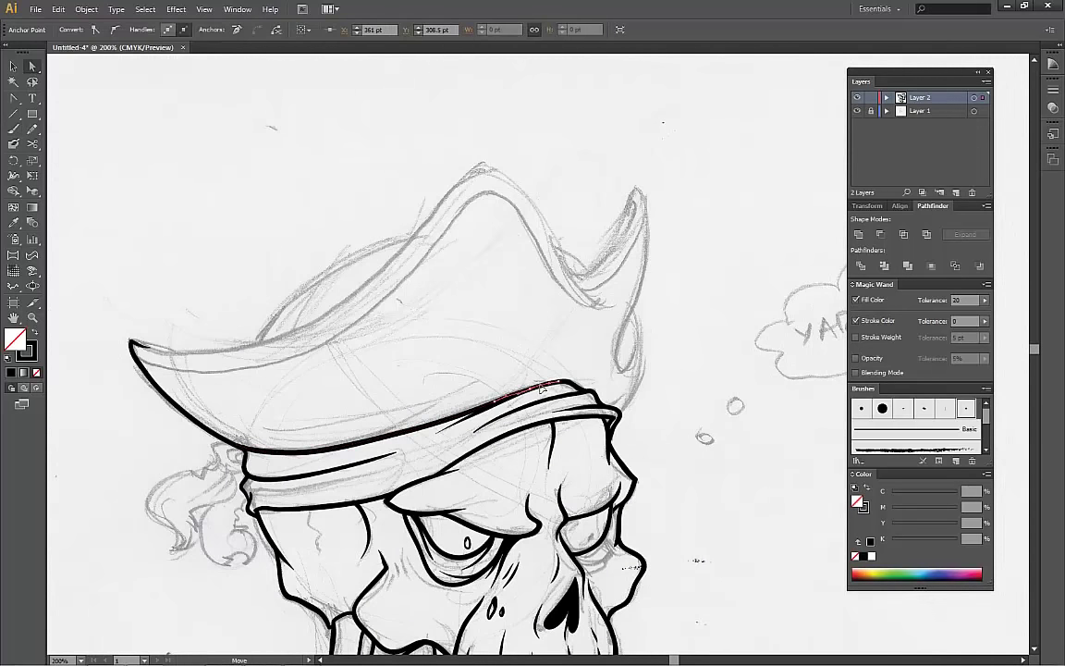
- Trace the hat brim's upper edge from the near tip to the central peak and refine its anchor points
key("b")
mouse_move(131, 343)
left_mouse_down()
mouse_move(361, 215)
mouse_move(491, 168)
left_mouse_up()
key("a")
left_click(427, 238)
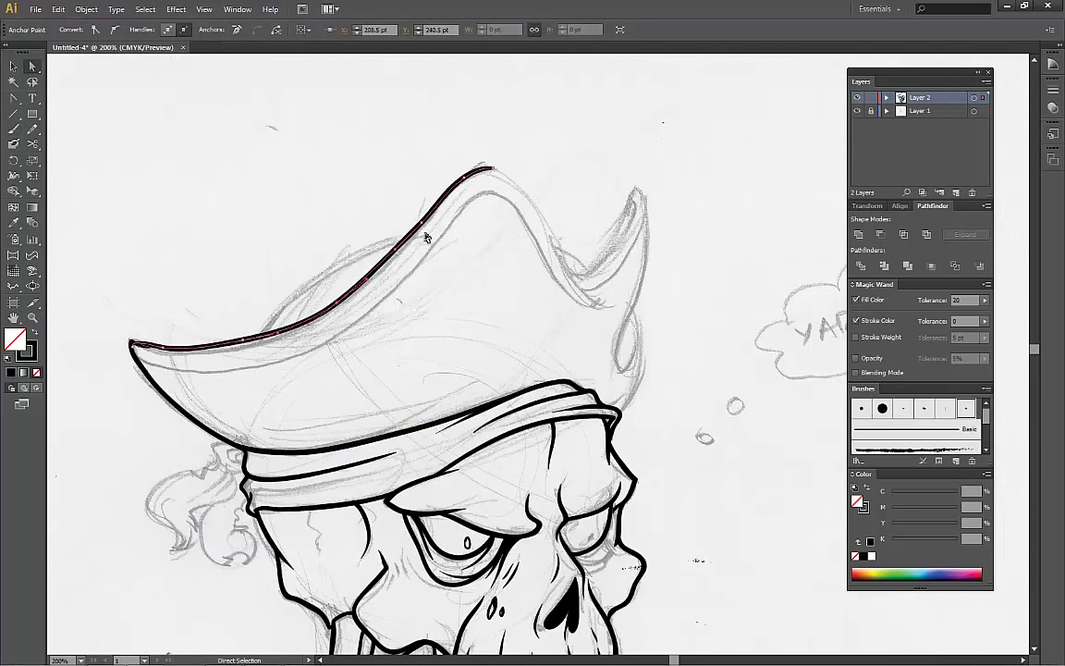
left_click(519, 179)
- Trace the hat's central peak, the upturned far corner with its curl, and the back brim behind the peak
left_click_drag(569, 171, 415, 215)
key("b")
mouse_move(340, 211)
left_mouse_down()
mouse_move(389, 347)
mouse_move(460, 294)
mouse_move(474, 307)
mouse_move(457, 407)
mouse_move(439, 444)
left_mouse_up()
left_click_drag(462, 388, 495, 261)
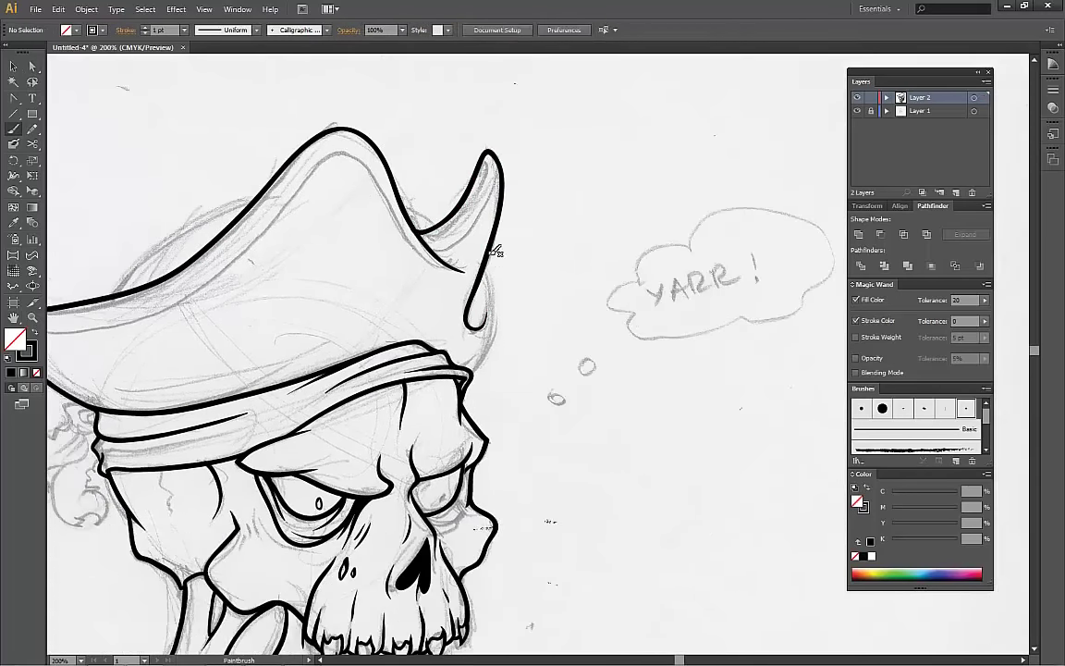
mouse_move(450, 210)
left_mouse_down()
mouse_move(642, 265)
mouse_move(418, 280)
mouse_move(396, 296)
left_mouse_up()
left_click_drag(237, 376, 430, 330)
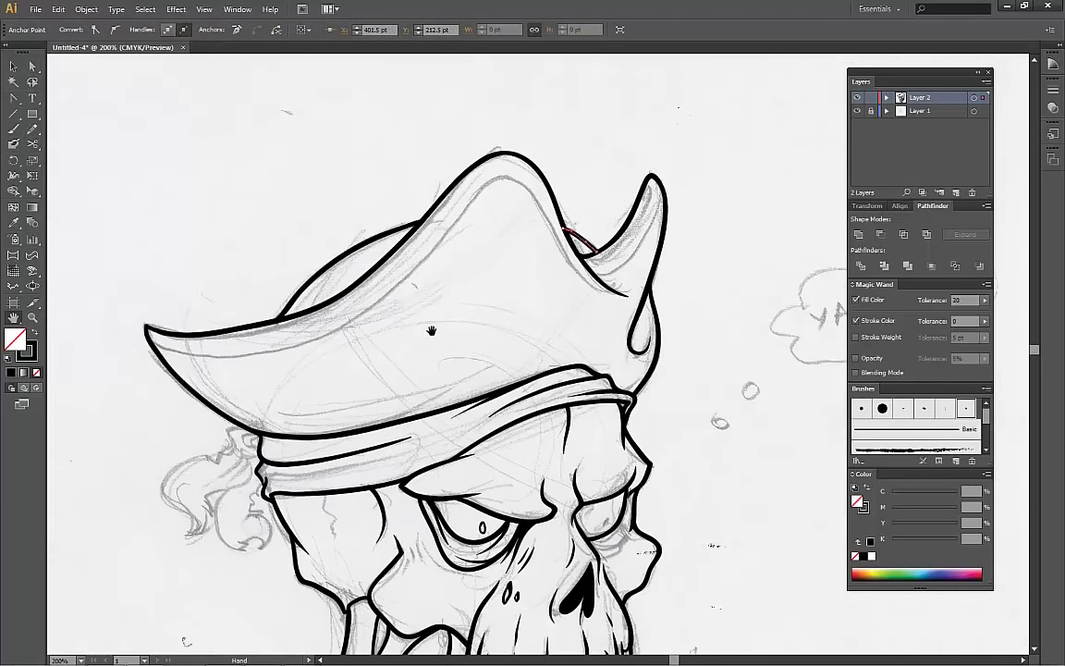
- Ink the brim's inner border line parallel to the hat's upper edge and adjust its path over the peak
mouse_move(148, 326)
left_mouse_down()
mouse_move(462, 159)
mouse_move(326, 227)
left_mouse_up()
left_click(285, 356, "ctrl")
left_click_drag(397, 309, 301, 205)
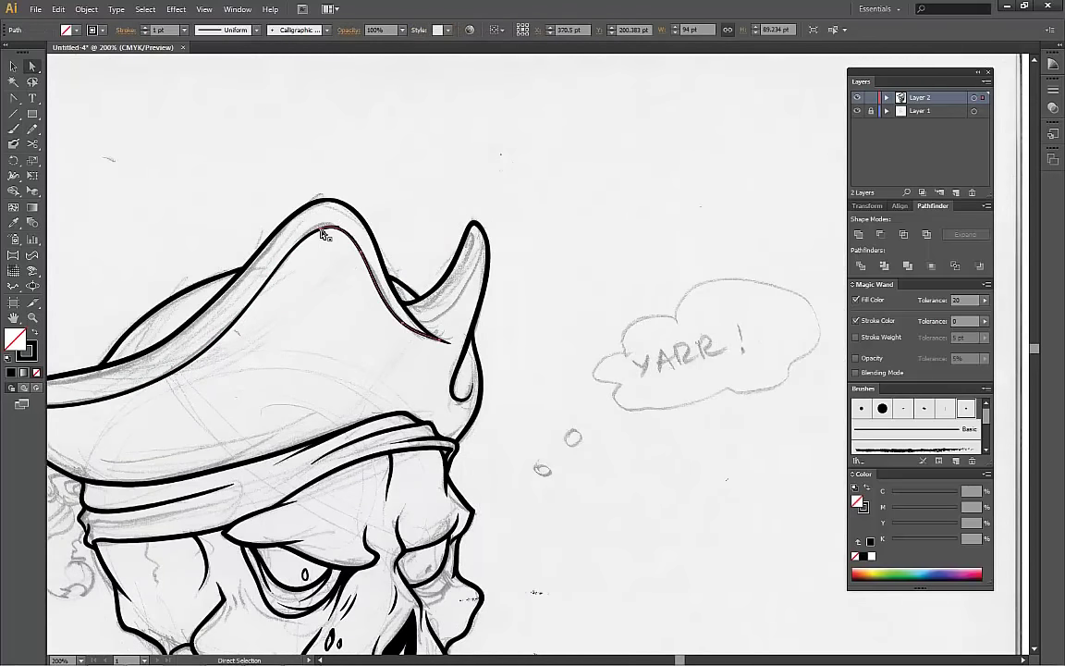
mouse_move(375, 267)
left_mouse_down()
mouse_move(416, 294)
mouse_move(476, 231)
left_mouse_up()
- Ink the inner border line inside the hat's upturned far corner
left_click(469, 289, "ctrl")
left_click(429, 309, "ctrl")
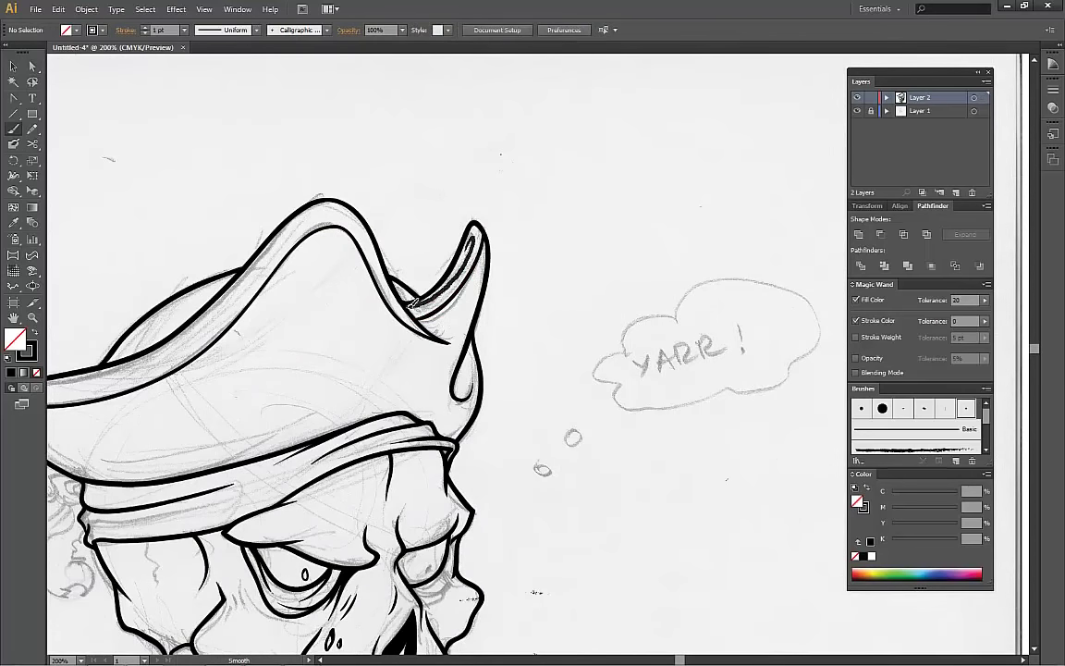
key("space")
left_click_drag(424, 287, 564, 277)
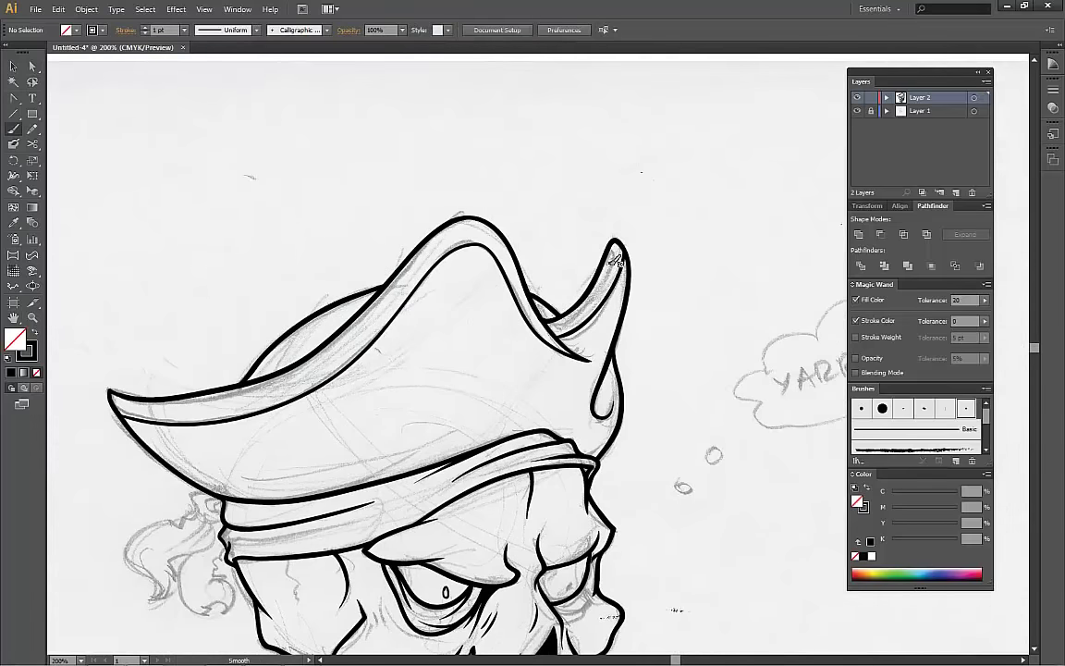
- Ink the bandana's knot and its two ragged tails behind the skull, with two small holes in each tail
key("space")
left_click_drag(607, 382, 672, 247)
key("ctrl+plus")
key("ctrl+plus")
mouse_move(450, 238)
left_mouse_down()
mouse_move(481, 298)
mouse_move(440, 285)
mouse_move(335, 387)
mouse_move(384, 446)
mouse_move(409, 386)
mouse_move(504, 307)
left_mouse_up()
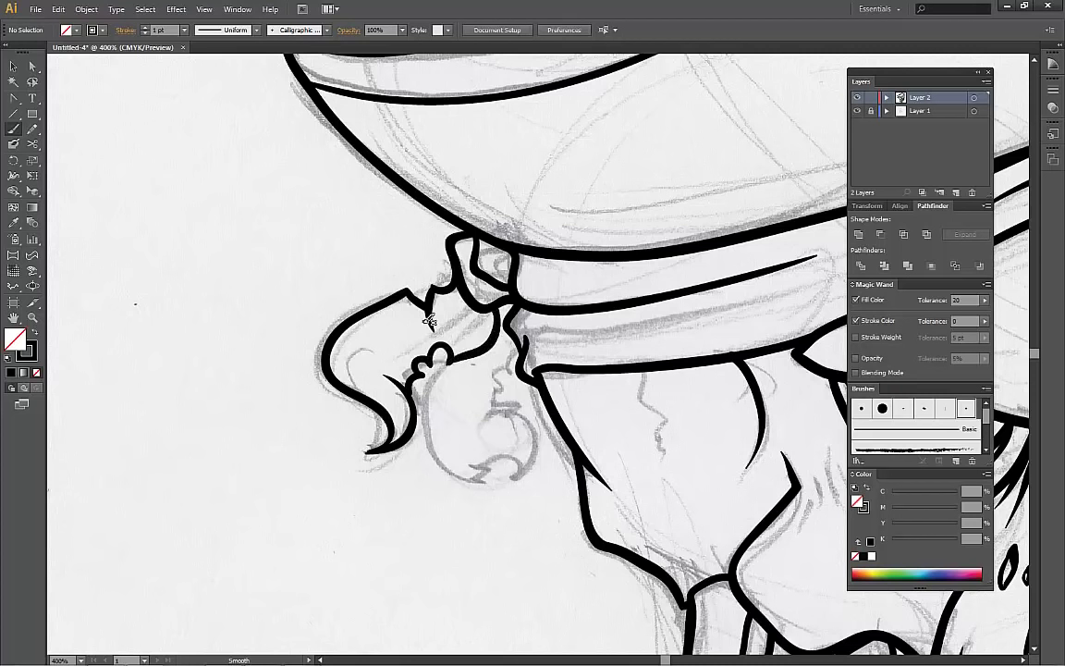
left_click_drag(433, 368, 495, 468)
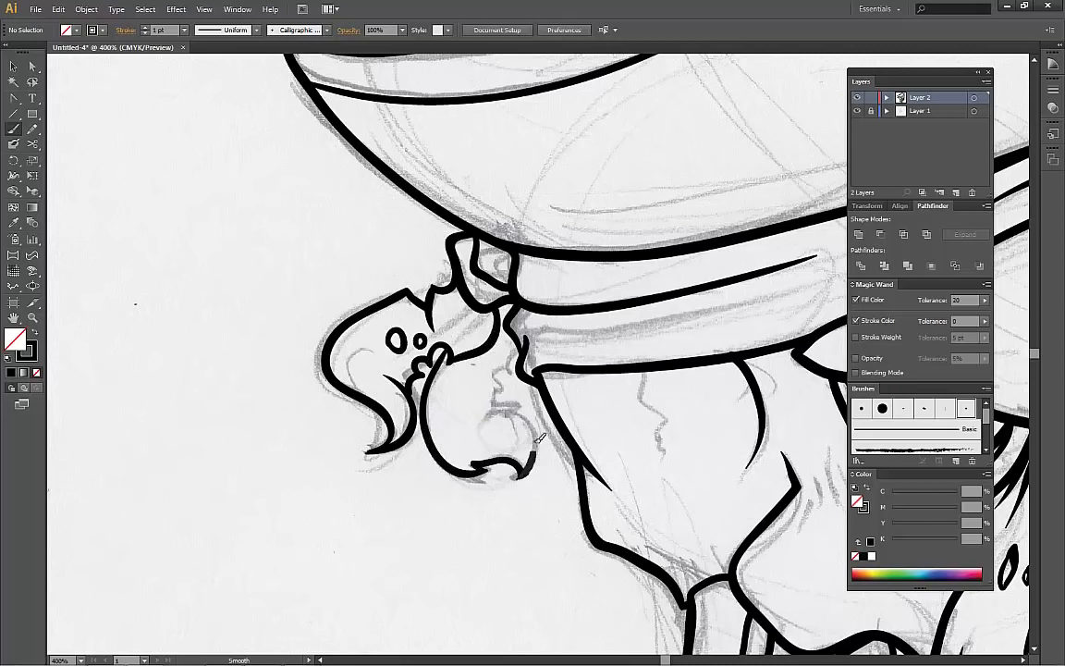
left_click_drag(539, 436, 513, 368)
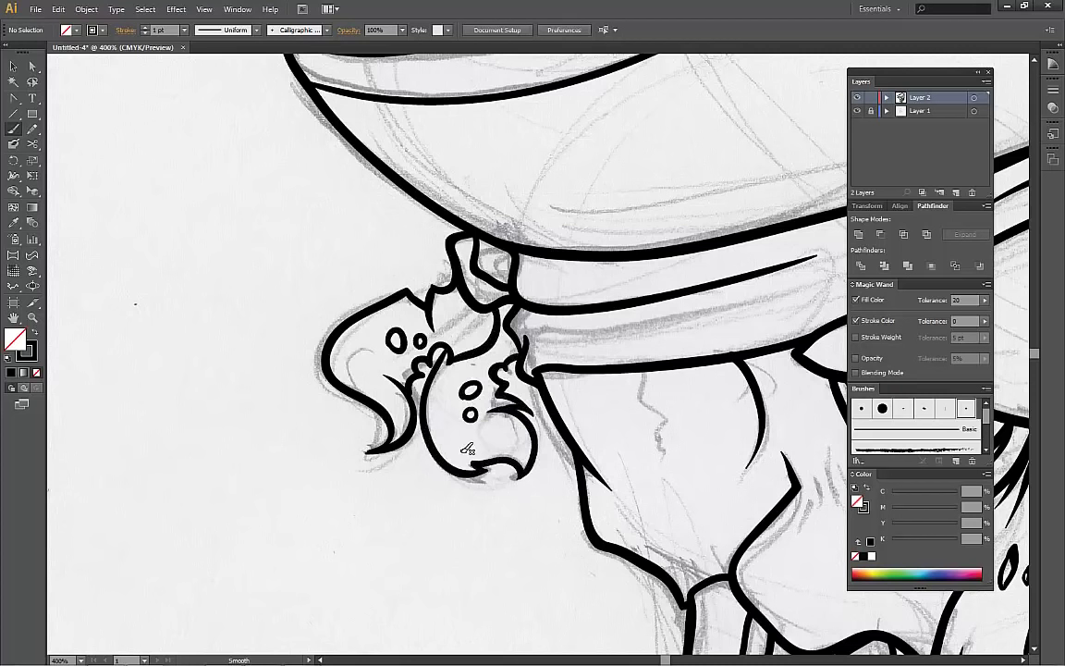
- Add extra fold lines to the headband and ink the jagged crack in the skull's temple
scroll(463, 314, "right", 10)
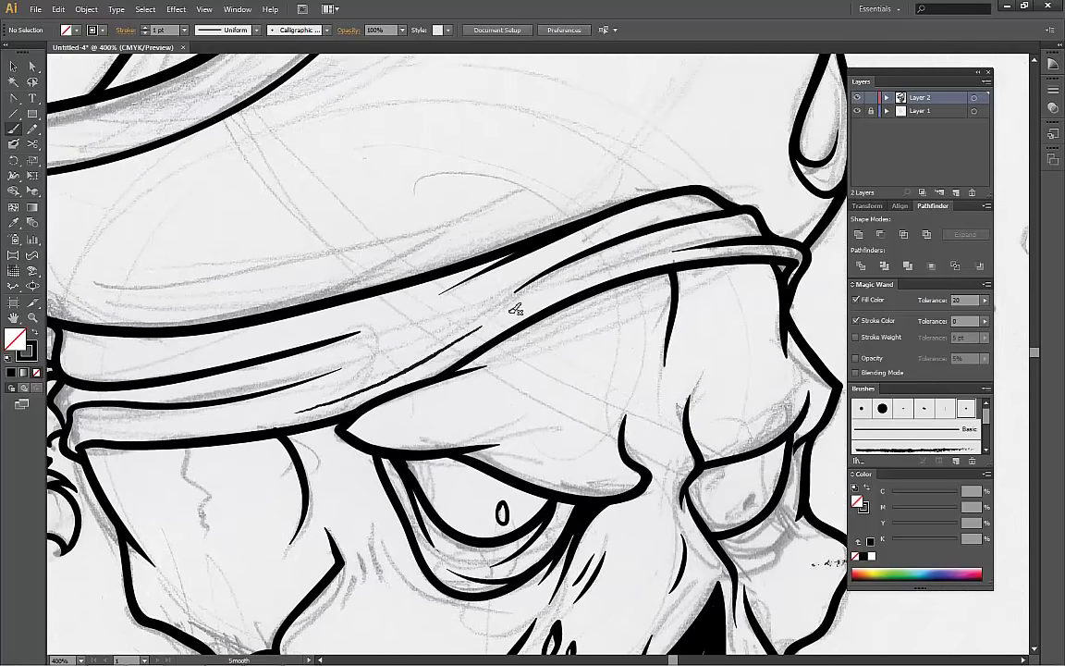
scroll(572, 269, "down", 3)
scroll(399, 468, "up", 1)
left_click_drag(357, 440, 399, 469)
key("ctrl+shift+a")
scroll(476, 381, "down", 3)
scroll(476, 381, "up", 1)
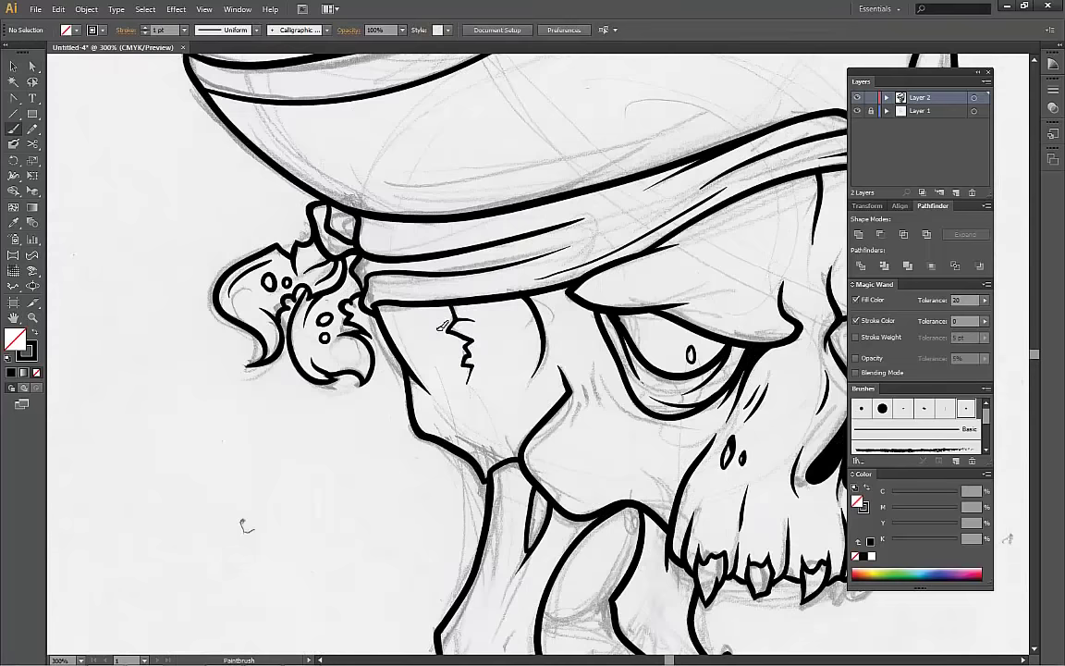
- Ink the eyepatch strap as two parallel lines running diagonally from the headband across the forehead to the far eye socket
scroll(441, 325, "right", 5)
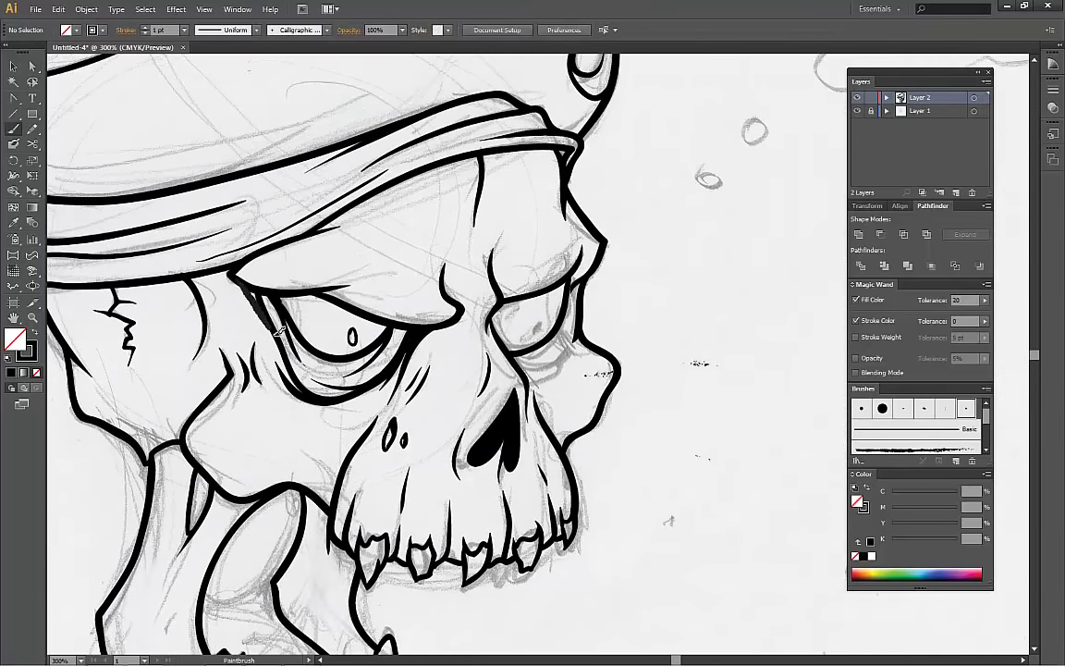
scroll(372, 333, "right", 5)
scroll(372, 333, "up", 2)
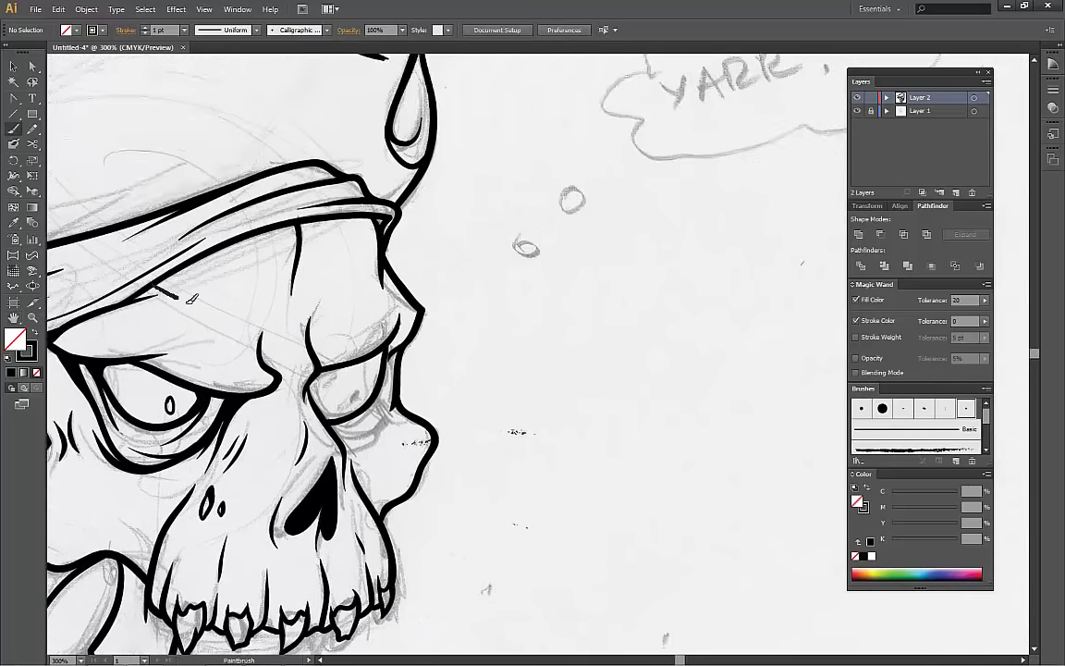
left_click_drag(168, 285, 177, 261)
key("c")
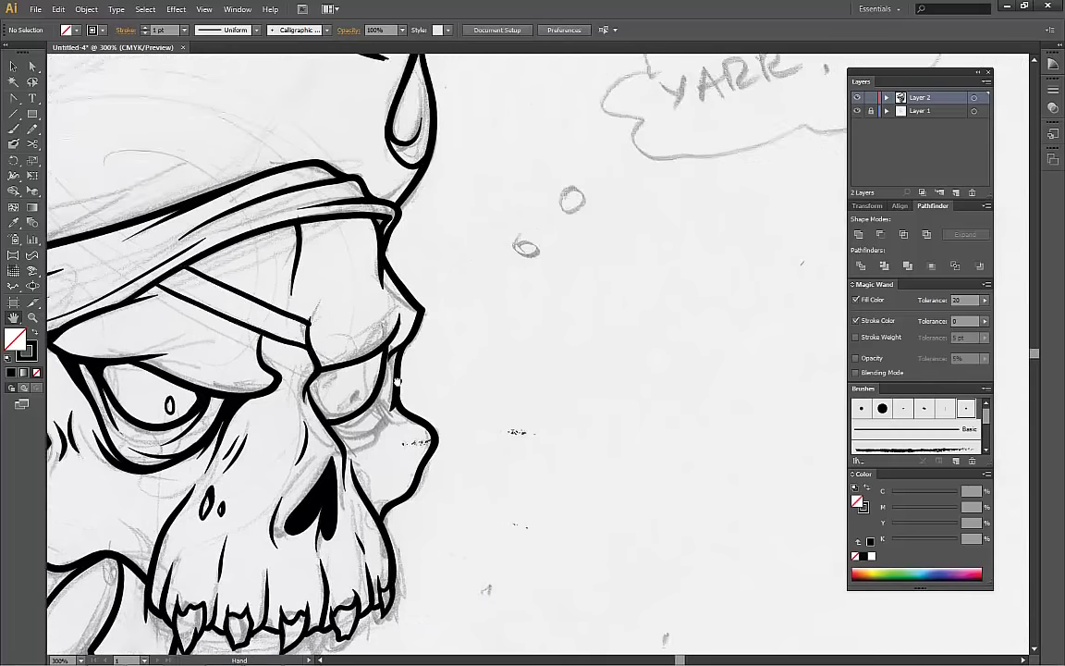
scroll(518, 277, "left", 3)
scroll(518, 277, "up", 1)
key("b")
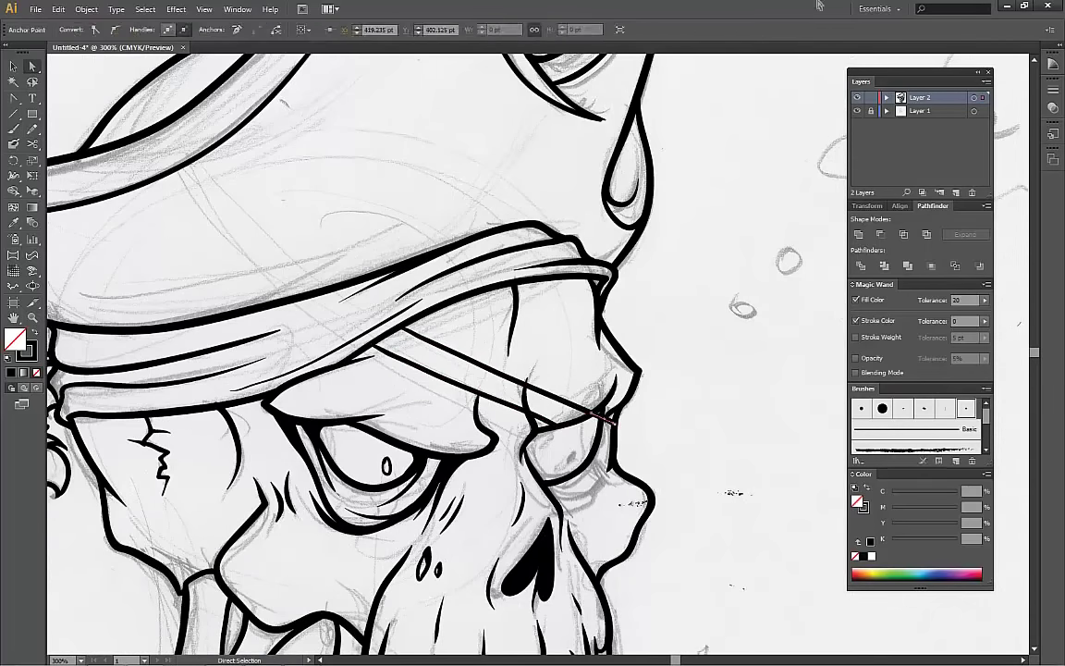
- Ink the strap's continuation around the far side of the skull and trim the far brow line with Scissors where it meets the strap
scroll(368, 339, "right", 7)
scroll(368, 338, "down", 2)
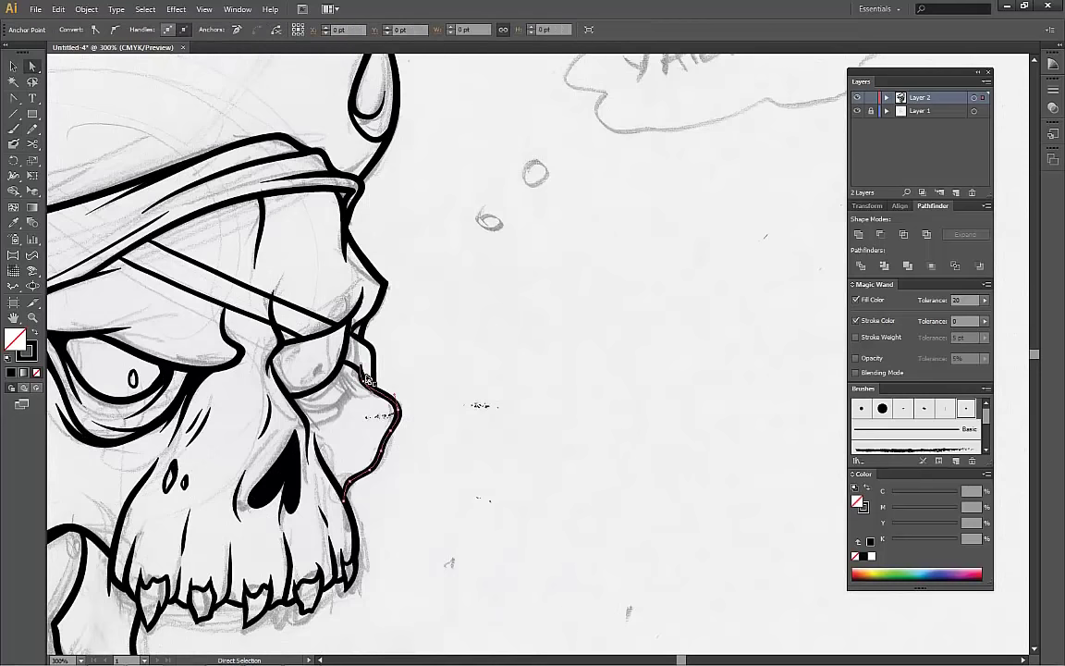
key("space")
left_click_drag(424, 304, 639, 288)
key("a")
left_click(482, 324)
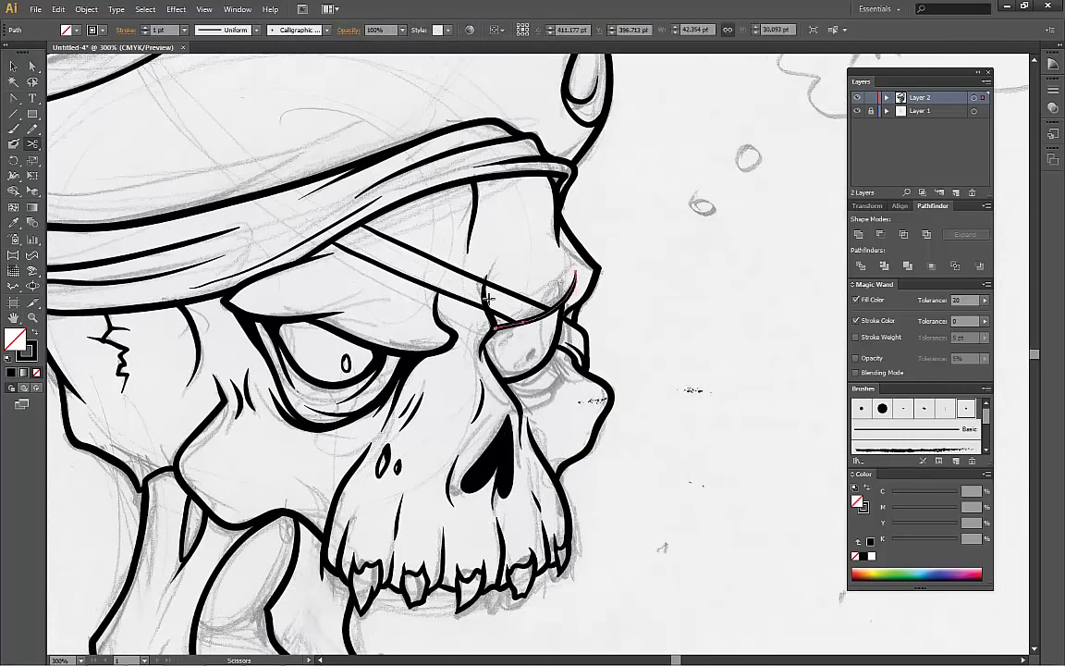
key("b")
- Ink two small chipped holes in the chin and a branching crack at the lower jaw's rear edge
key("space")
mouse_move(236, 604)
left_mouse_down()
mouse_move(226, 622)
mouse_move(241, 650)
mouse_move(402, 604)
mouse_move(498, 404)
mouse_move(464, 263)
left_mouse_up()
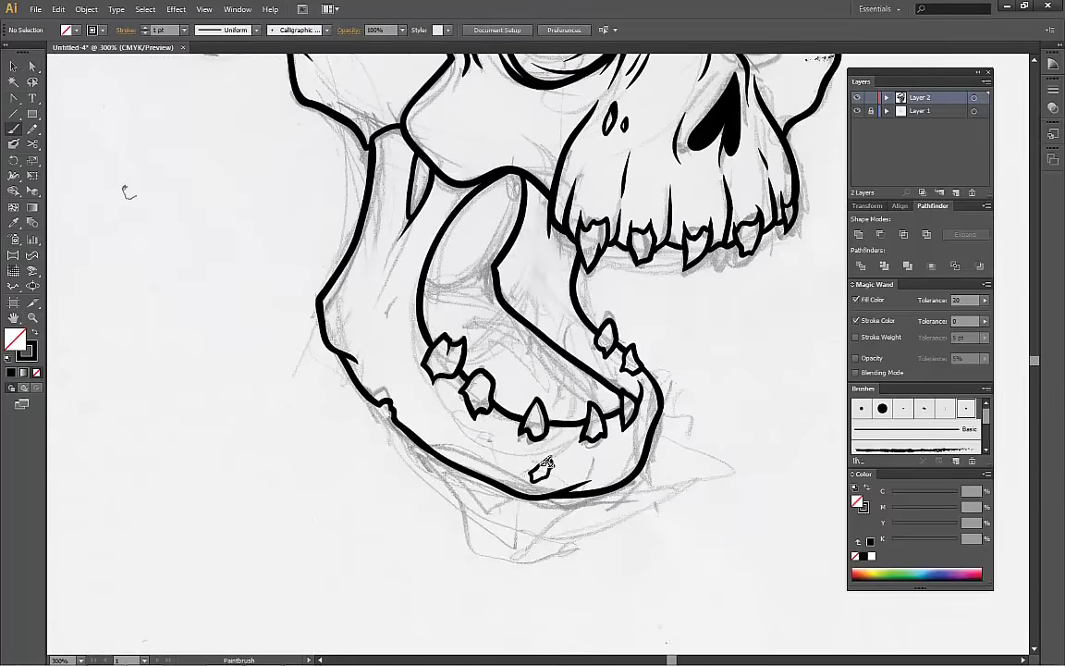
left_click_drag(381, 378, 393, 465)
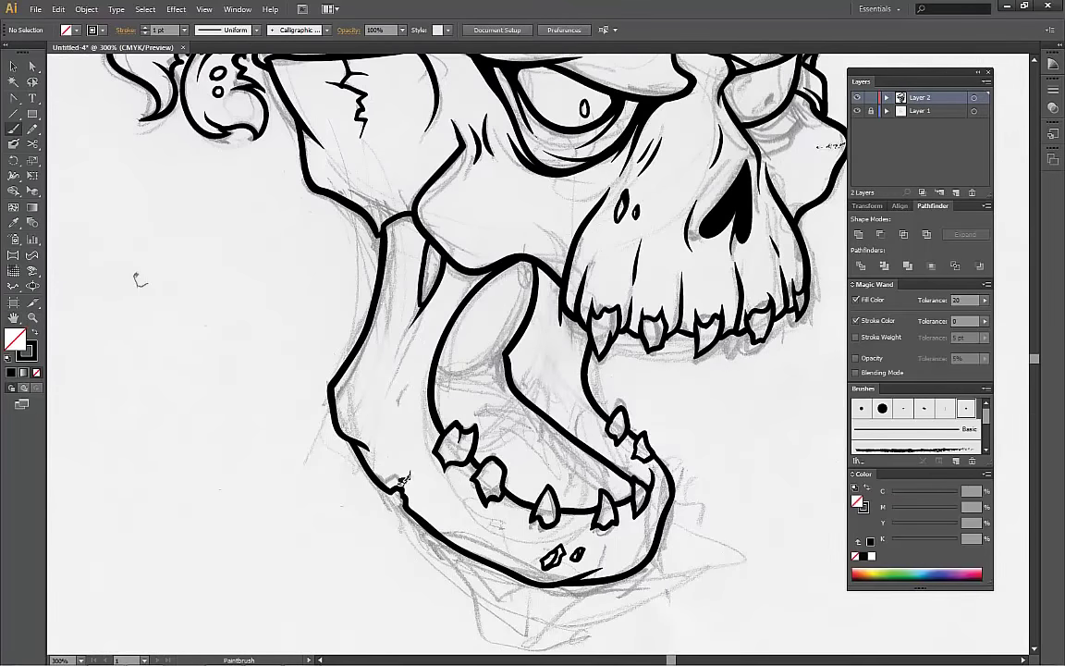
- Create a new calligraphic brush with a 0° angle and 100% roundness
key("ctrl+minus")
key("ctrl+minus")
left_click(956, 460)
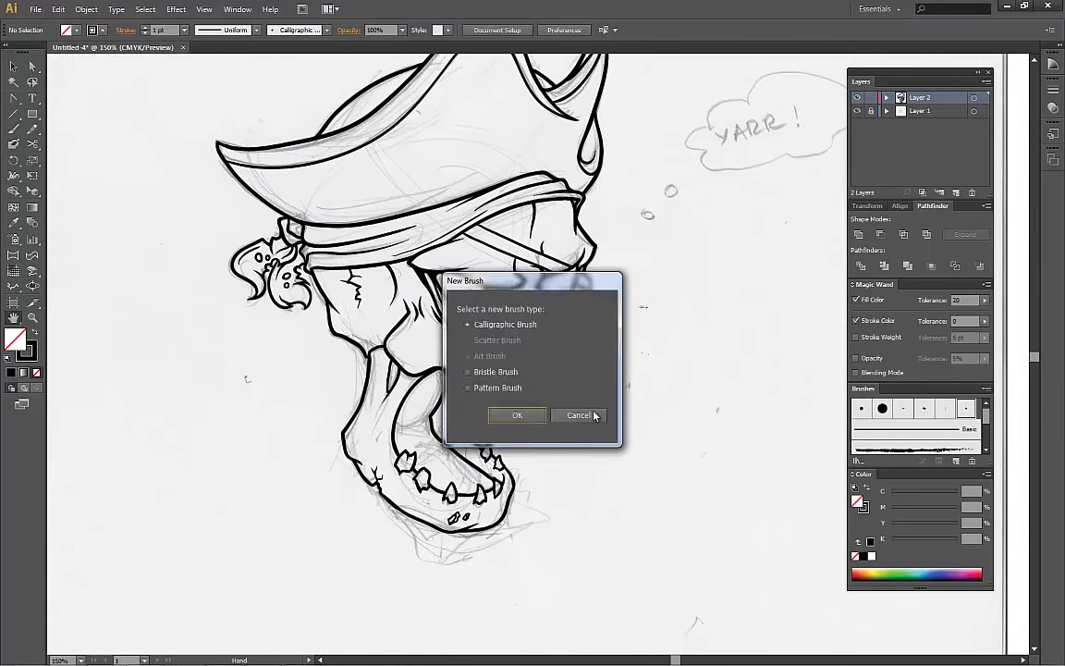
key("Return")
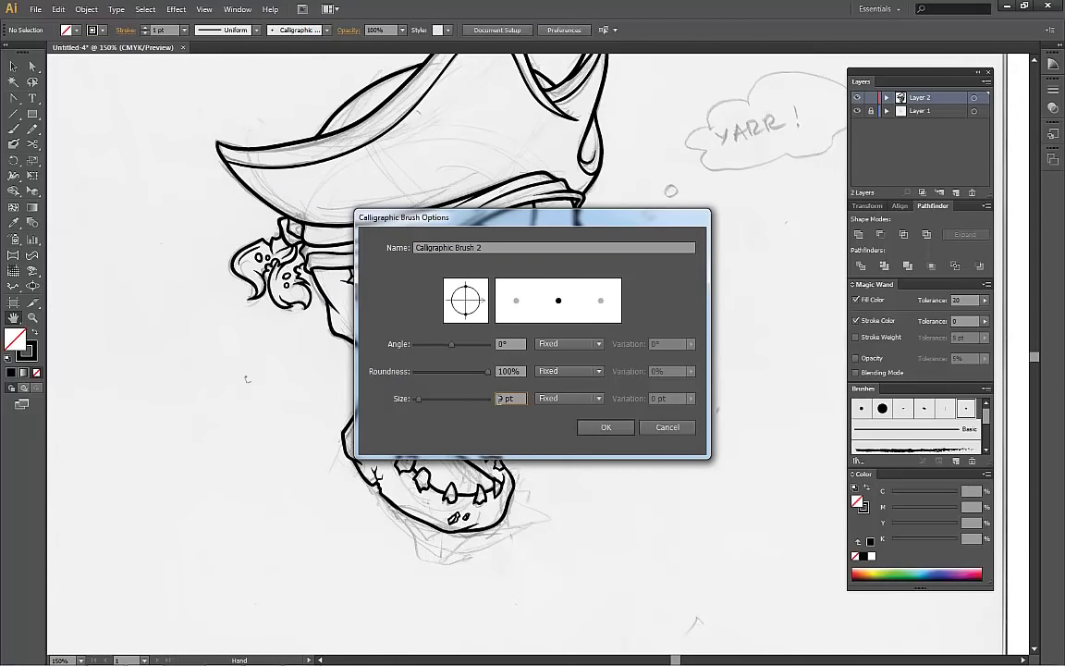
key("Return")
- Fill the gum recesses above the upper teeth with solid black, leaving thin highlights along the tooth roots
key("ctrl+plus")
key("ctrl+plus")
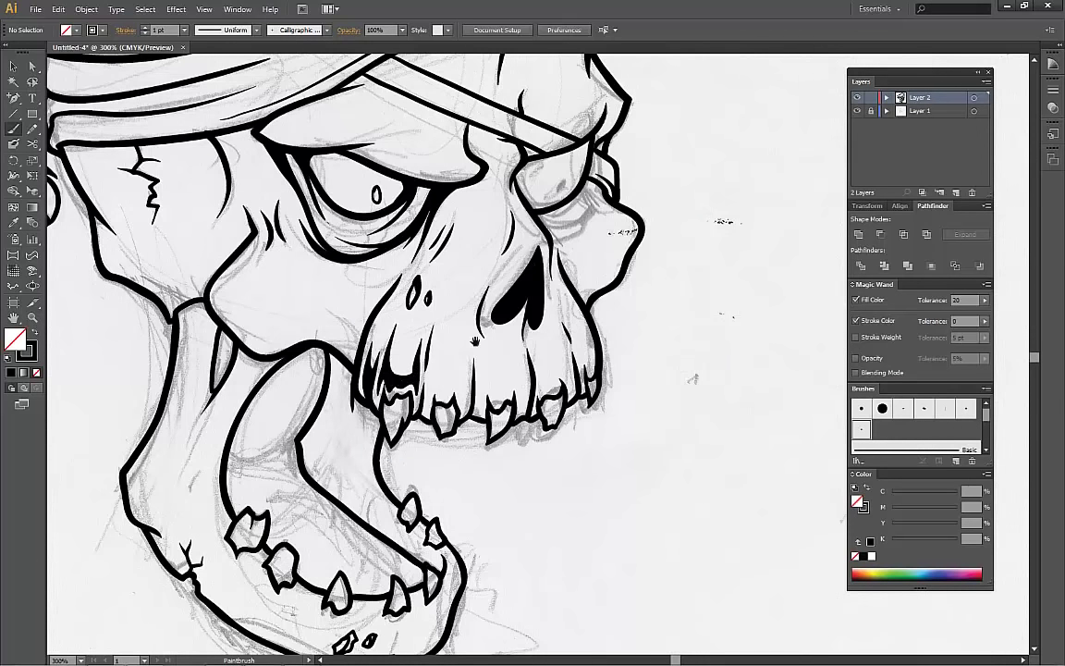
scroll(400, 372, "right", 1)
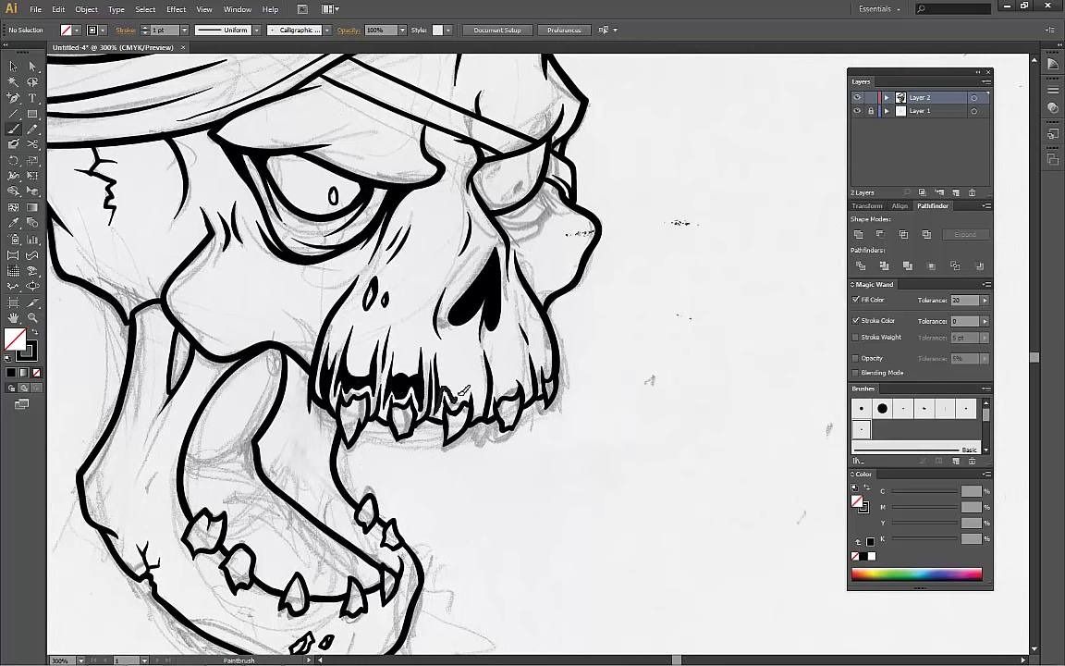
left_click_drag(457, 389, 393, 440)
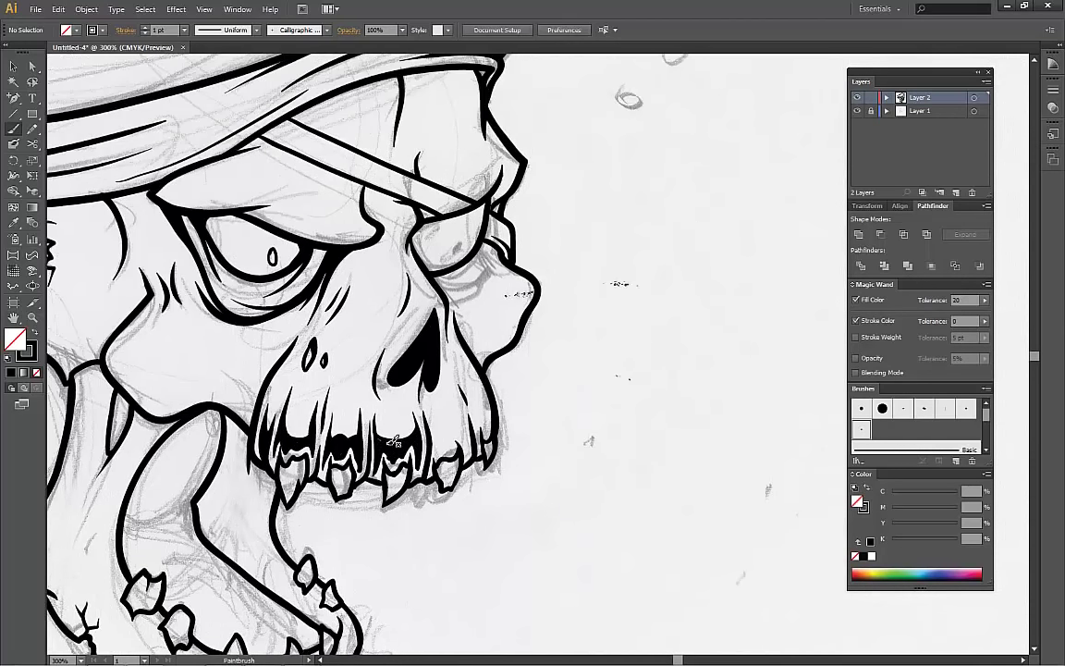
scroll(406, 385, "down", 1)
scroll(360, 412, "right", 2)
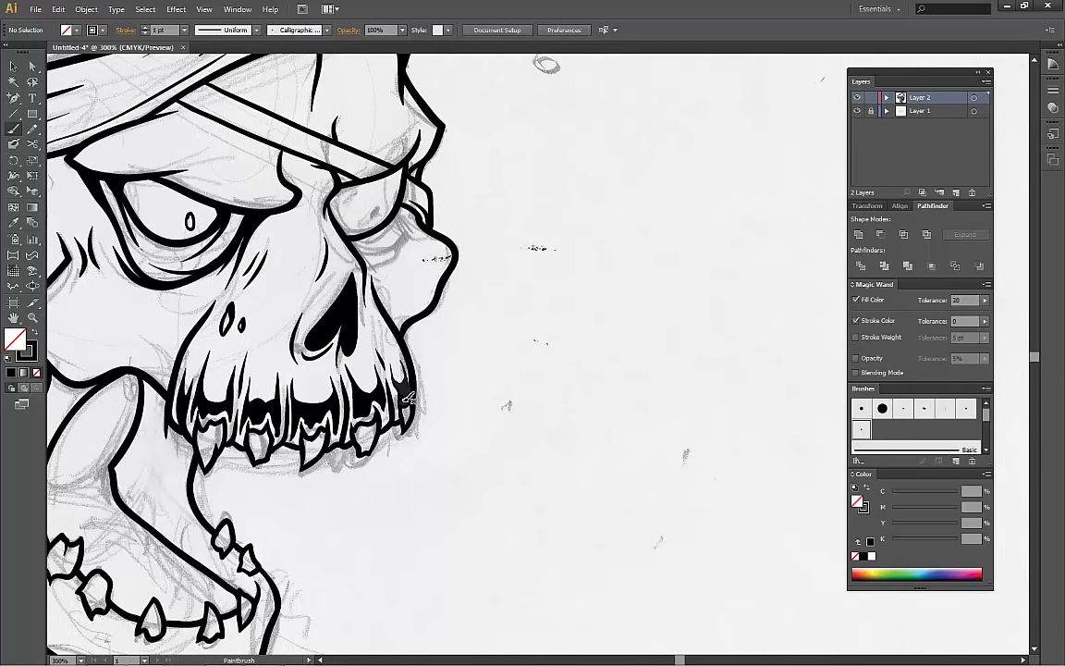
- Add fine detail lines inside the upper fangs and ink the wrinkles beneath the far eye
scroll(407, 398, "down", 1)
scroll(385, 378, "left", 4)
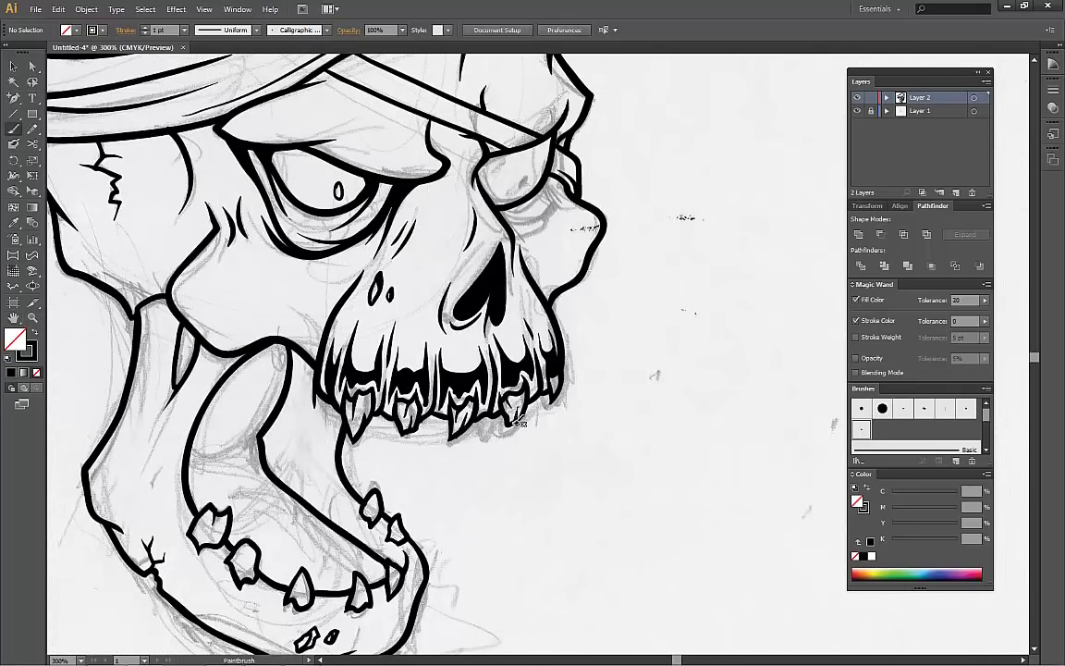
scroll(520, 421, "down", 2)
scroll(588, 295, "up", 2)
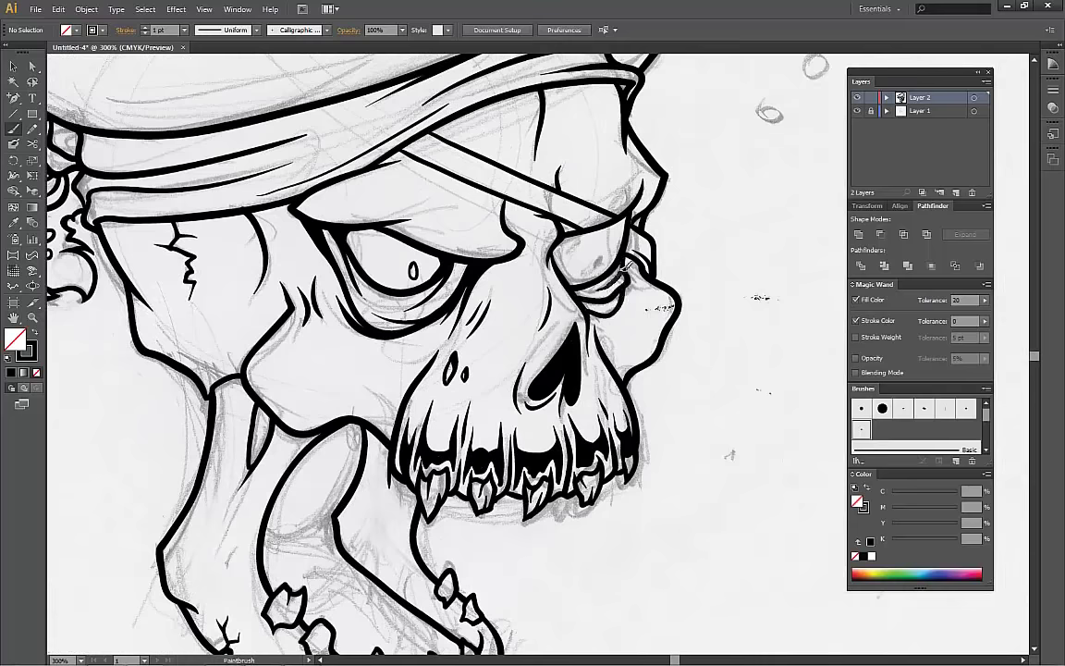
- Ink the inner edge line and crack on the lower jaw's far side and fill the shadow behind the upper teeth with black
scroll(79, 428, "up", 1)
scroll(78, 428, "left", 2)
scroll(130, 213, "down", 9)
scroll(130, 214, "left", 2)
scroll(75, 316, "up", 8)
scroll(75, 316, "right", 1)
scroll(61, 292, "down", 4)
scroll(61, 292, "right", 1)
scroll(533, 296, "down", 2)
scroll(534, 296, "up", 2)
scroll(534, 296, "down", 2)
scroll(533, 296, "down", 1)
scroll(550, 463, "down", 2)
scroll(550, 462, "up", 4)
key("b")
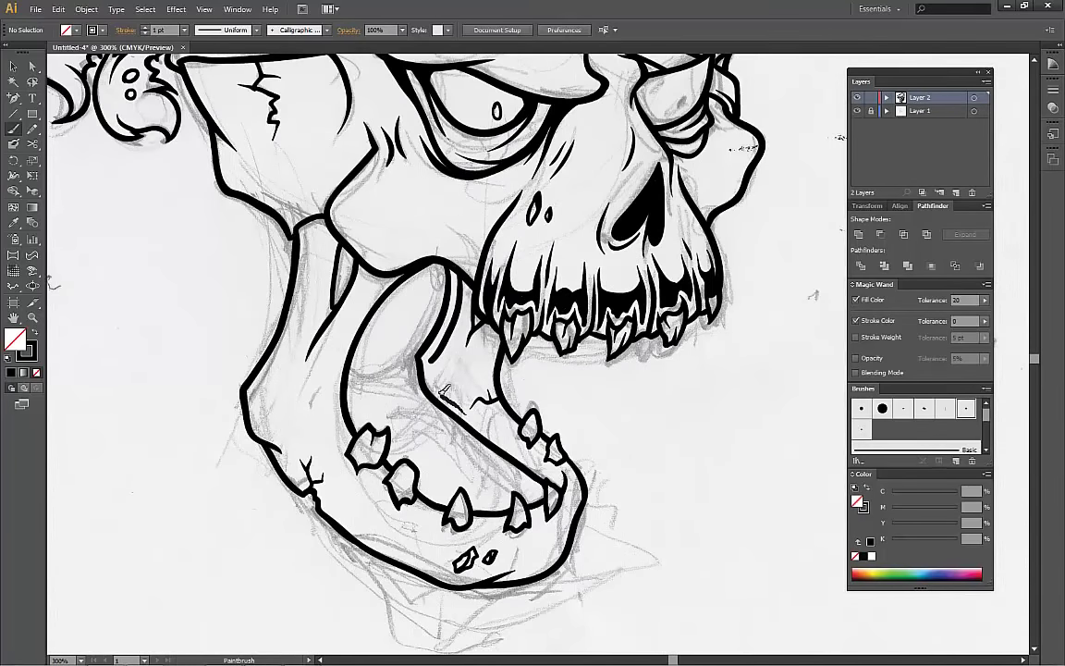
left_click_drag(465, 407, 448, 344)
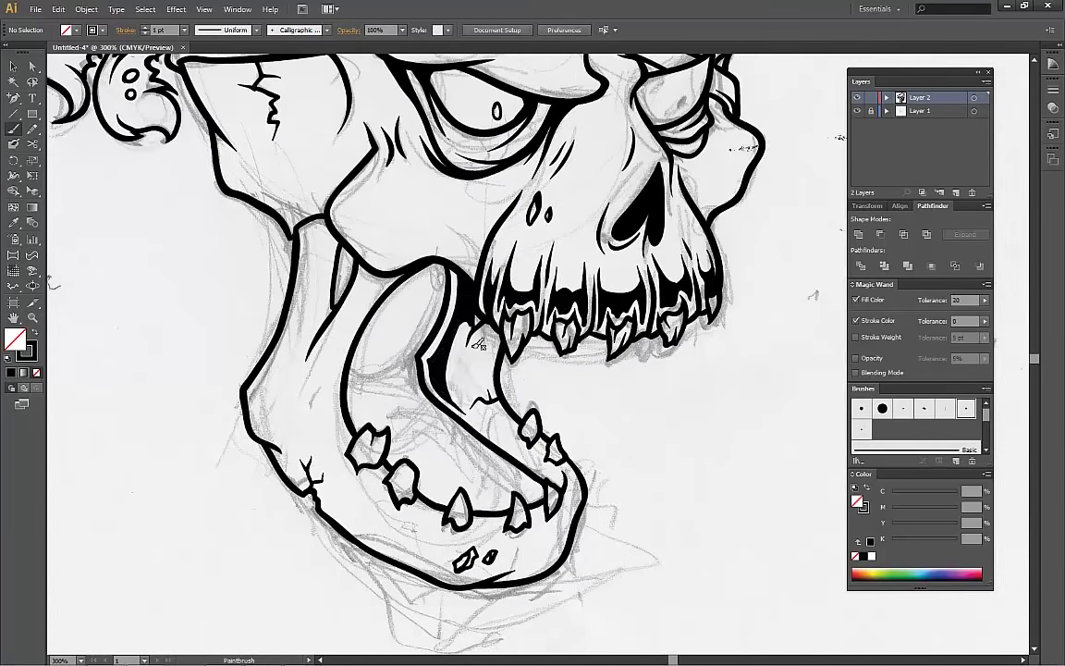
scroll(473, 336, "down", 3)
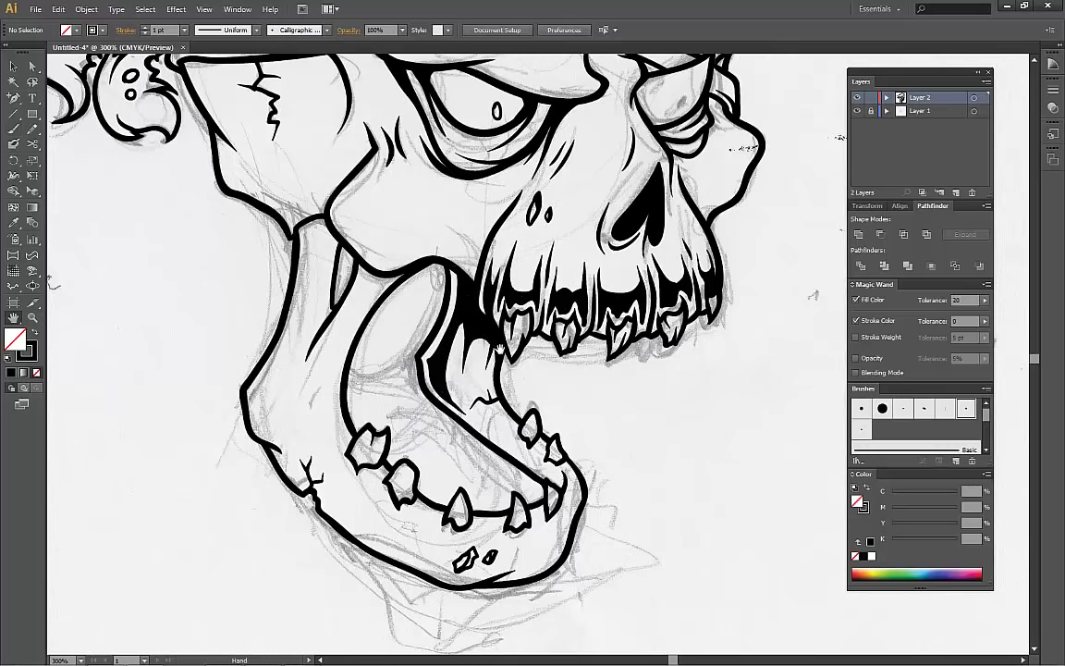
- Add tapered shading strokes on the lower jaw's far side, around its small back teeth
scroll(444, 328, "right", 3)
scroll(406, 349, "up", 1)
scroll(407, 349, "left", 1)
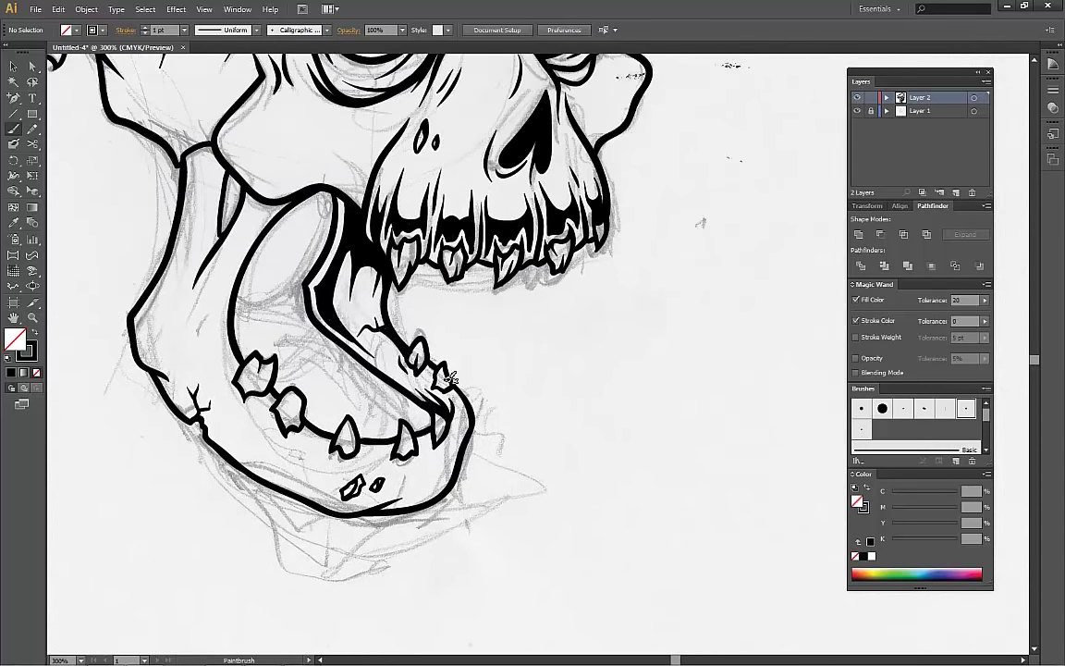
- Ink detail lines inside the lower jaw's near teeth and short gum creases beneath them
scroll(450, 379, "down", 2)
scroll(451, 379, "left", 2)
scroll(553, 399, "up", 1)
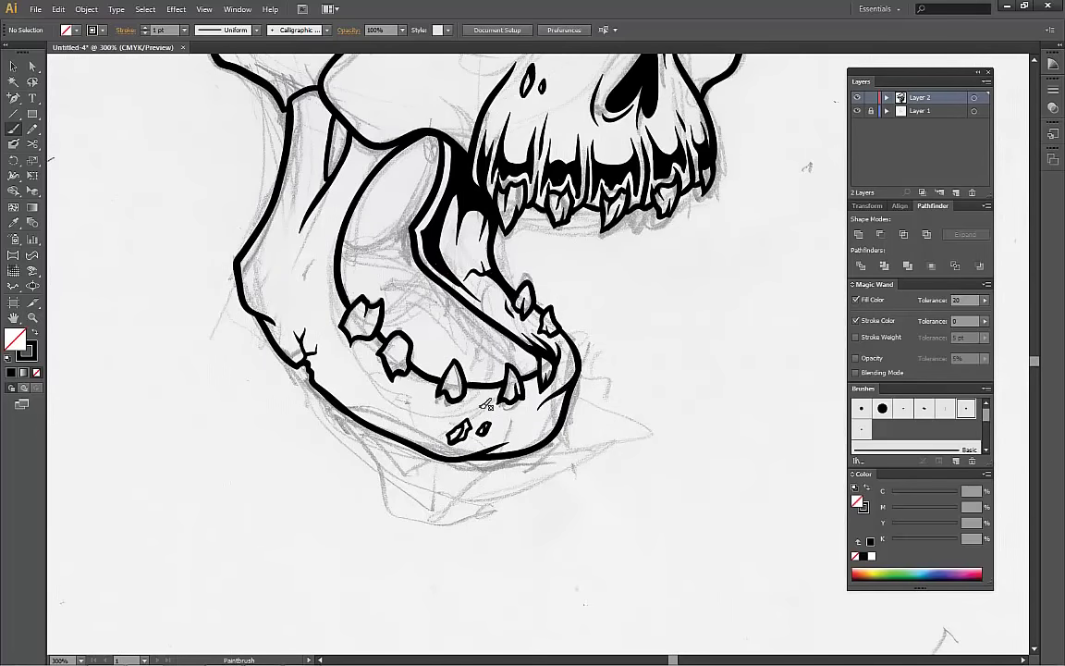
left_click_drag(380, 352, 343, 334)
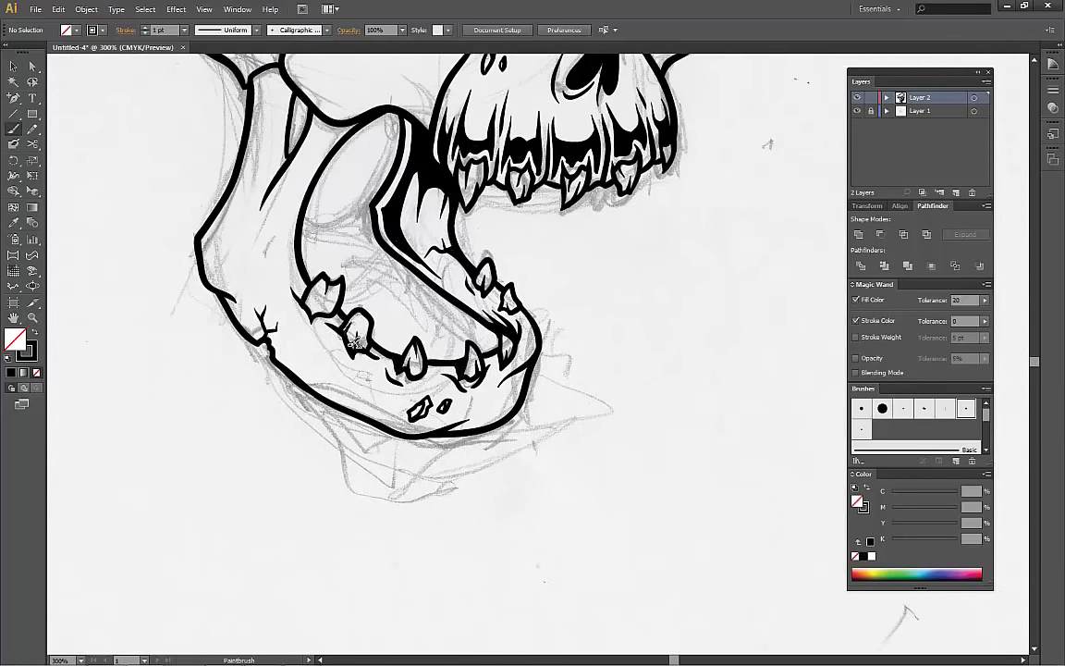
left_click_drag(314, 281, 340, 344)
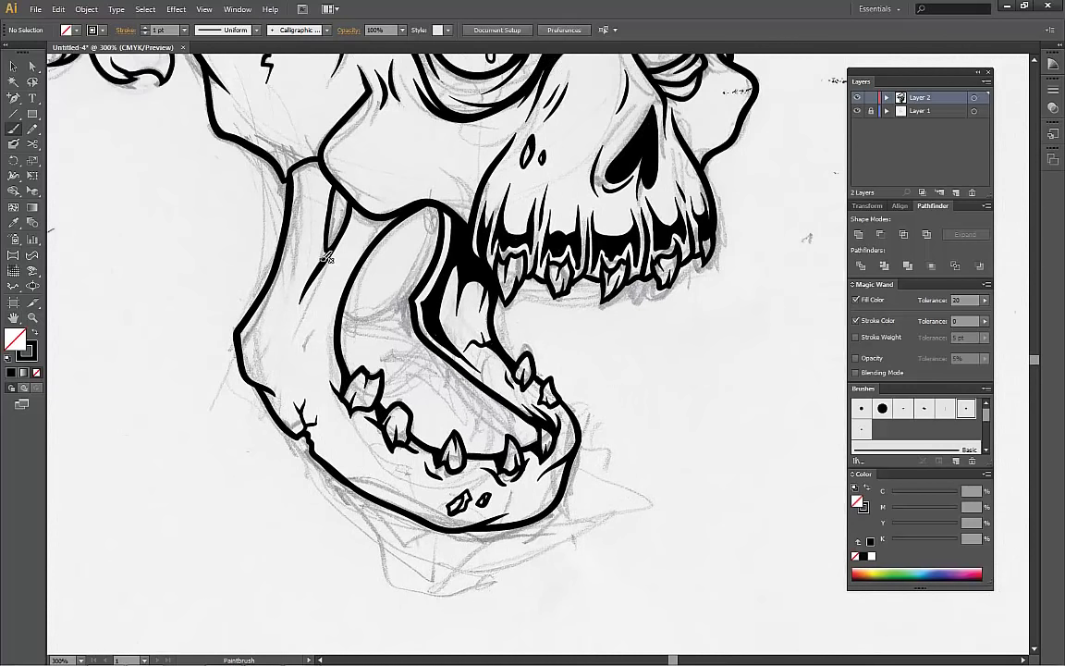
- Fill the jaw hinge beneath the cheekbone with black streaked shadows and shade the jaw's rear corner
mouse_move(295, 152)
left_mouse_down()
mouse_move(357, 214)
mouse_move(379, 261)
mouse_move(314, 251)
left_mouse_up()
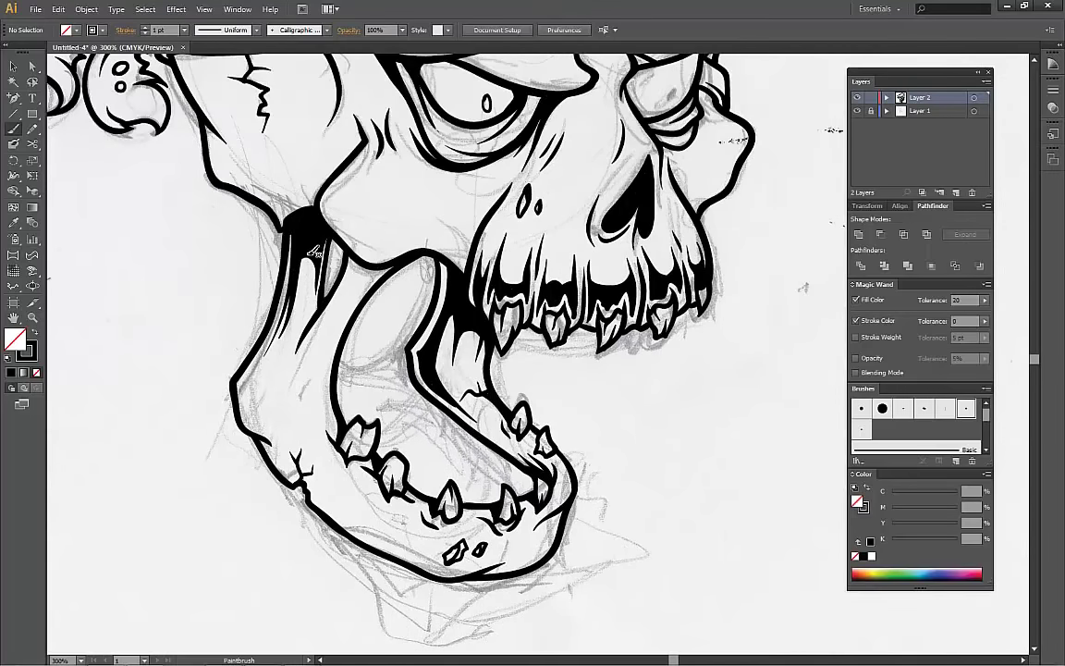
mouse_move(392, 262)
left_mouse_down()
mouse_move(328, 250)
mouse_move(349, 308)
mouse_move(389, 222)
left_mouse_up()
mouse_move(333, 268)
left_mouse_down()
mouse_move(344, 322)
mouse_move(375, 363)
mouse_move(343, 291)
mouse_move(369, 332)
mouse_move(359, 347)
mouse_move(392, 379)
left_mouse_up()
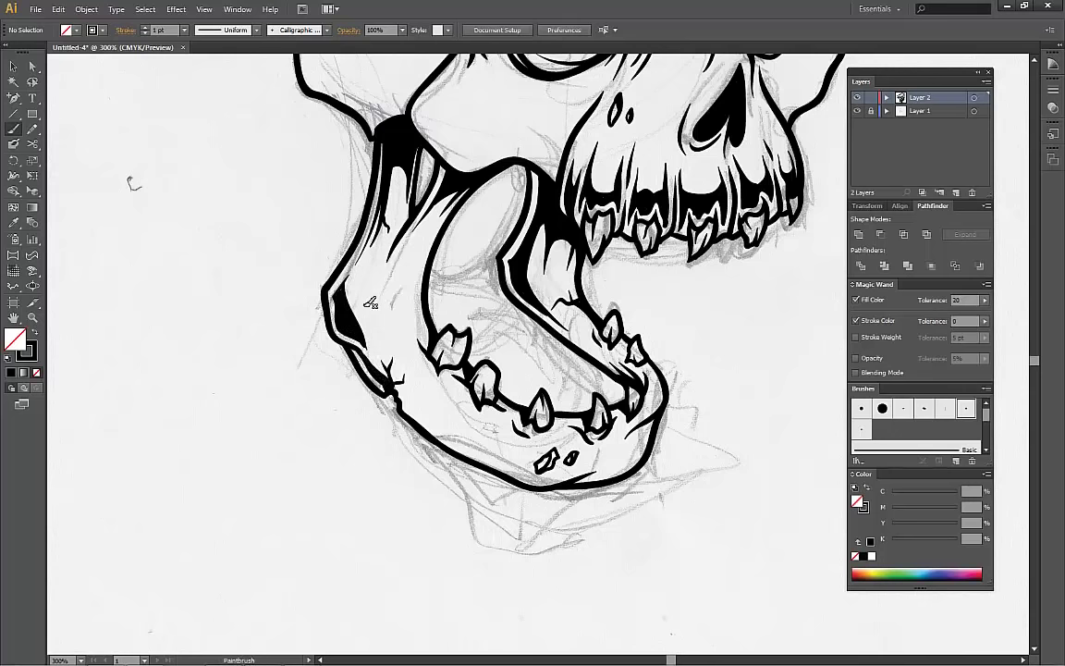
- Shade the lower jaw's underside with black tapered strokes running parallel to its outline towards the chin
left_click_drag(370, 298, 195, 271)
left_click_drag(222, 375, 337, 434)
key("ctrl")
key("ctrl+shift+a")
left_click_drag(345, 382, 273, 420)
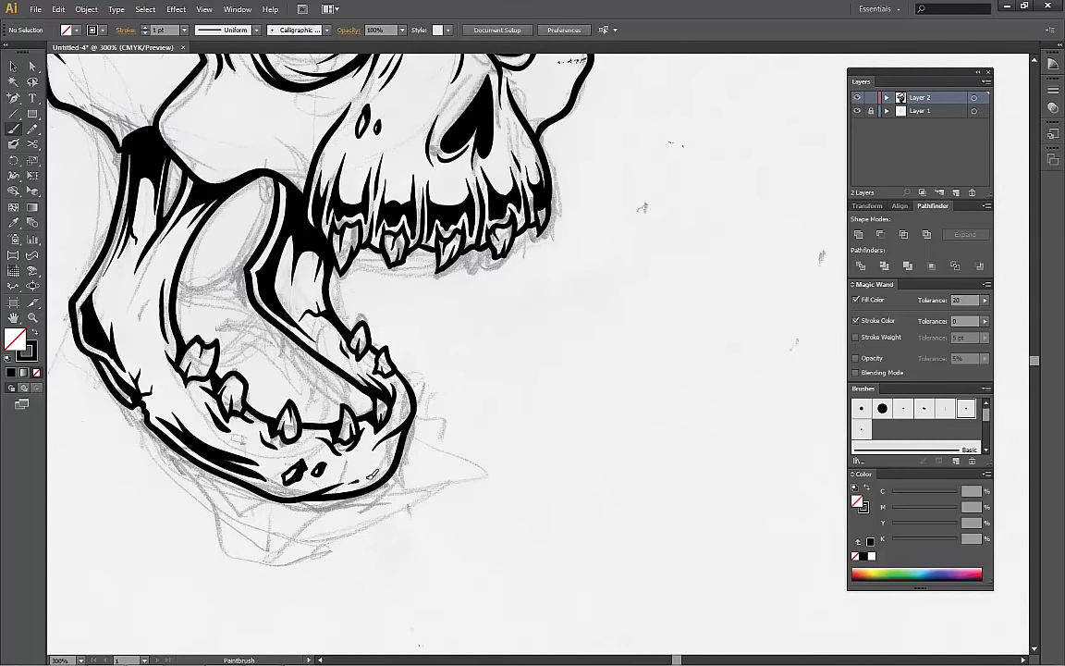
- Fill a black shadow along the underside of the near cheekbone, leaving a thin highlight along its outline
scroll(504, 387, "up", 5)
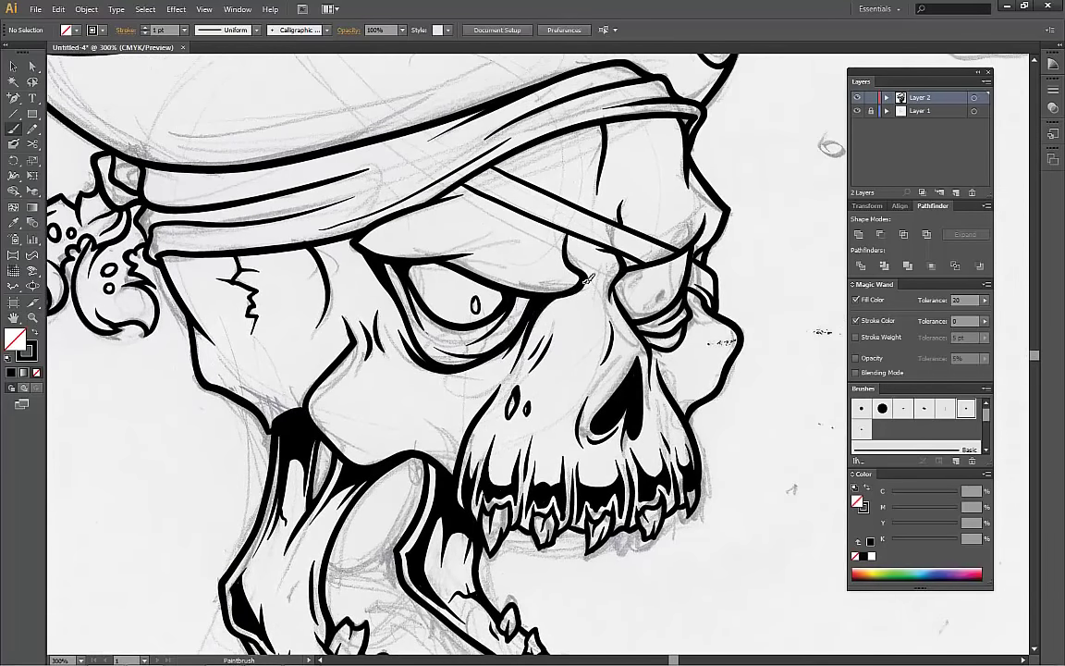
scroll(504, 273, "right", 3)
mouse_move(242, 344)
left_mouse_down()
mouse_move(235, 406)
mouse_move(277, 435)
mouse_move(379, 432)
left_mouse_up()
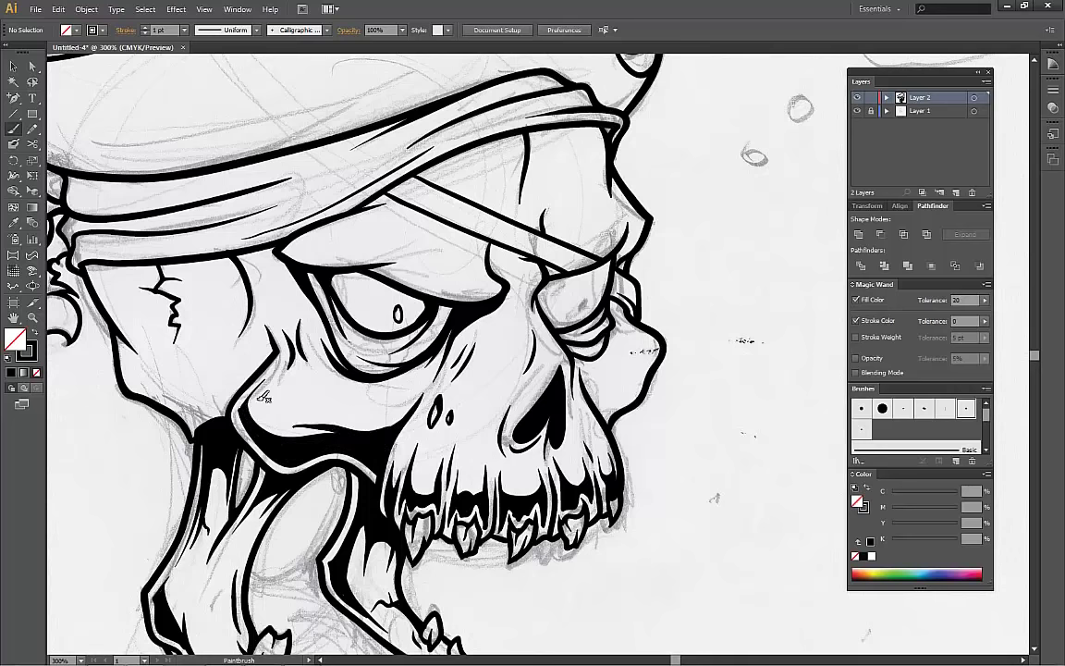
- Shade the far cheekbone with strokes parallel to its outer outline
scroll(319, 366, "right", 1)
scroll(444, 268, "down", 2)
scroll(444, 268, "right", 2)
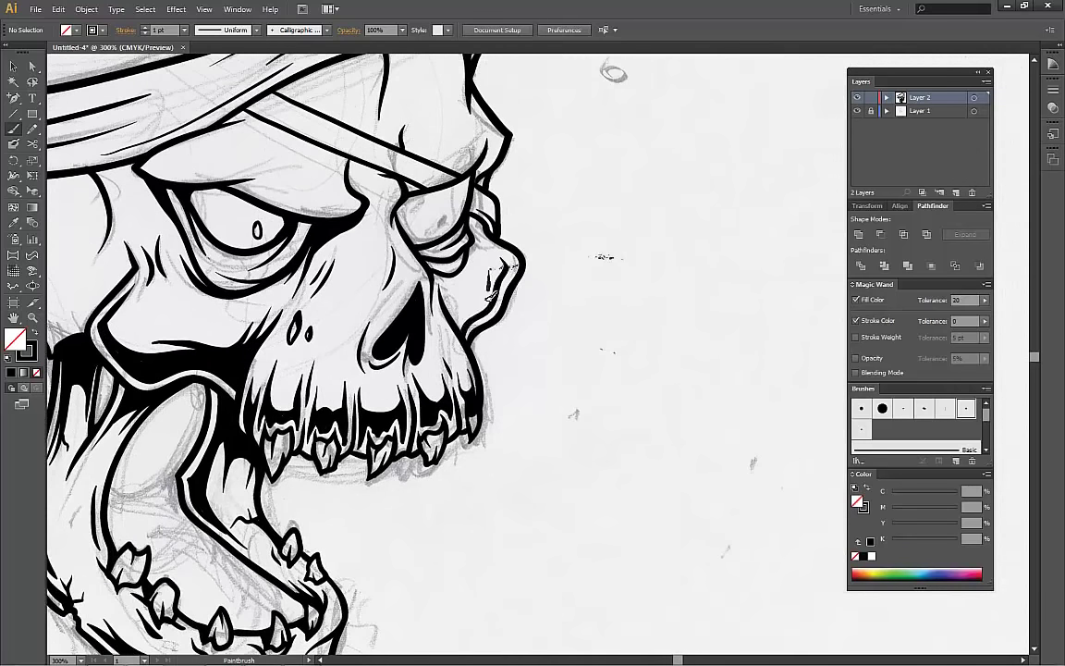
- Darken the shadow beneath the far eye and ink a jagged crack running down the forehead from the headband to the far brow
scroll(444, 277, "up", 3)
scroll(444, 277, "left", 1)
scroll(497, 302, "up", 1)
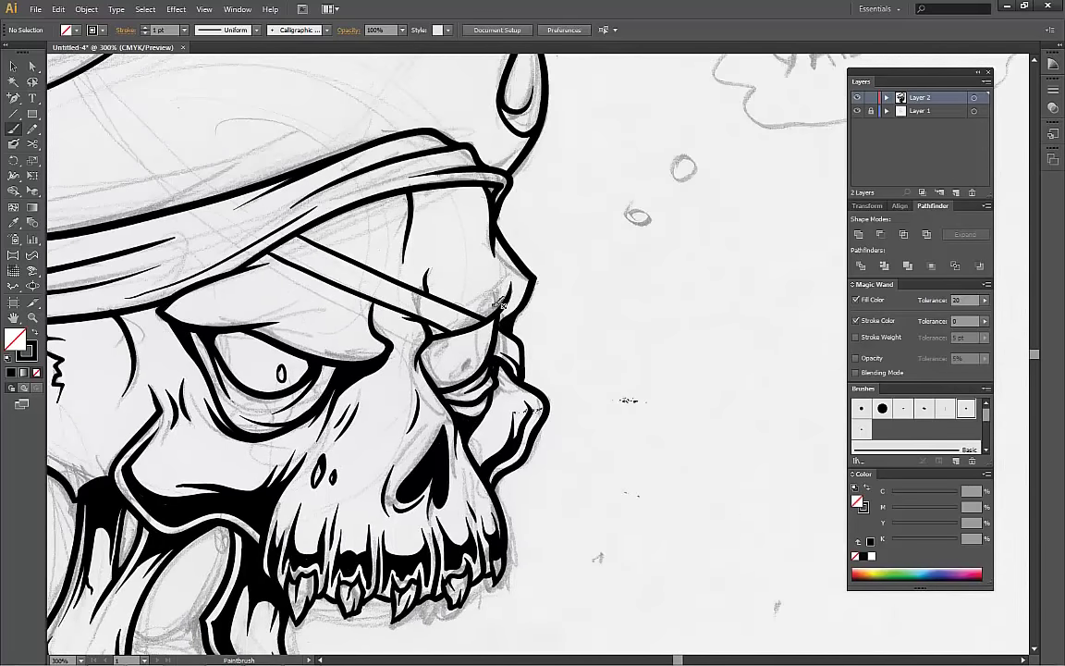
left_click_drag(461, 207, 487, 276)
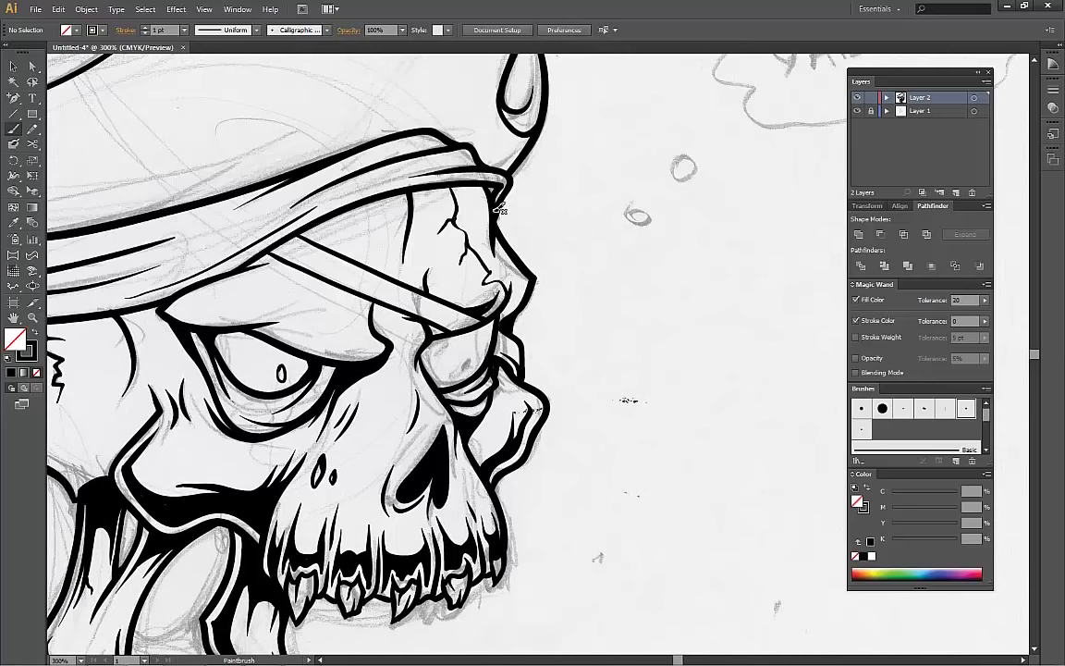
- Branch the forehead crack, add wrinkles above the far brow and ink a curved shading line along the near brow ridge
scroll(487, 265, "left", 2)
scroll(508, 266, "down", 4)
scroll(508, 265, "left", 2)
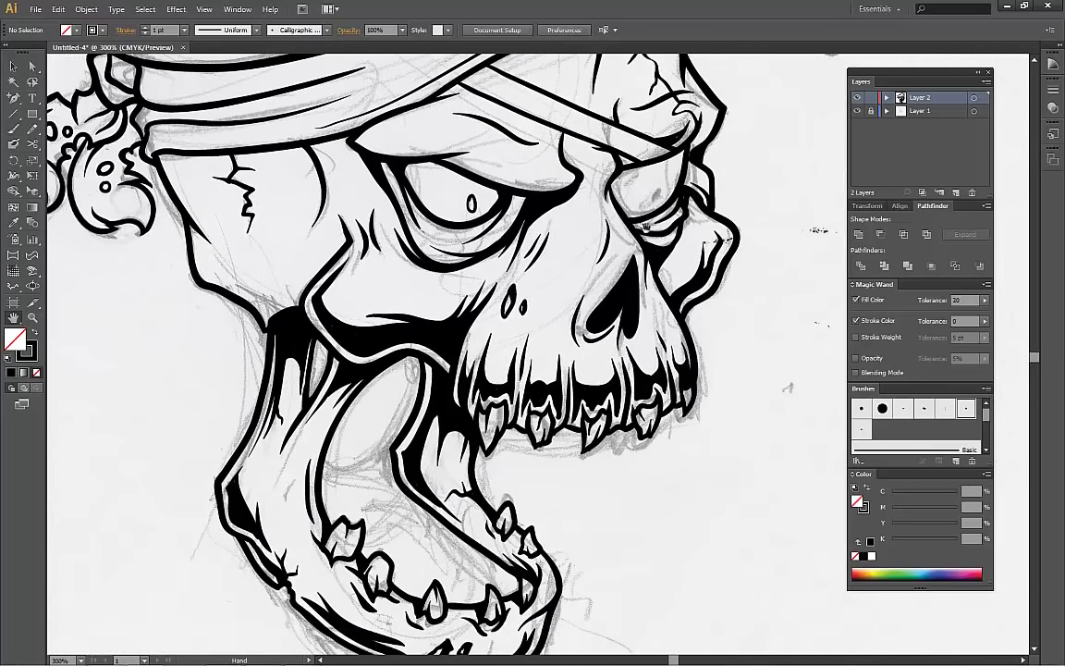
scroll(546, 266, "up", 3)
scroll(546, 266, "right", 1)
scroll(372, 189, "left", 2)
scroll(371, 189, "down", 1)
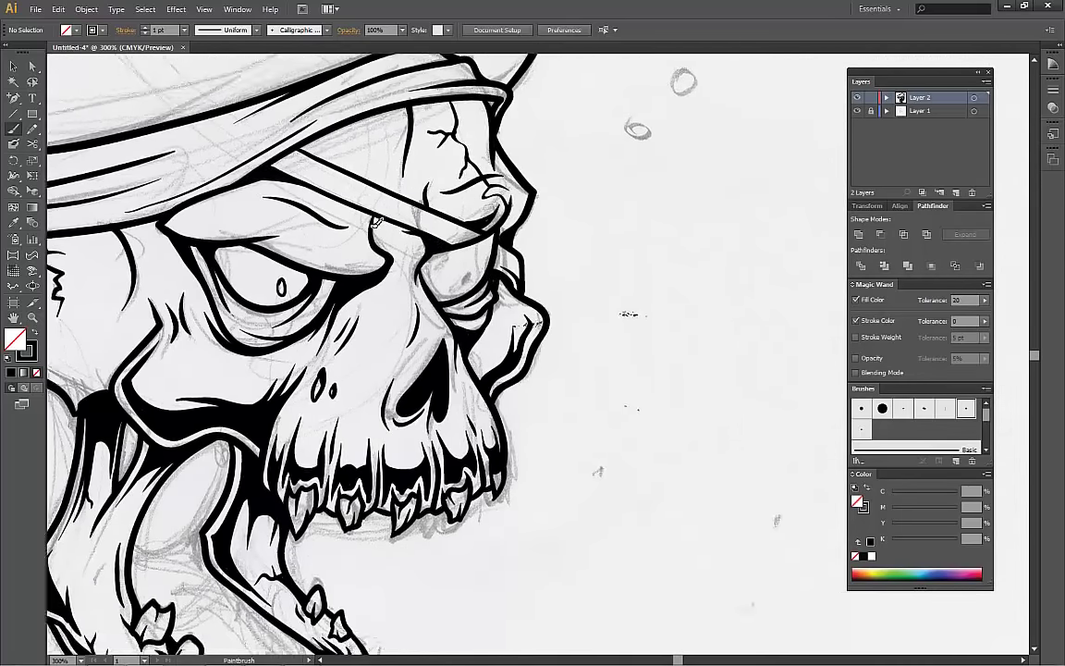
- Fill a black shadow on the temple beneath the headband
scroll(397, 217, "right", 3)
scroll(398, 217, "up", 2)
scroll(427, 248, "left", 4)
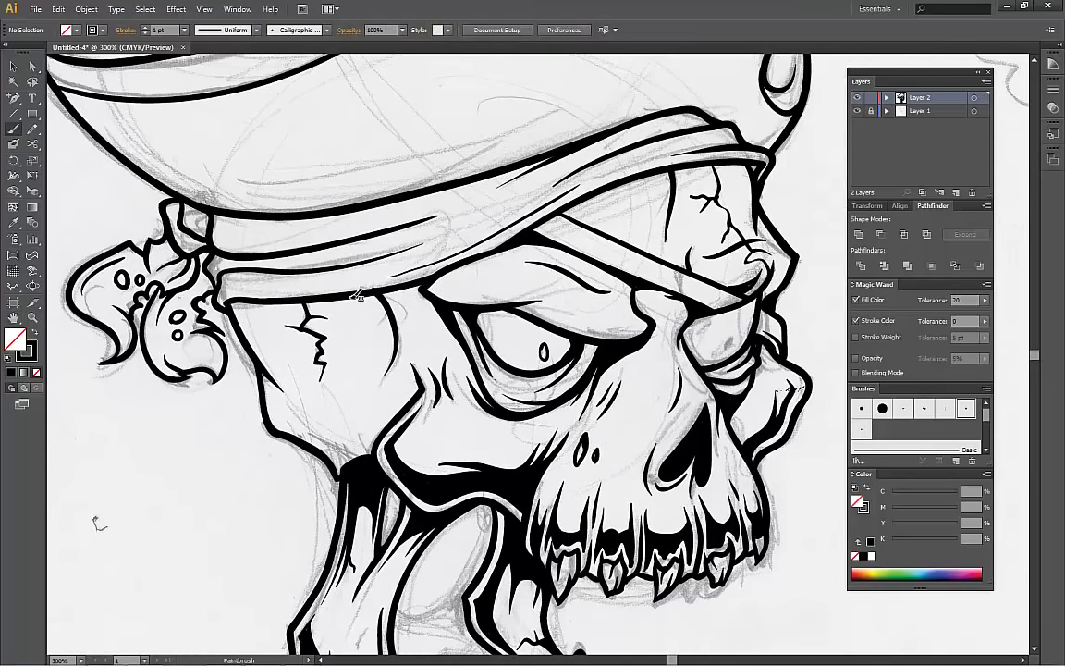
scroll(320, 278, "left", 1)
scroll(319, 277, "down", 3)
scroll(319, 268, "right", 1)
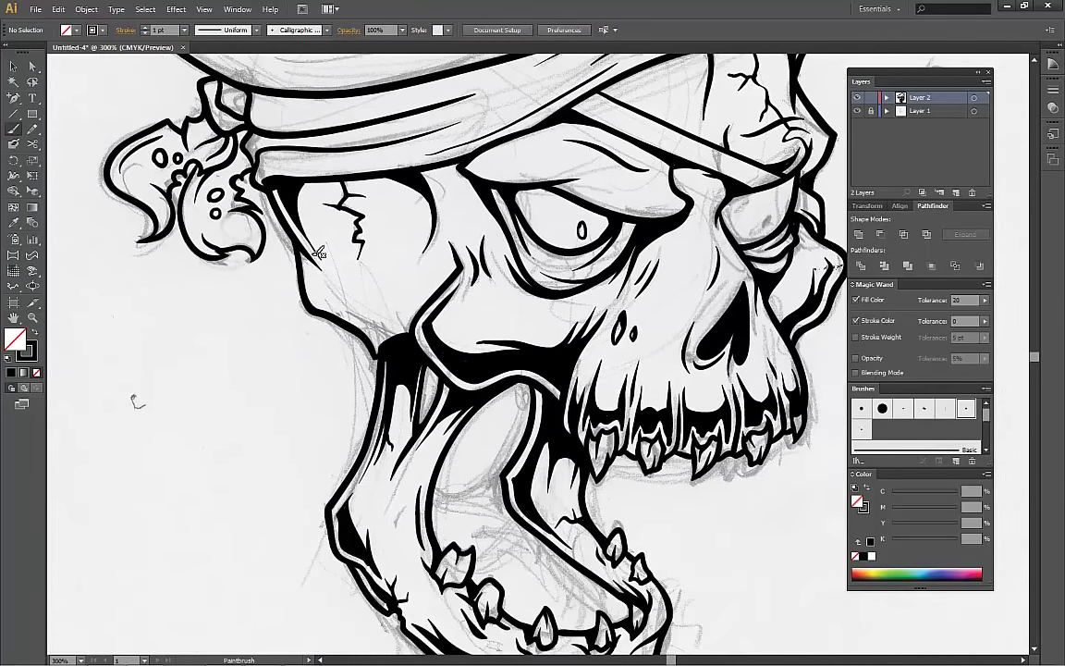
- Extend the black shadow along the temple's back and lower edges down to the jaw joint
scroll(323, 296, "up", 2)
scroll(323, 296, "right", 1)
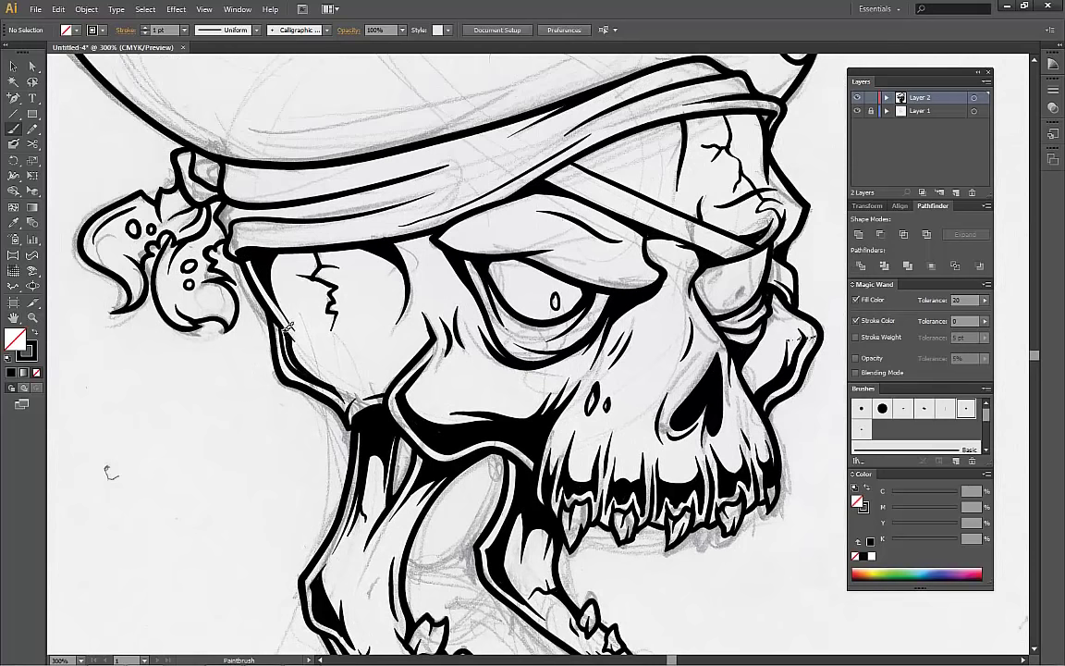
mouse_move(273, 302)
left_mouse_down()
mouse_move(321, 373)
mouse_move(359, 349)
mouse_move(348, 407)
mouse_move(386, 371)
mouse_move(348, 386)
left_mouse_up()
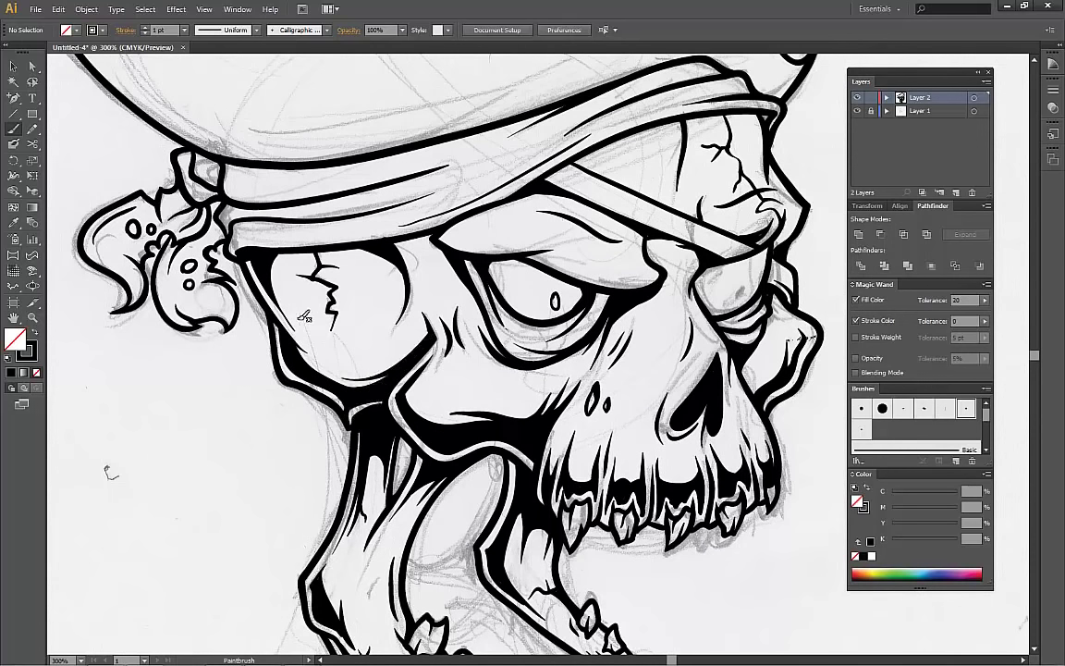
left_click_drag(304, 317, 33, 335)
- Shade the near brow ridge with tapered black strokes and darken the inner edge of the eye patch
mouse_move(426, 174)
left_mouse_down()
mouse_move(493, 271)
mouse_move(622, 183)
mouse_move(610, 198)
mouse_move(559, 126)
left_mouse_up()
mouse_move(607, 331)
left_mouse_down()
mouse_move(603, 377)
mouse_move(678, 392)
left_mouse_up()
left_click_drag(358, 292, 511, 294)
mouse_move(663, 309)
left_mouse_down()
mouse_move(580, 291)
mouse_move(627, 268)
mouse_move(541, 350)
left_mouse_up()
left_click_drag(518, 282, 512, 311)
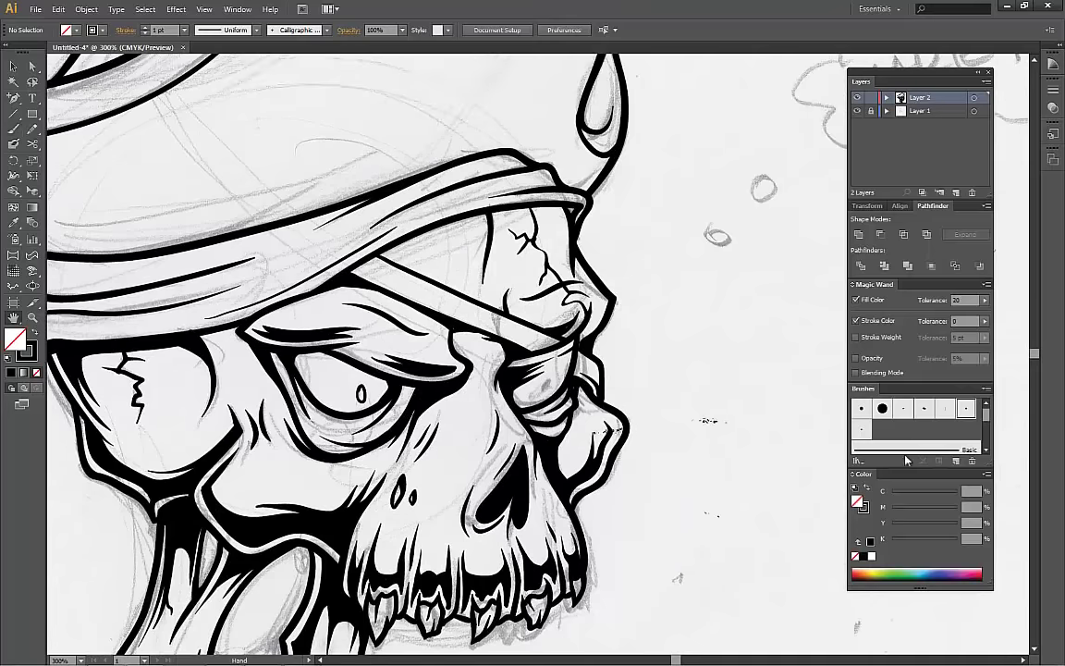
- Ink a black shadow along the headband's upper edge beneath the hat and add fold strokes between the bands
left_click_drag(422, 283, 568, 226)
left_click_drag(440, 348, 598, 348)
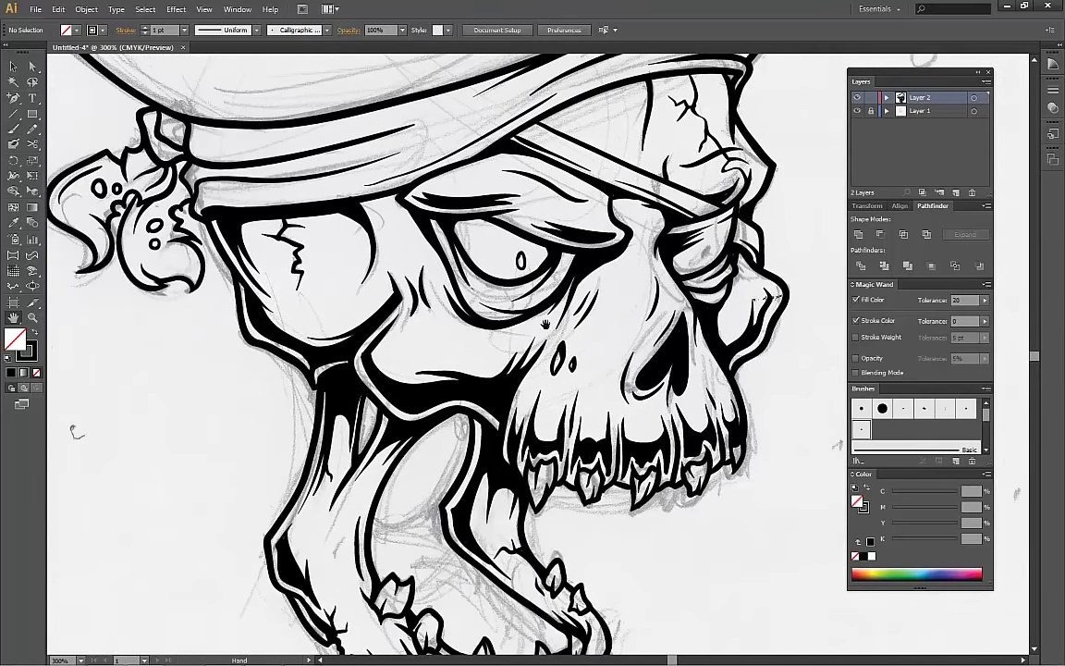
left_click_drag(656, 203, 559, 333)
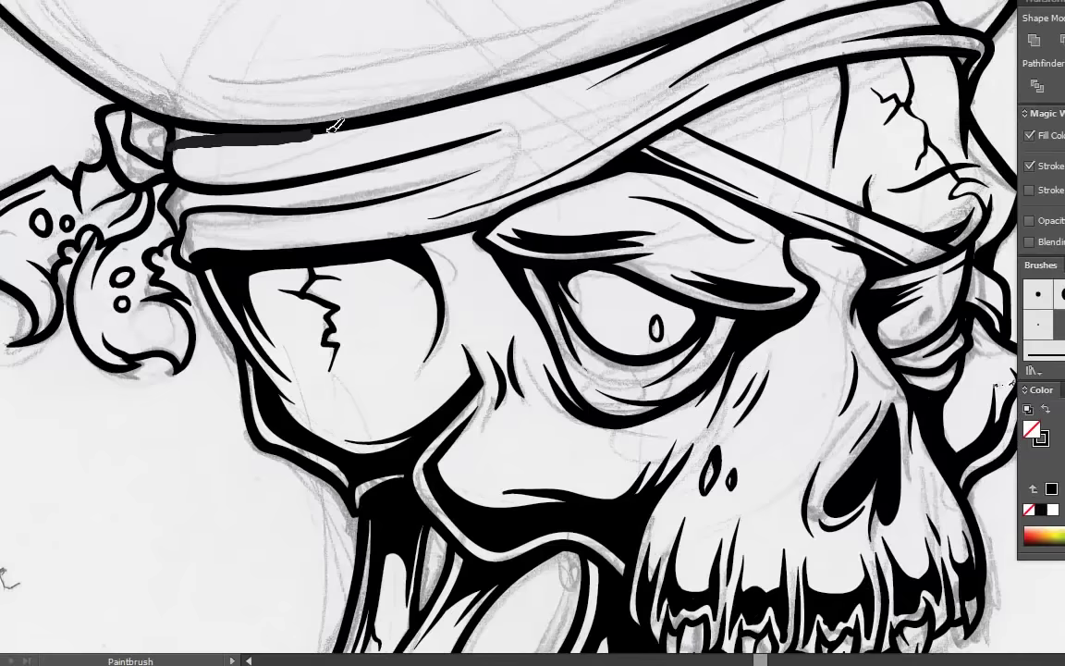
left_click_drag(332, 119, 95, 230)
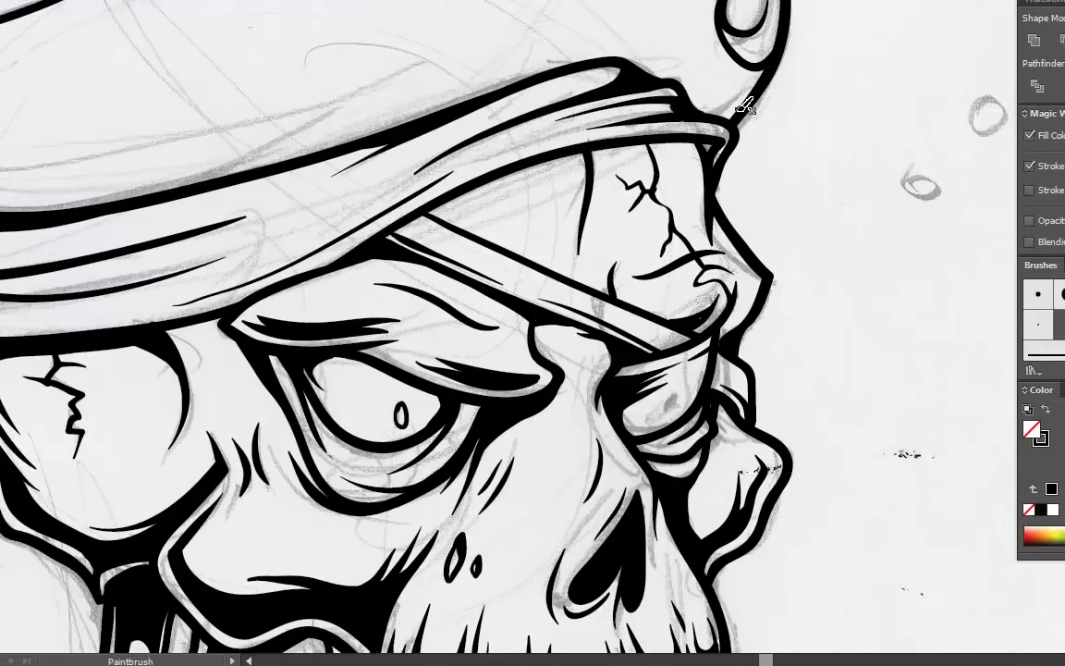
left_click_drag(741, 105, 1037, 45)
left_click_drag(407, 251, 257, 252)
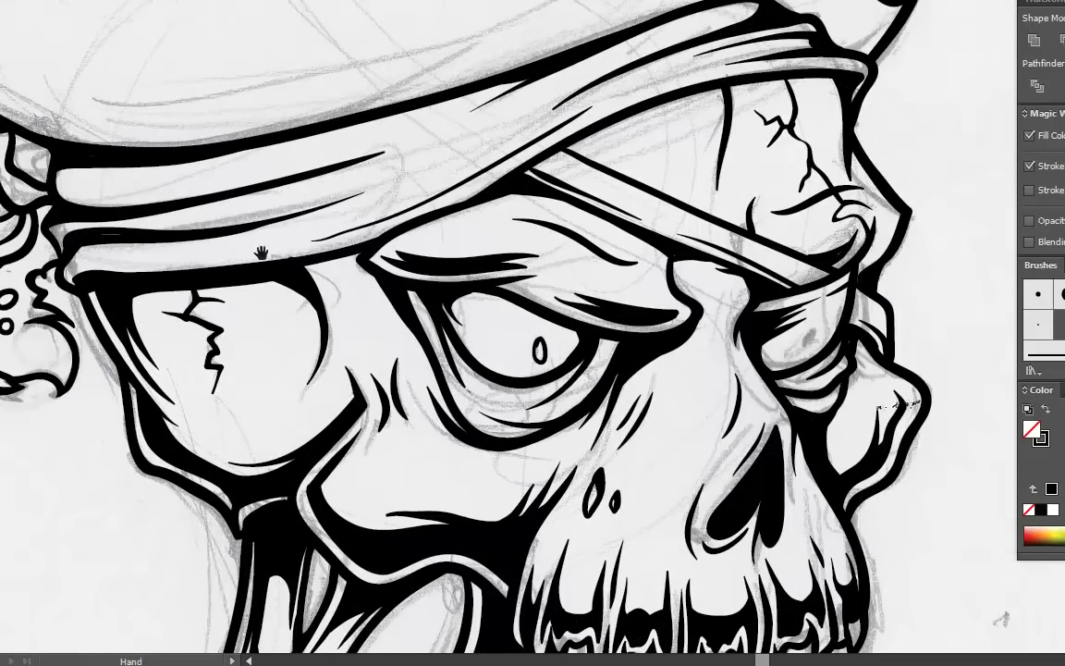
- Blacken the shadows around the headband knot and add tapered fold lines where the bands cross
left_click_drag(349, 190, 521, 141)
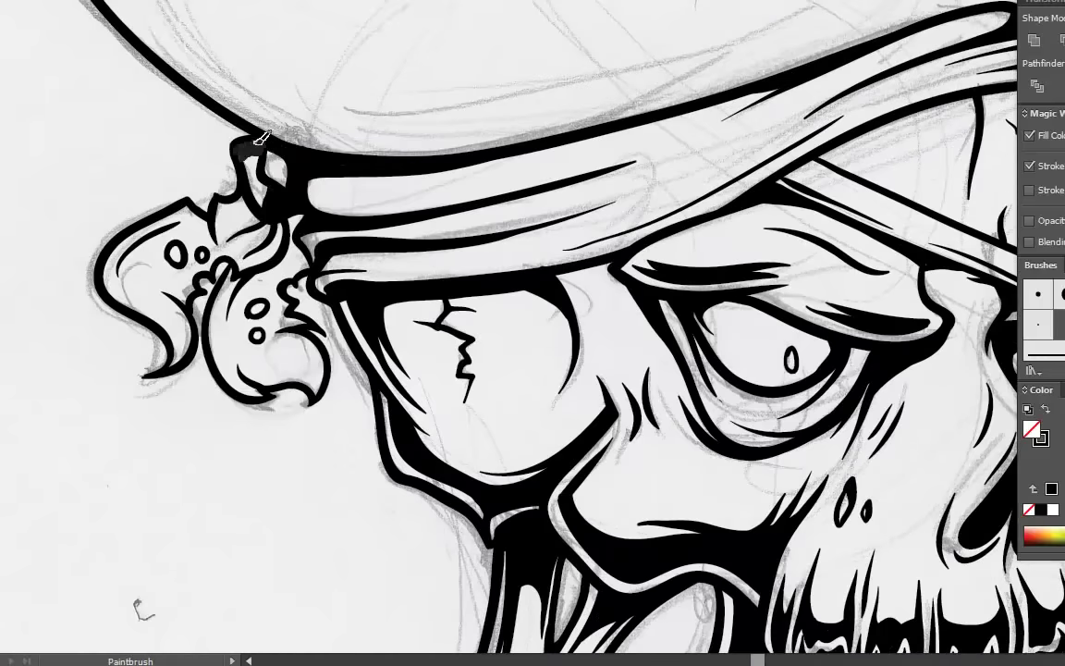
mouse_move(245, 141)
left_mouse_down()
mouse_move(458, 185)
mouse_move(442, 198)
mouse_move(430, 180)
mouse_move(481, 163)
left_mouse_up()
scroll(425, 219, "down", 2)
mouse_move(468, 277)
left_mouse_down()
mouse_move(447, 124)
mouse_move(389, 101)
mouse_move(616, 92)
left_mouse_up()
scroll(899, 133, "up", 1)
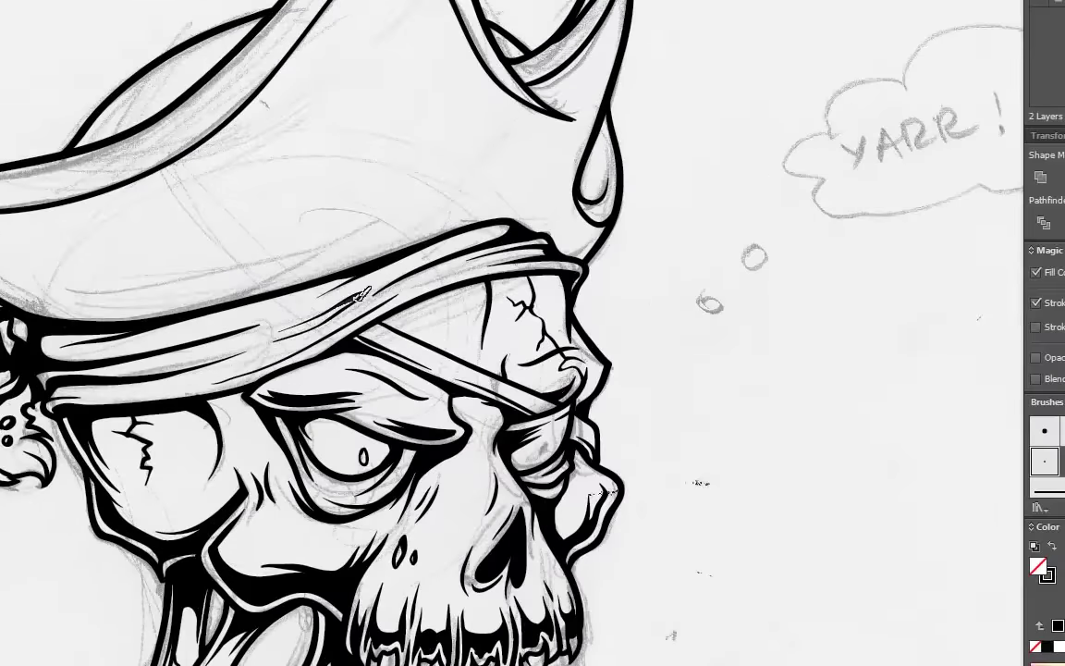
- Fill the inside of the hat's rear brim with black, leaving thin hatched highlights
scroll(802, 240, "up", 5)
scroll(801, 240, "left", 2)
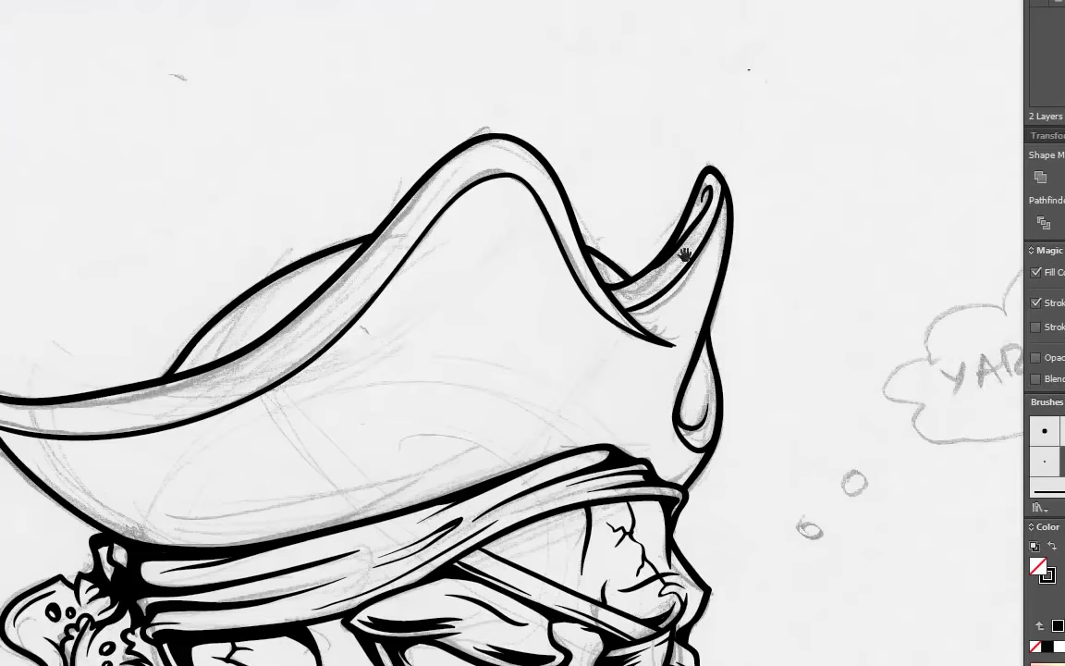
left_click_drag(667, 266, 666, 268)
mouse_move(295, 280)
left_mouse_down()
mouse_move(234, 339)
mouse_move(166, 329)
left_mouse_up()
mouse_move(278, 251)
left_mouse_down()
mouse_move(222, 307)
mouse_move(294, 233)
mouse_move(177, 324)
left_mouse_up()
- Shade the teardrop-shaped curl, the hat's front point and the fold beneath it with black strokes
scroll(435, 231, "right", 3)
scroll(417, 244, "down", 2)
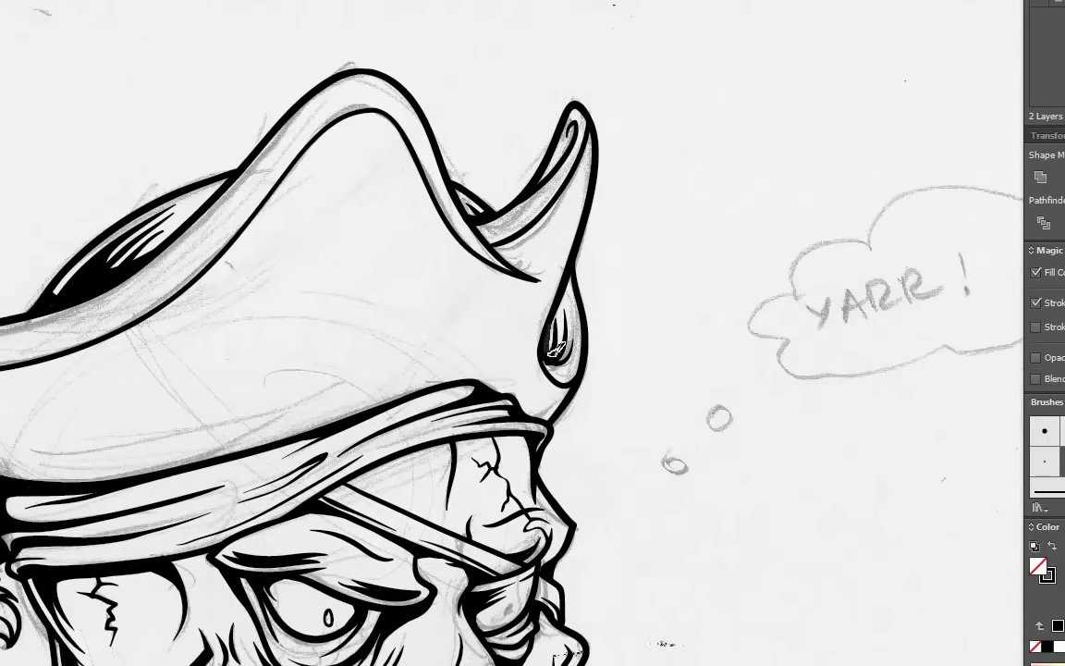
mouse_move(574, 349)
left_mouse_down()
mouse_move(610, 277)
mouse_move(647, 259)
mouse_move(672, 294)
left_mouse_up()
scroll(692, 277, "left", 4)
scroll(693, 278, "down", 1)
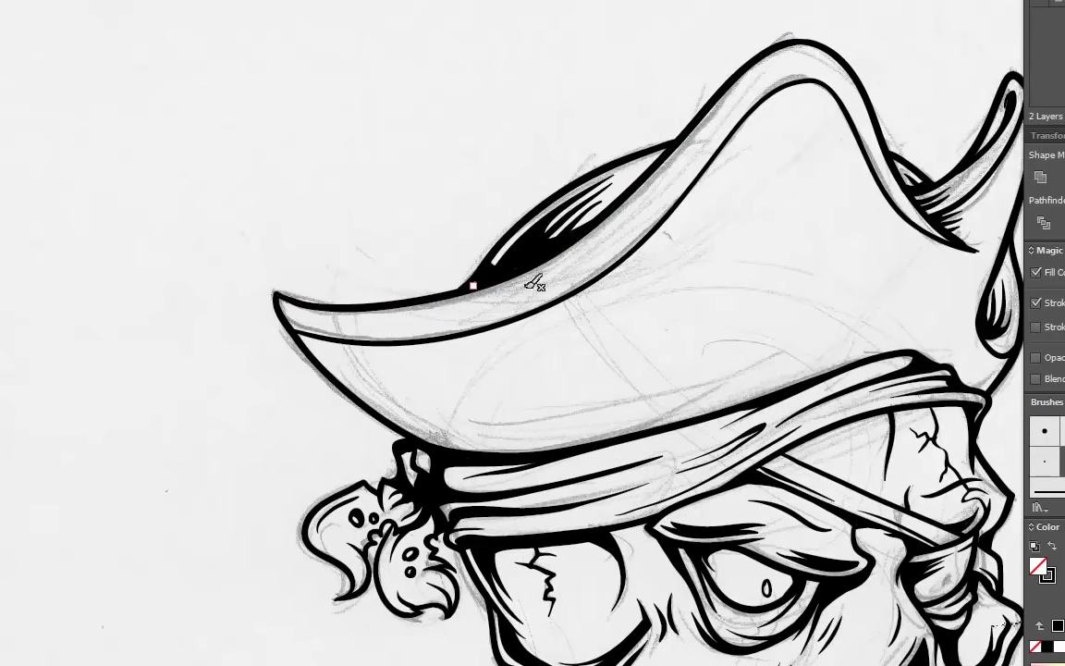
- Fill the hat's rear tip beneath the brim with solid black, ending in a curved edge near the headband
left_click_drag(529, 286, 287, 294)
scroll(370, 296, "right", 4)
scroll(370, 296, "down", 1)
mouse_move(120, 238)
left_mouse_down()
mouse_move(190, 321)
mouse_move(300, 245)
mouse_move(261, 273)
mouse_move(247, 319)
mouse_move(333, 393)
left_mouse_up()
mouse_move(130, 262)
left_mouse_down()
mouse_move(203, 278)
mouse_move(140, 281)
mouse_move(298, 257)
mouse_move(150, 291)
mouse_move(217, 346)
mouse_move(242, 307)
mouse_move(218, 352)
mouse_move(252, 346)
mouse_move(280, 380)
mouse_move(312, 388)
left_mouse_up()
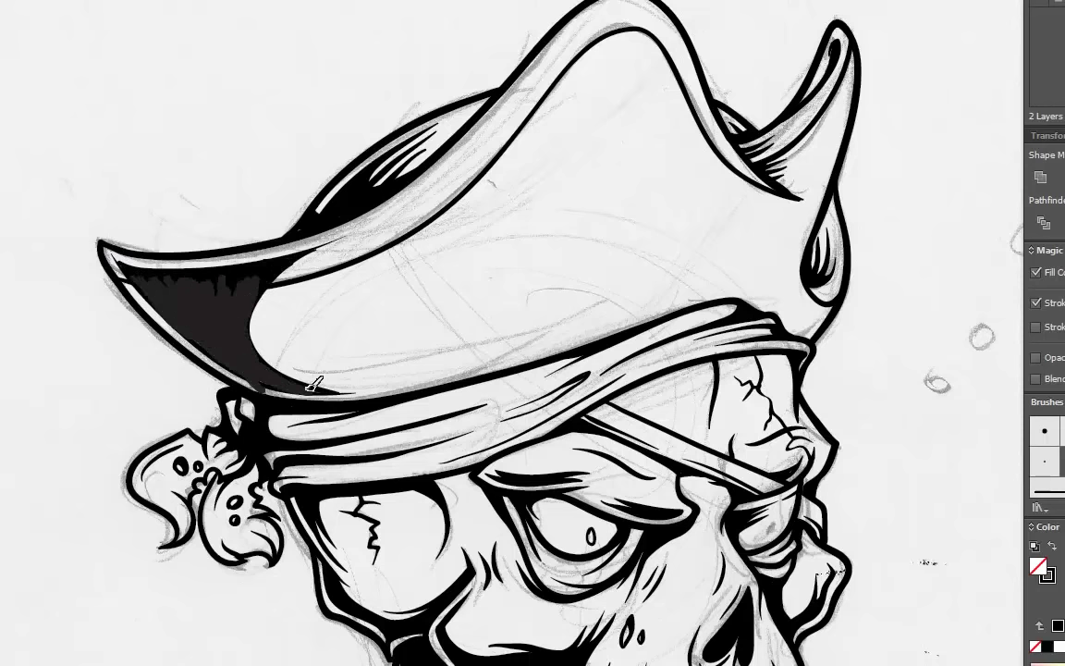
- Ink shading lines beneath the hat's brim and curved fold lines along the crown just above the headband
left_click_drag(390, 207, 289, 315)
left_click_drag(505, 387, 407, 372)
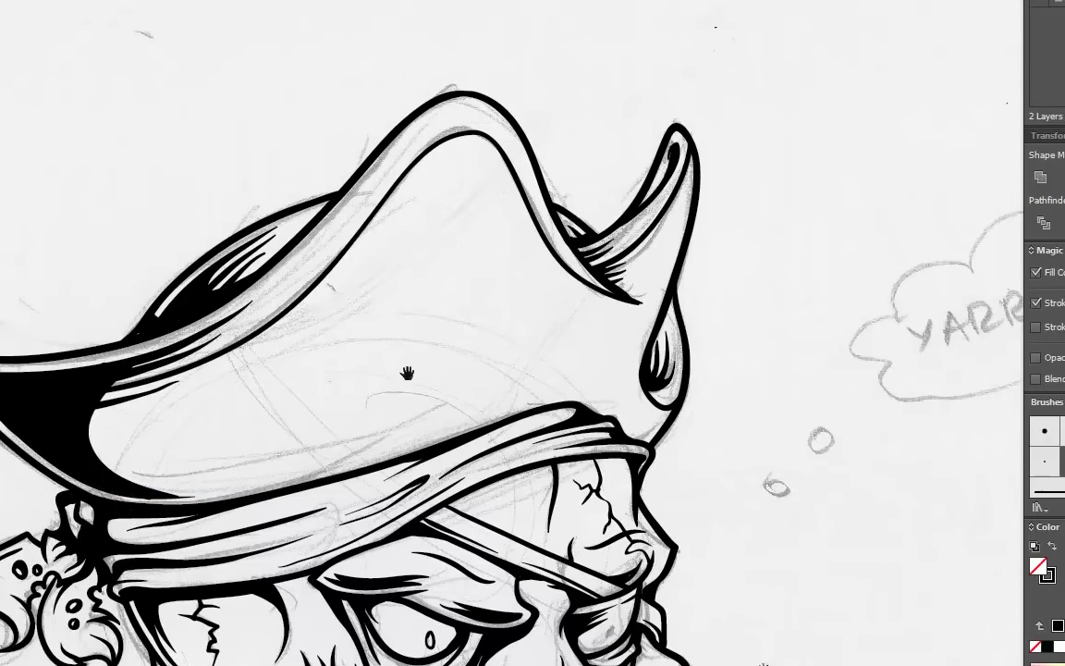
left_click_drag(335, 408, 581, 389)
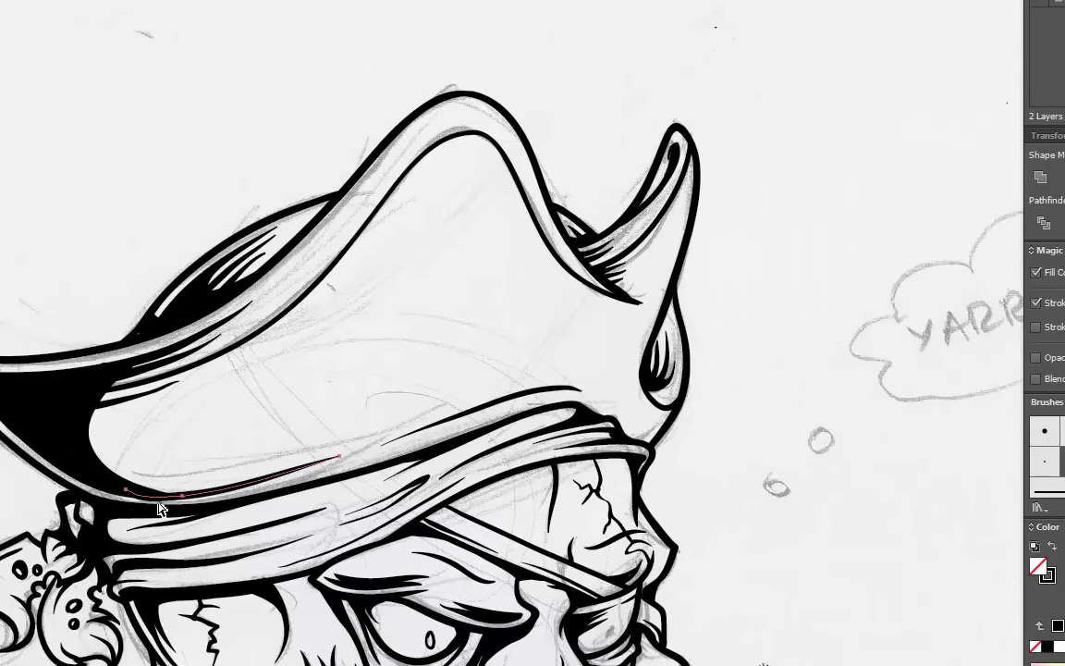
left_click_drag(159, 504, 309, 463)
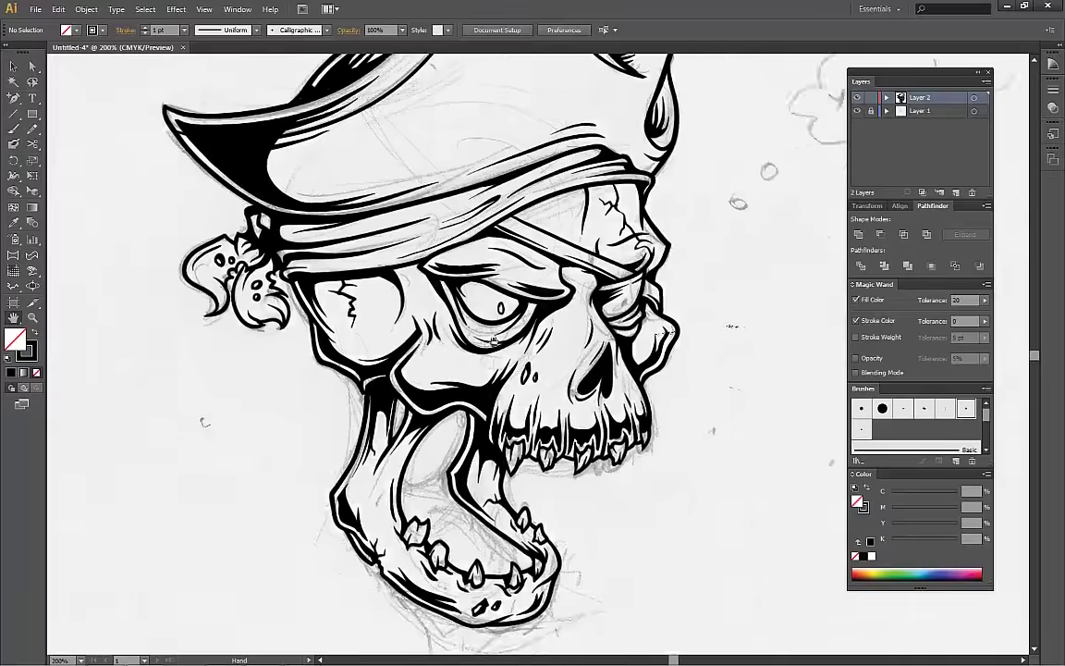
- Hide the scanned sketch layer so only the inked artwork is shown
key("ctrl+minus")
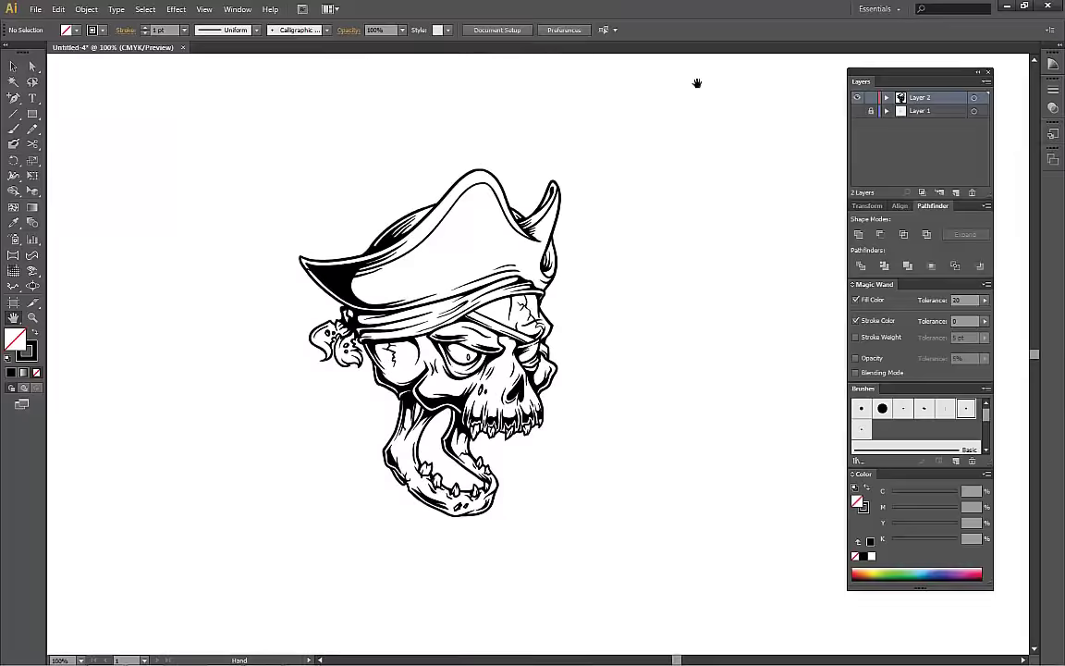
key("ctrl+equal")
key("ctrl+equal")
key("ctrl+equal")
key("ctrl+equal")
- Touch up small gaps in the skull's black shading with the Paintbrush and fill the pupil solid black
key("b")
scroll(352, 366, "right", 2)
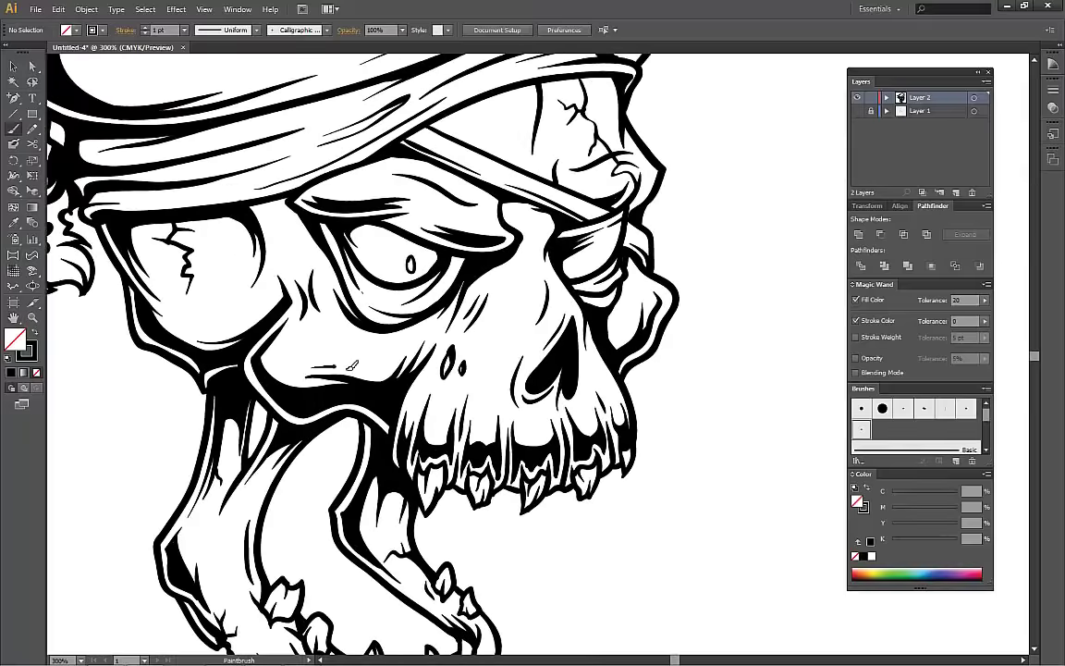
scroll(270, 347, "down", 5)
scroll(335, 226, "left", 2)
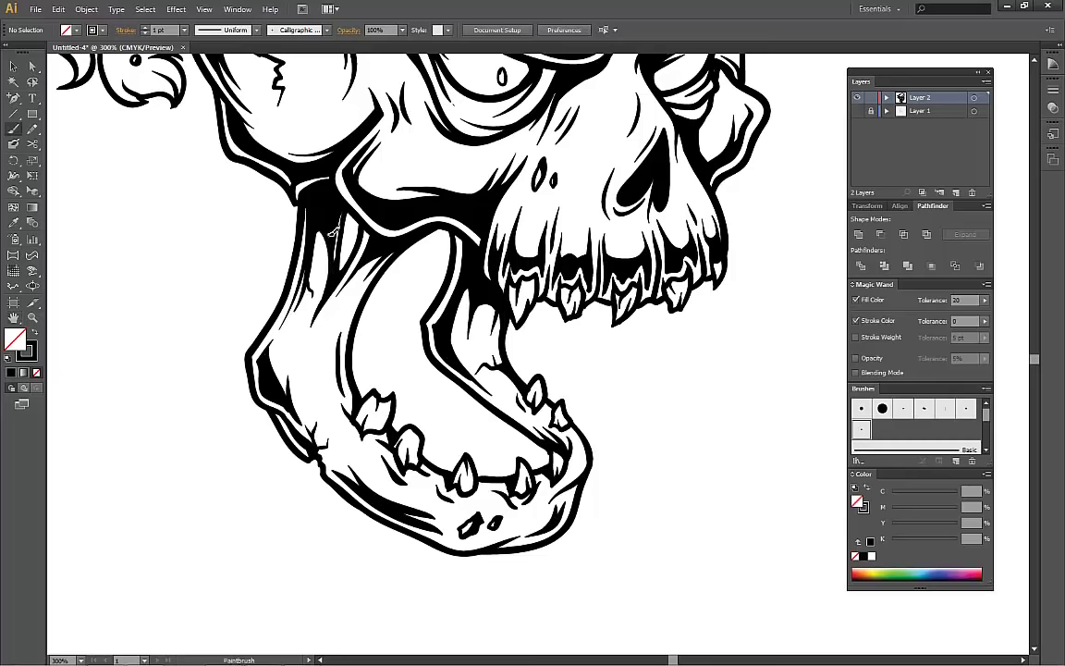
scroll(338, 257, "right", 3)
scroll(351, 248, "down", 1)
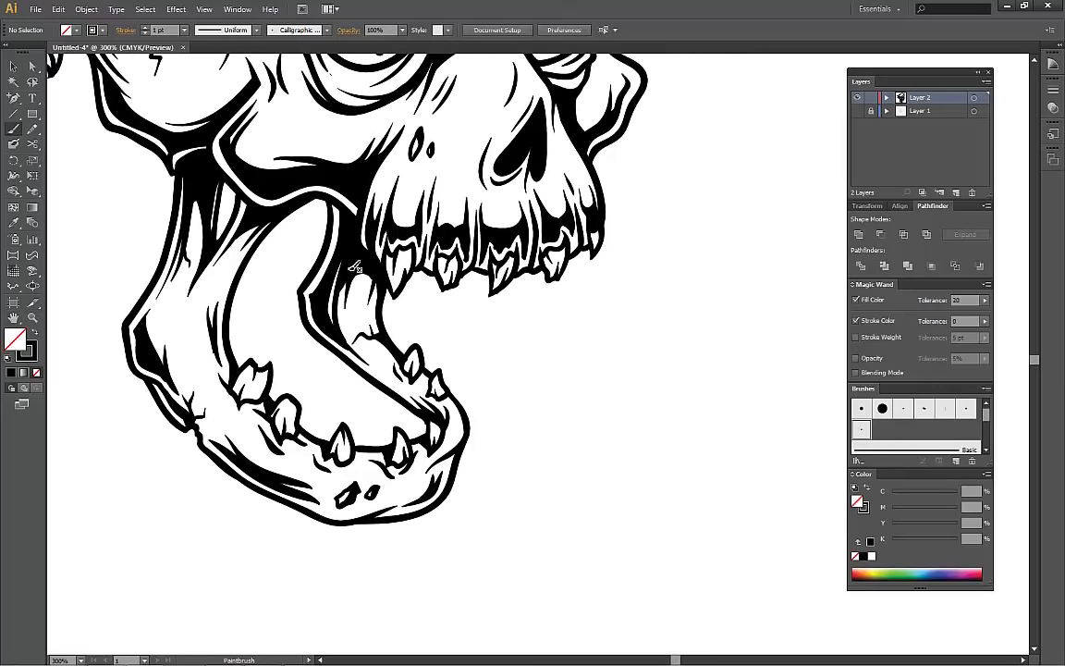
scroll(366, 236, "right", 1)
scroll(366, 236, "up", 6)
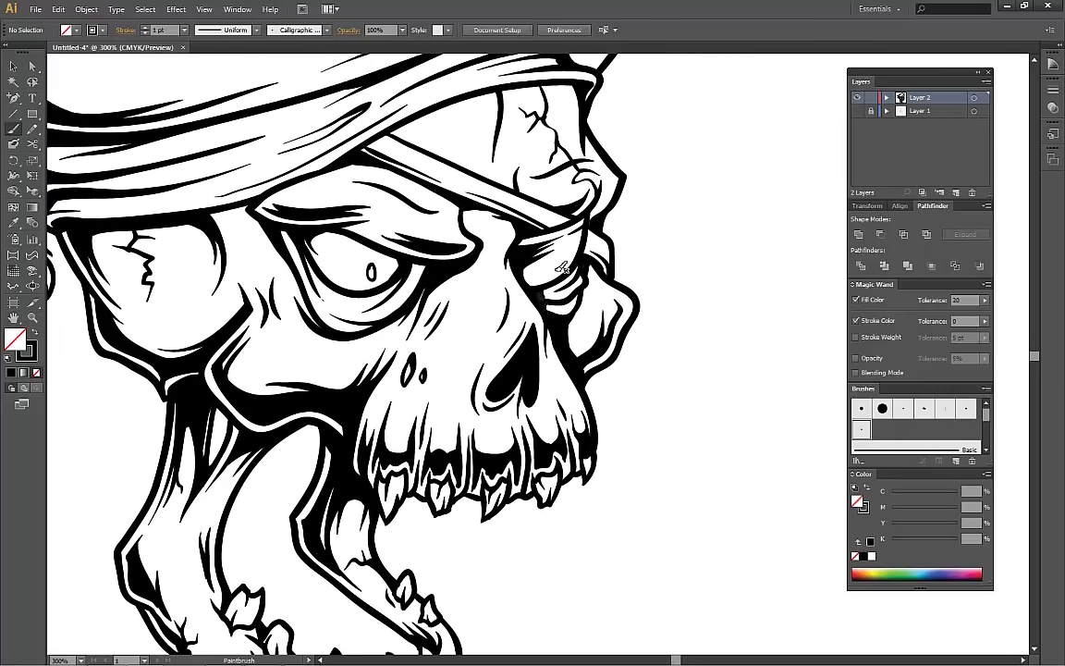
scroll(545, 290, "left", 3)
scroll(546, 290, "up", 1)
scroll(420, 303, "left", 3)
scroll(420, 302, "up", 1)
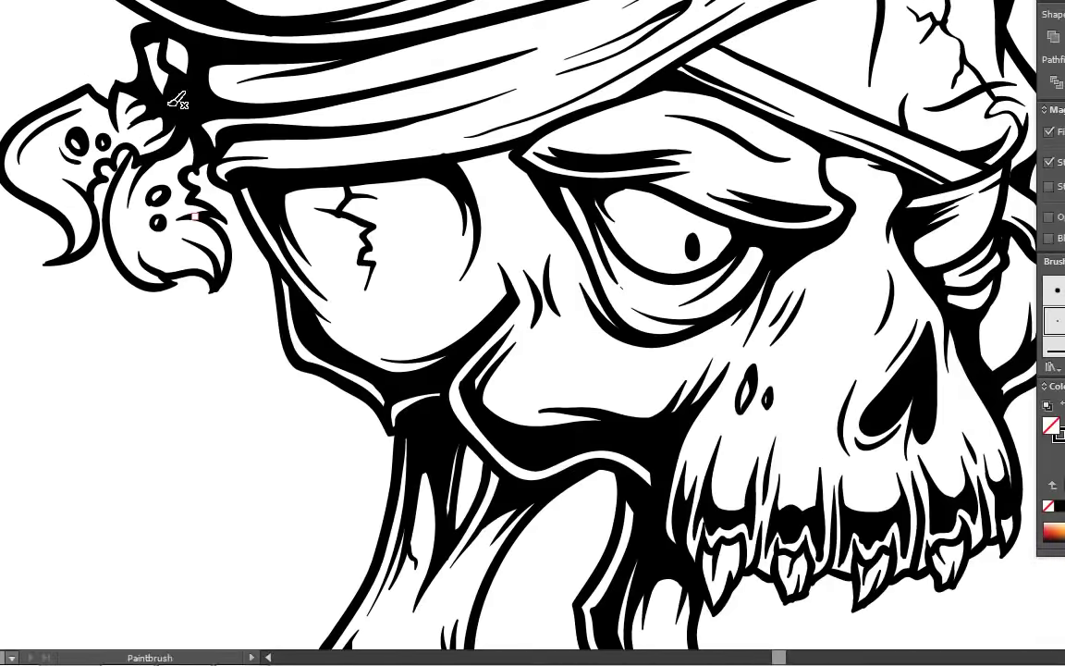
- Select all the line art and convert its brush strokes to filled shapes with Expand Appearance and Expand
key("space")
scroll(370, 277, "right", 5)
scroll(555, 259, "down", 3)
left_click_drag(602, 233, 649, 288)
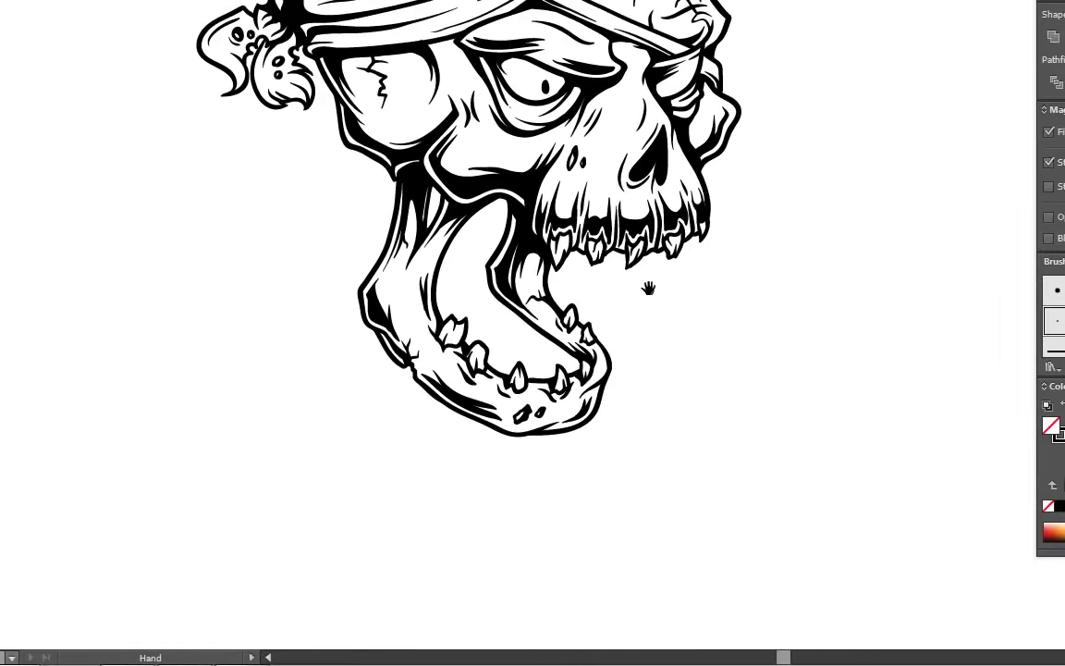
scroll(533, 277, "up", 2)
scroll(533, 278, "down", 2)
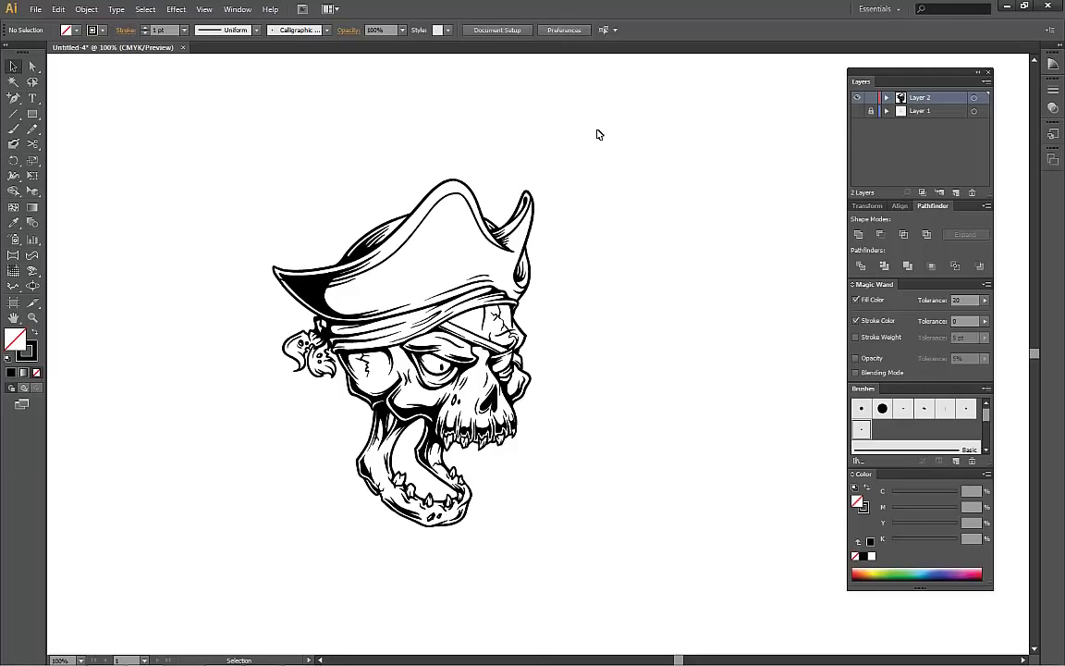
left_click_drag(598, 134, 224, 567)
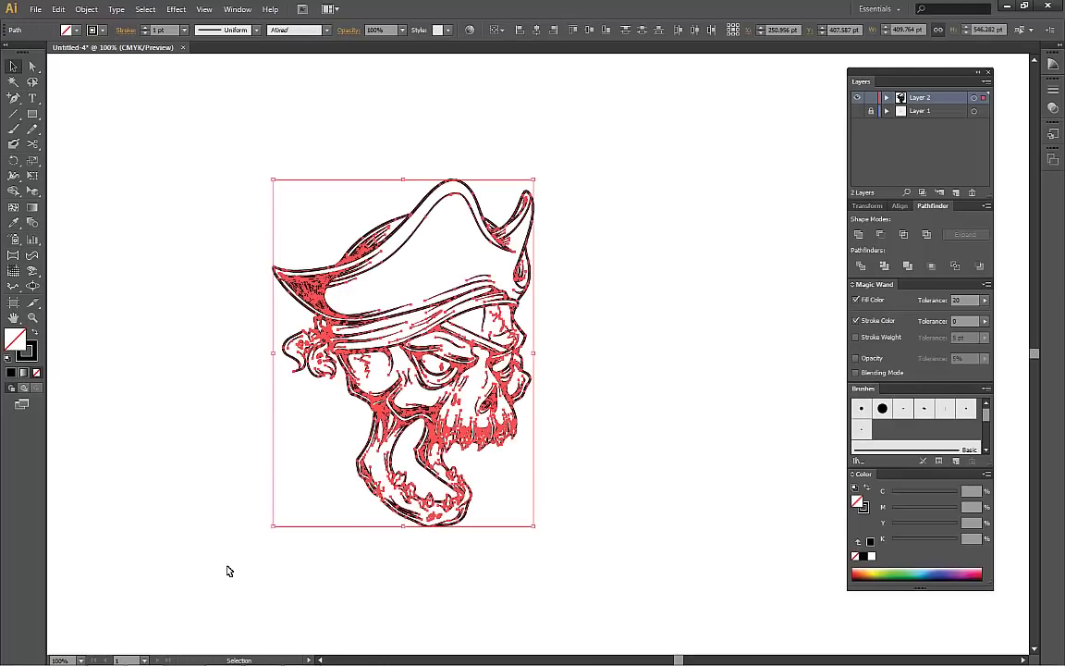
left_click(85, 9)
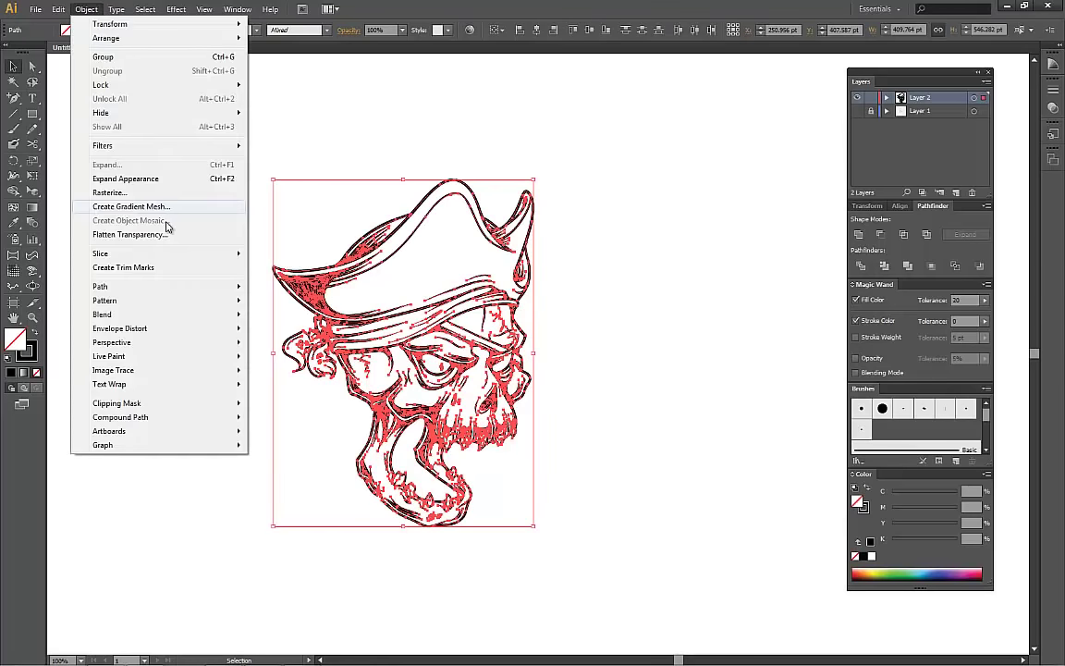
left_click(143, 180)
left_click(87, 10)
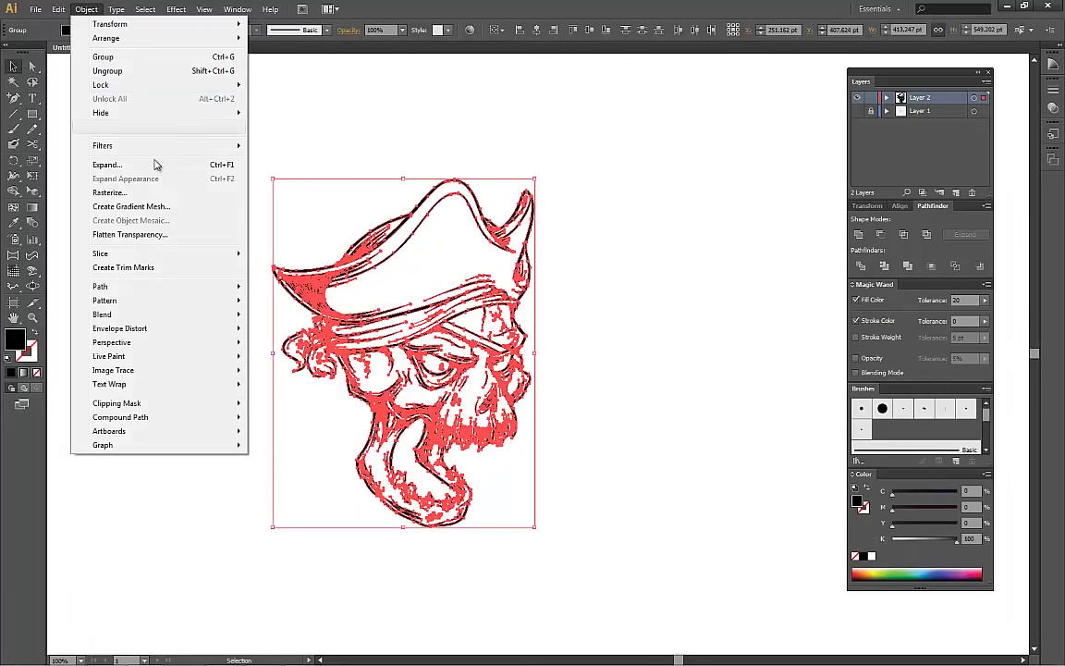
left_click(156, 167)
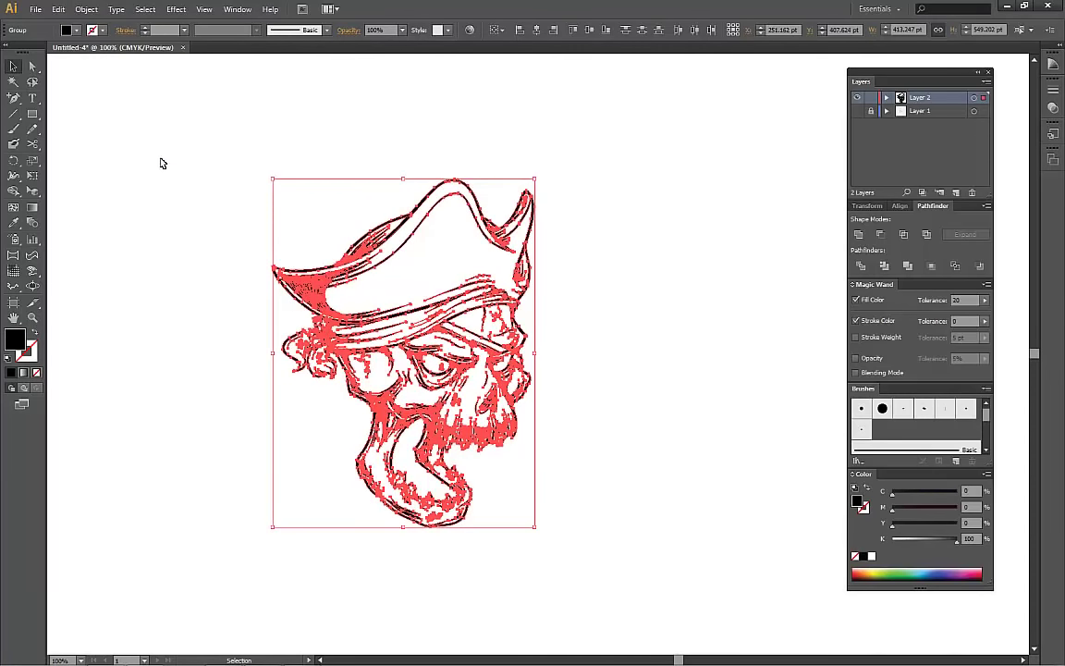
- Merge the expanded shapes with Pathfinder and clean up stray points, unpainted objects and empty text paths
left_click(910, 275)
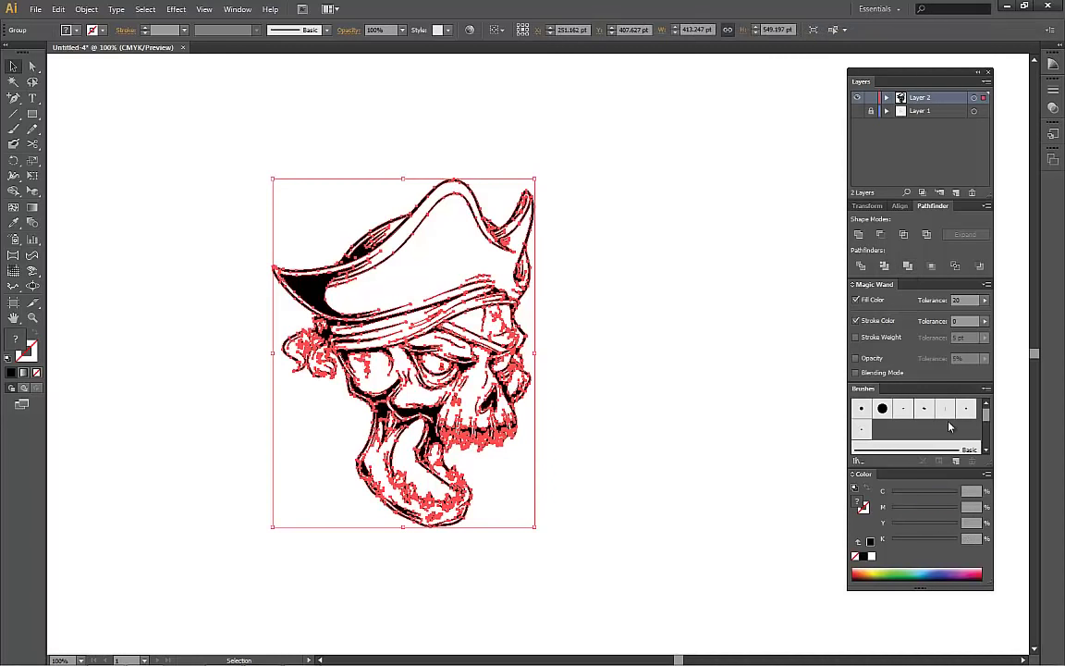
left_click(82, 9)
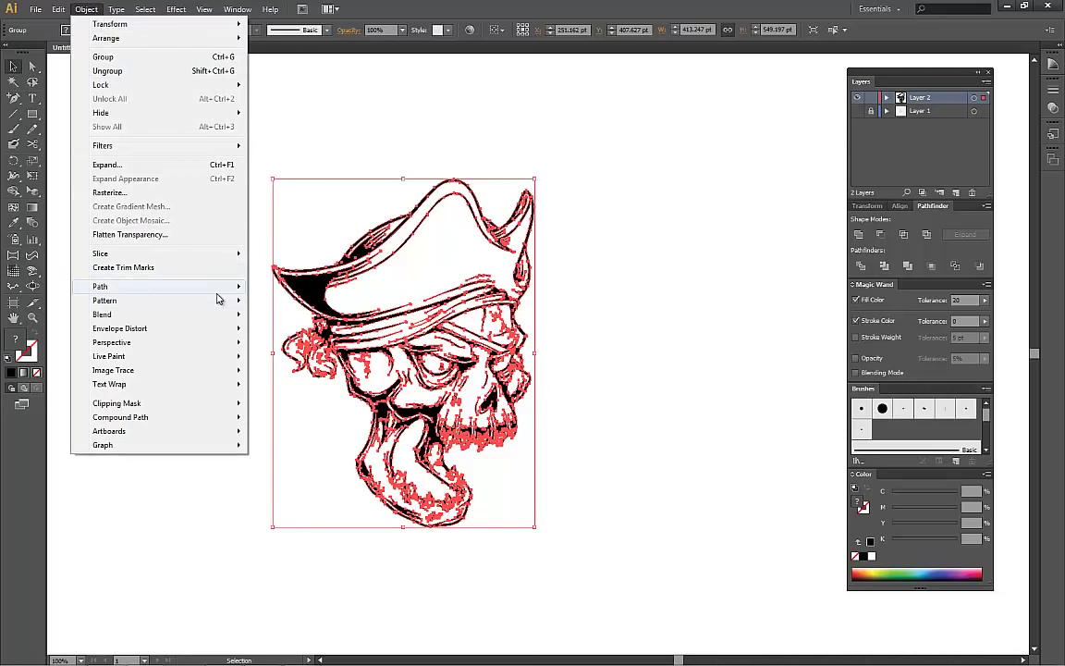
mouse_move(225, 288)
left_click(309, 433)
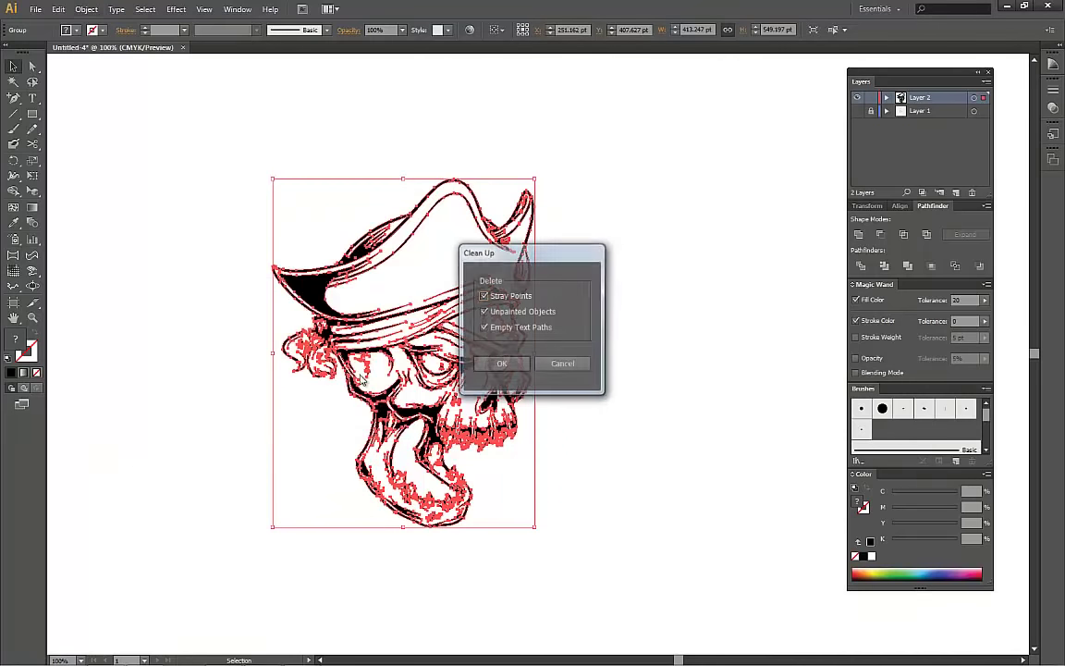
left_click(504, 363)
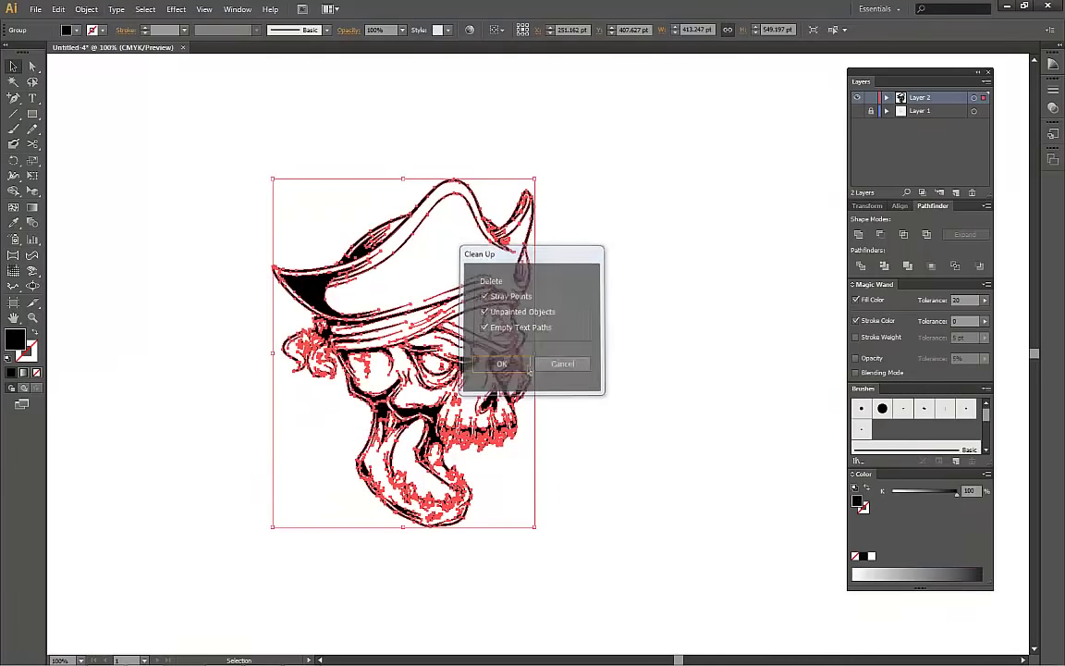
- Switch the color sliders to RGB, draw a blue 2878A3 rectangle about 607 by 625 pt around the skull and send it behind the line art
left_click(985, 475)
left_click(944, 510)
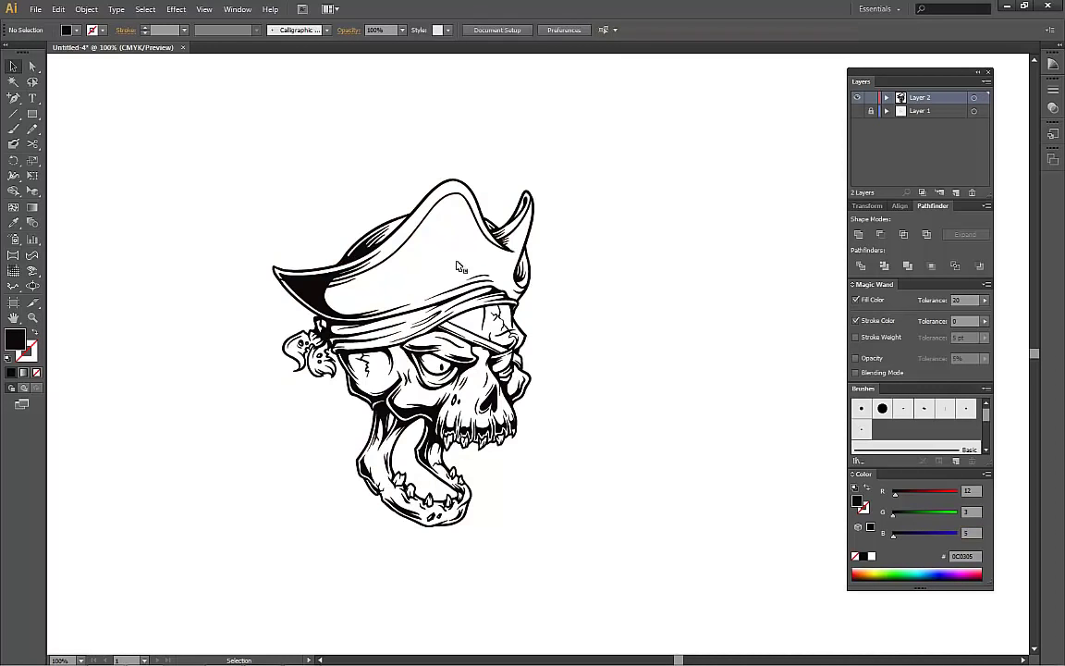
key("m")
double_click(16, 340)
left_click(894, 331)
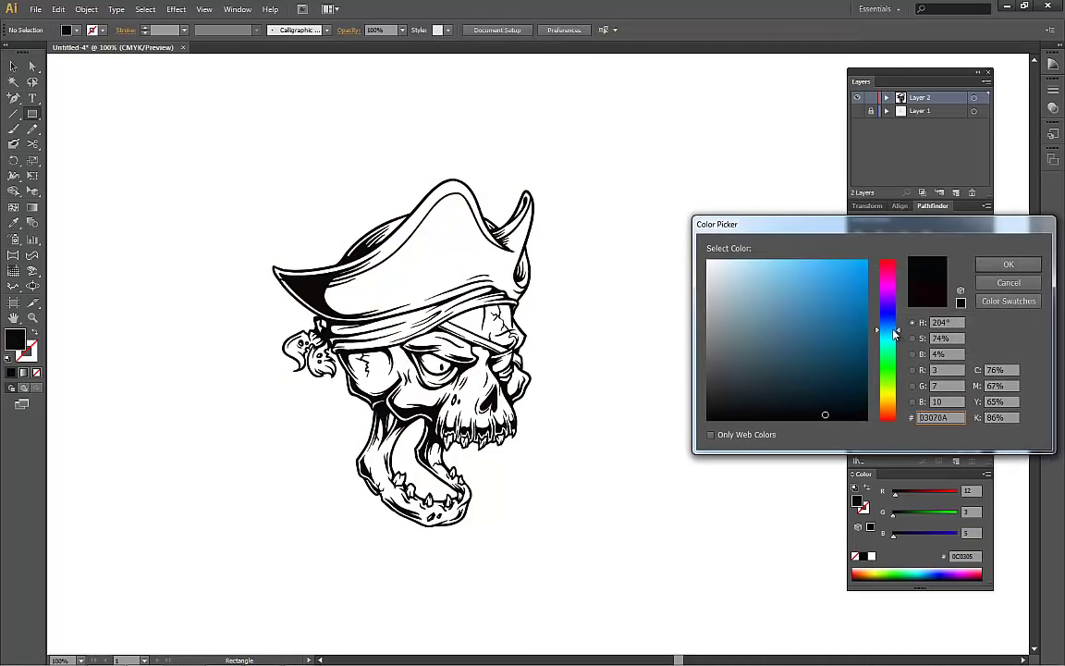
left_click(827, 318)
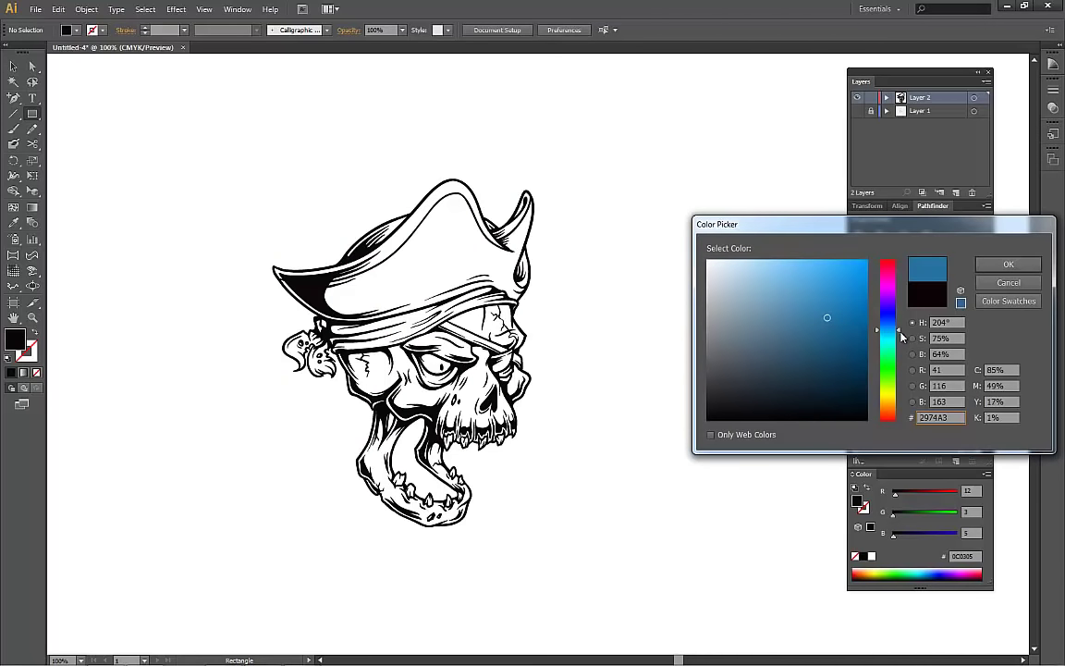
left_click_drag(902, 332, 900, 333)
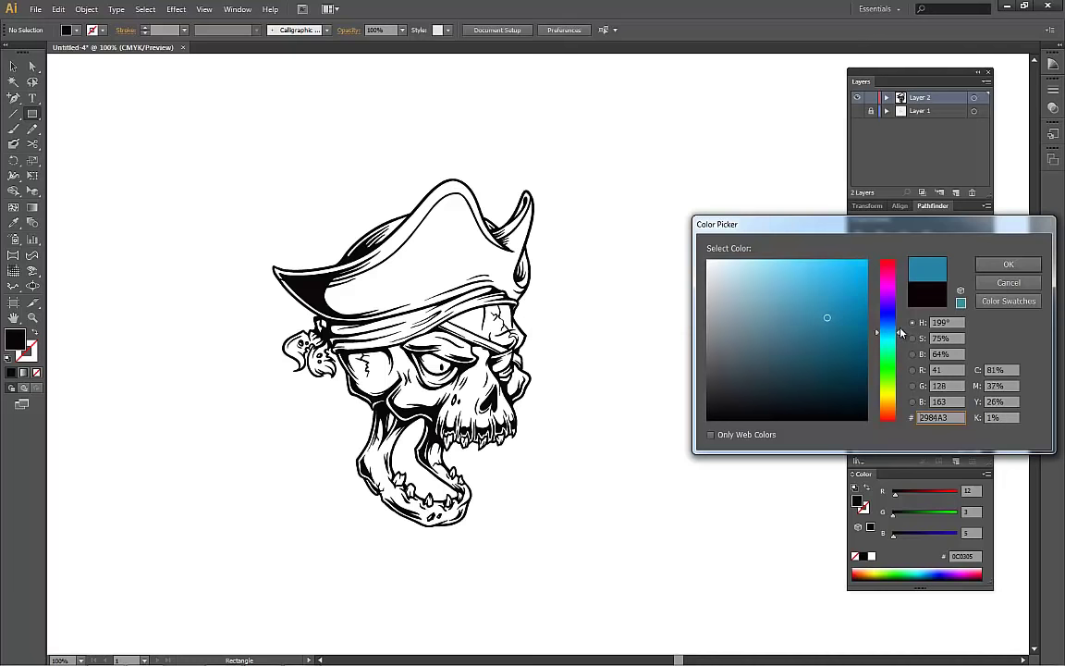
key("Return")
left_click_drag(228, 170, 612, 565)
key("ctrl+shift+bracketleft")
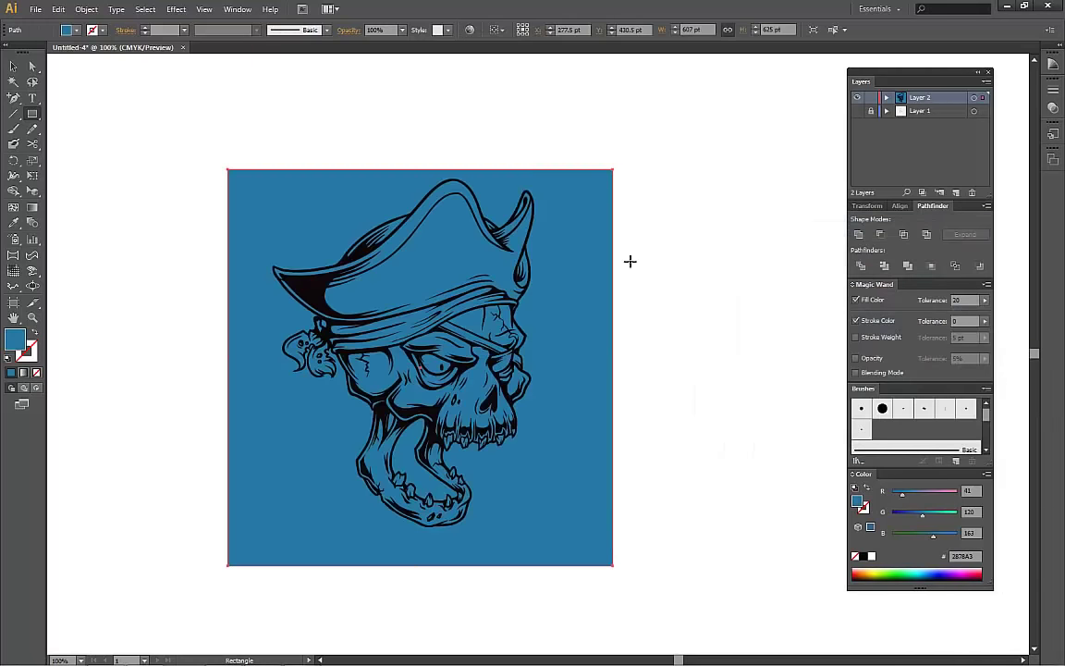
- Change the background rectangle's fill to the more teal blue 2884A0
key("v")
double_click(15, 340)
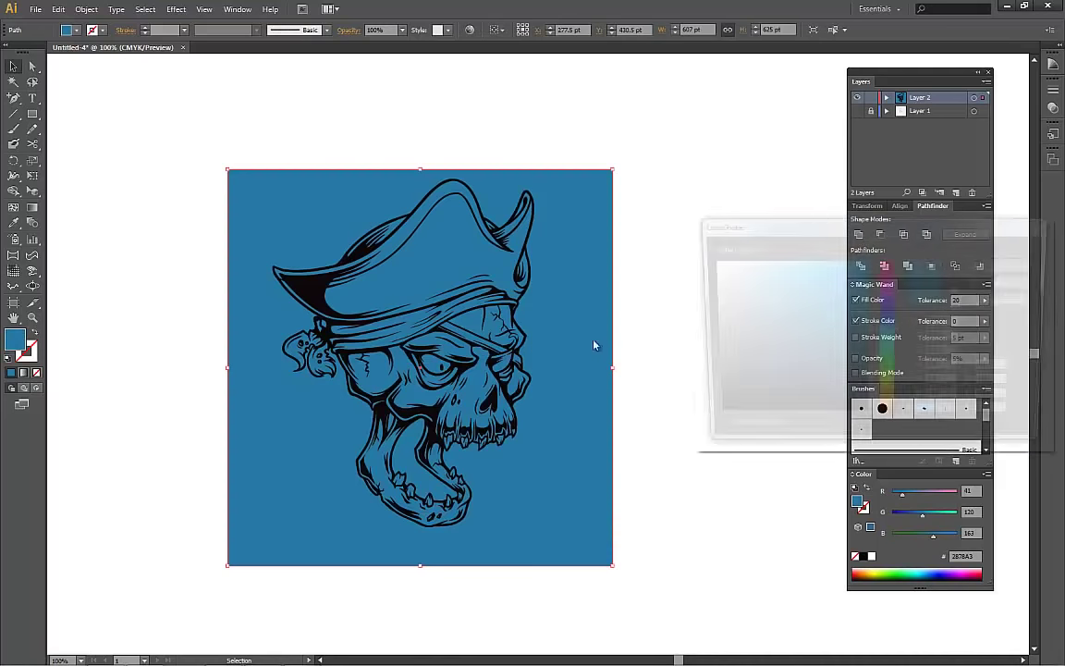
left_click_drag(900, 332, 900, 335)
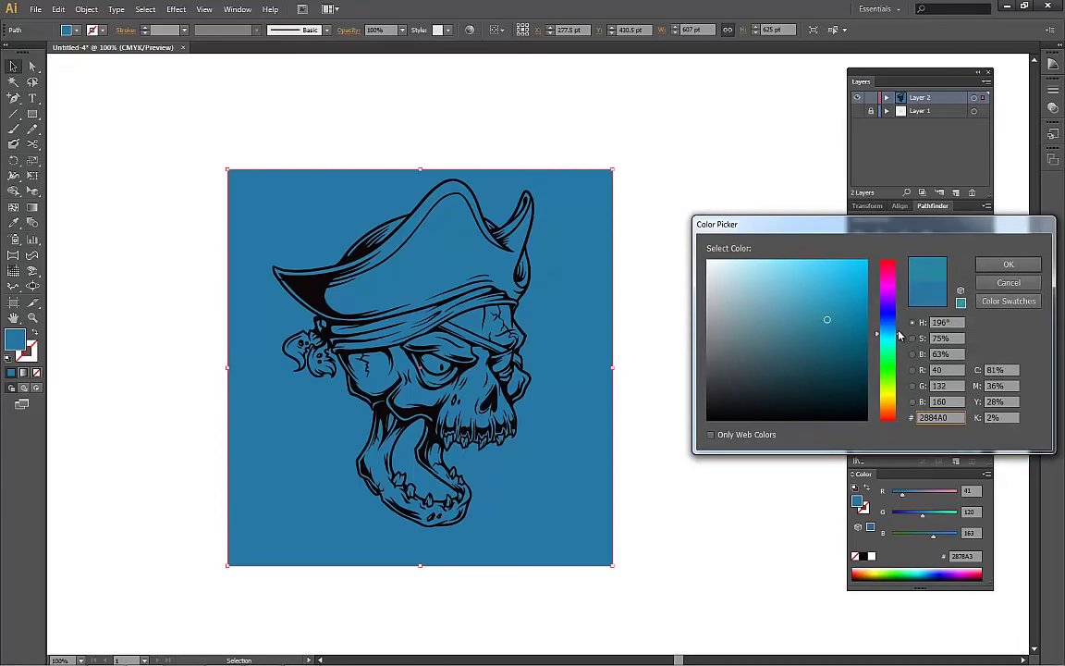
left_click(1008, 266)
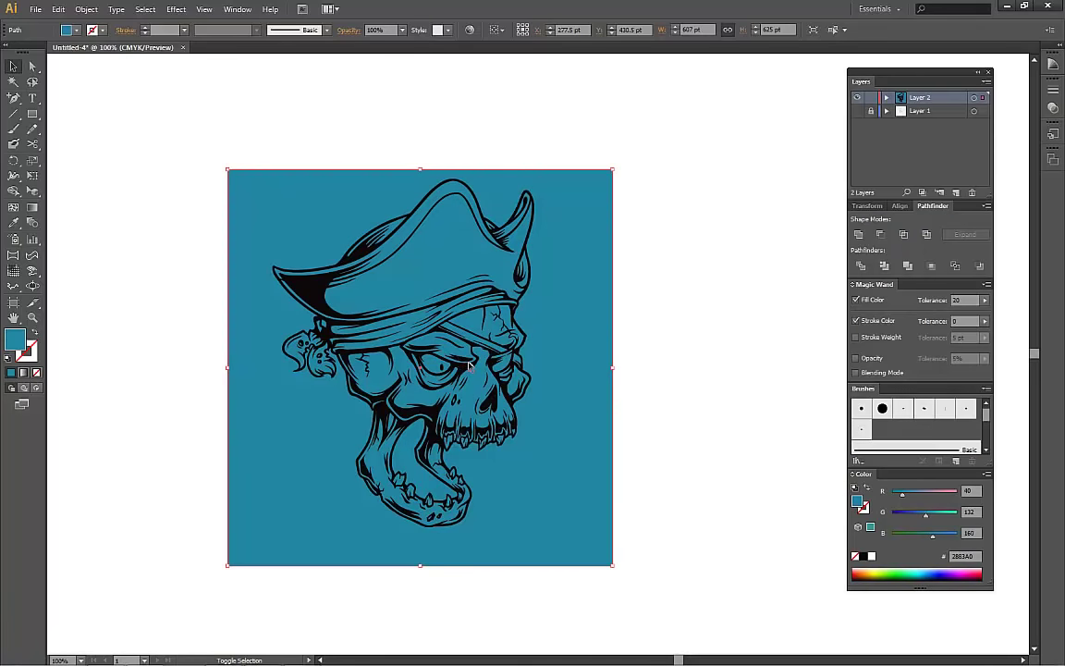
- Merge the line art and rectangle with Pathfinder and delete the blue areas outside the head and inside the open jaw
left_click(469, 366)
left_click(909, 268)
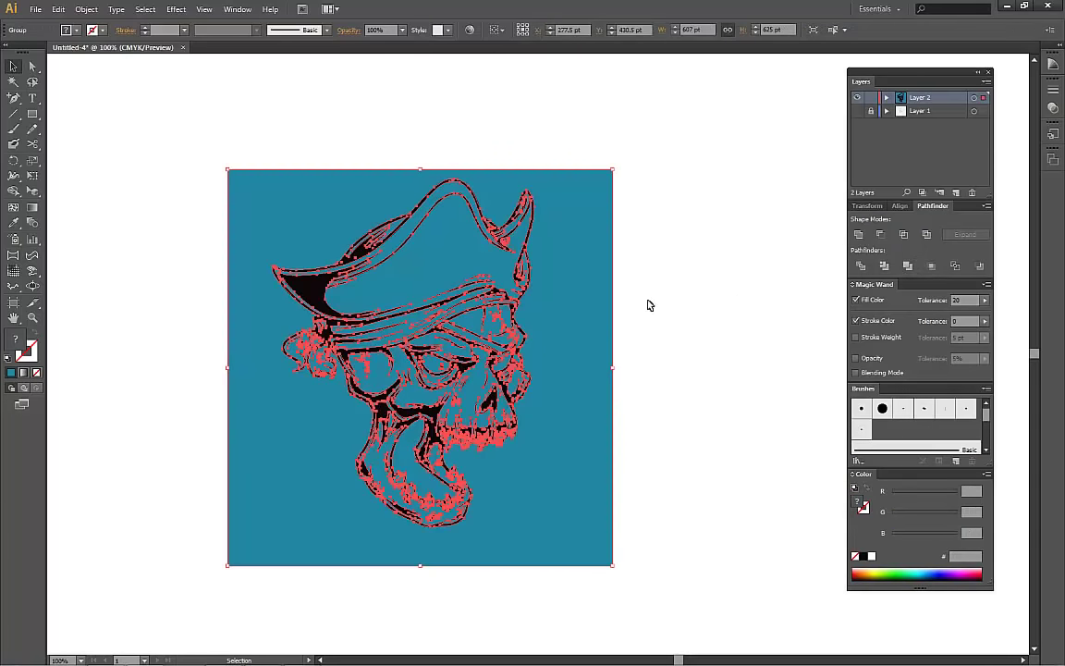
key("a")
key("Delete")
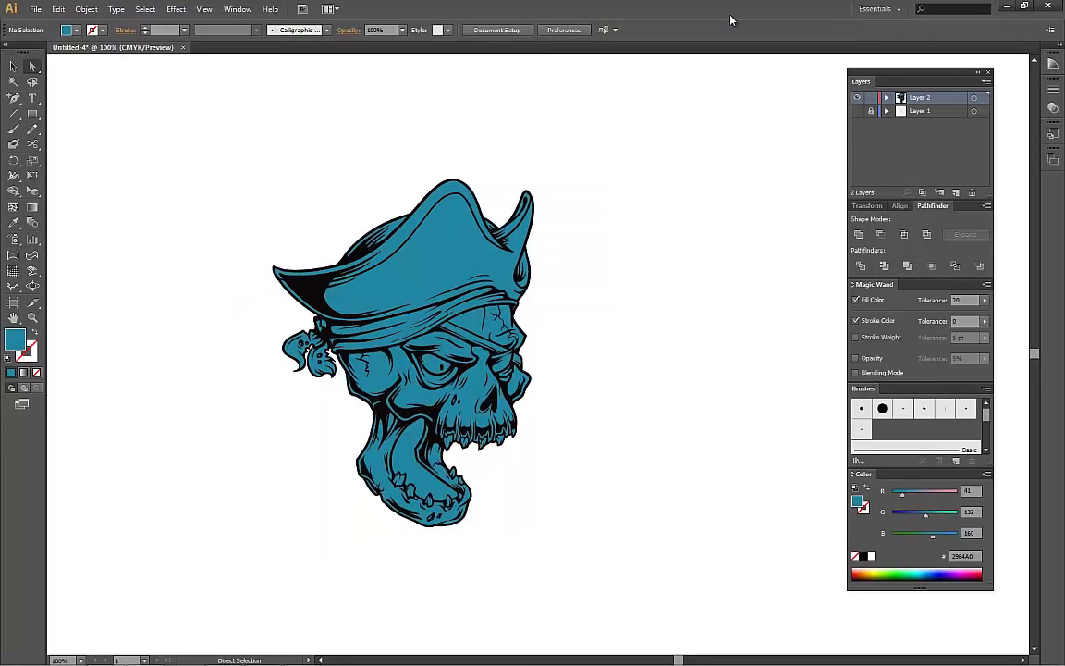
left_click(405, 439)
key("Delete")
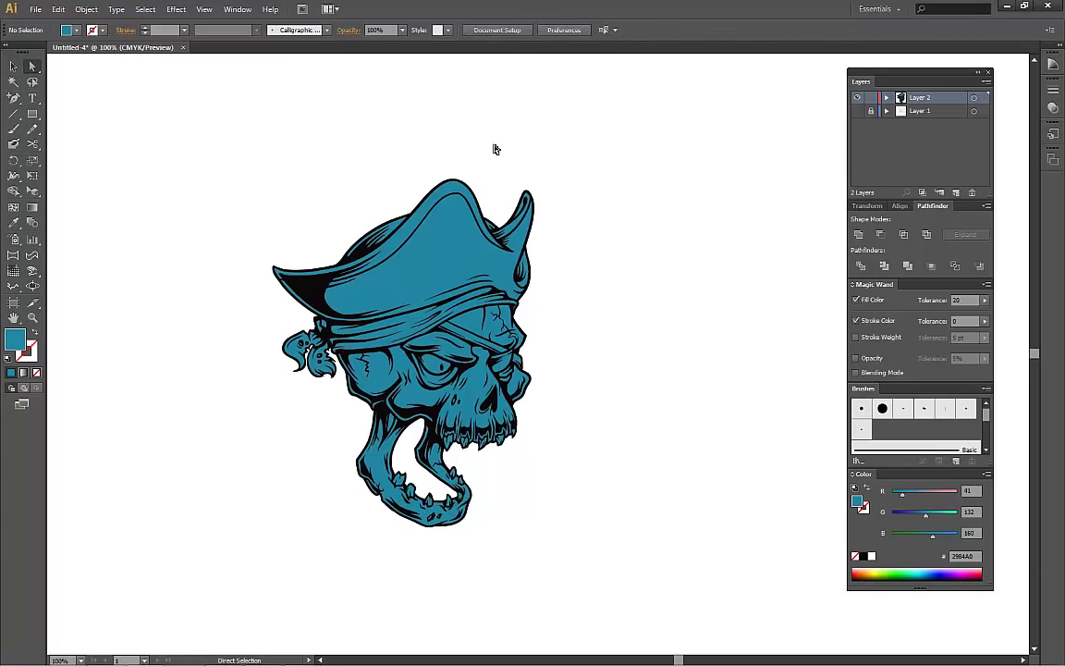
- Isolate the merged artwork, select all black shapes with the Magic Wand and group them
key("y")
double_click(462, 367)
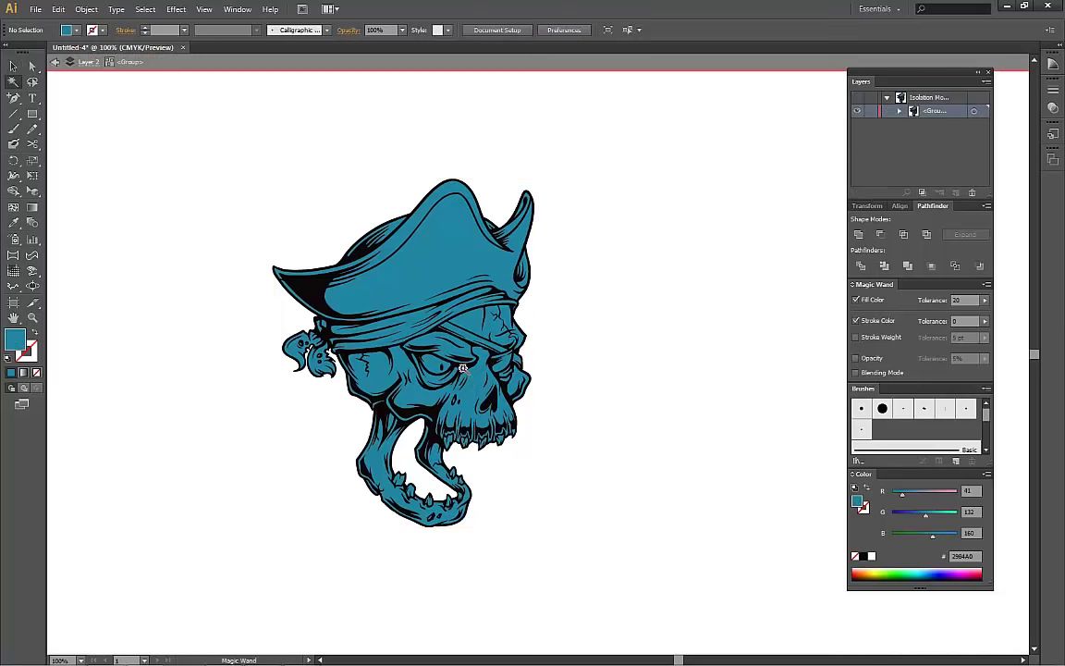
left_click(462, 368)
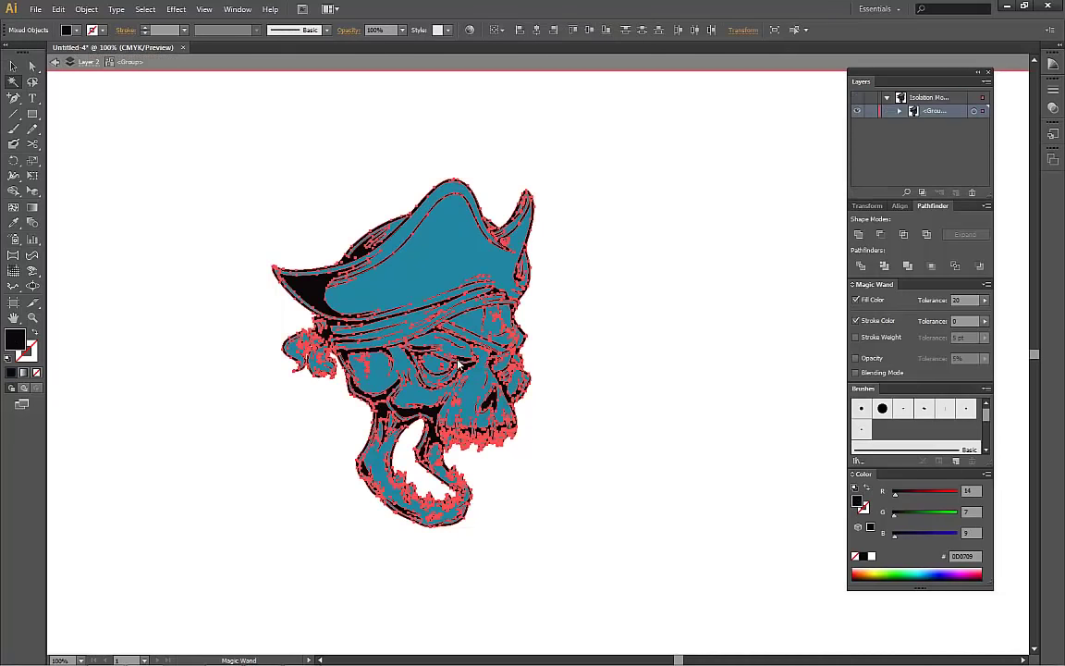
right_click(458, 361)
left_click(494, 435)
key("v")
left_click(239, 142)
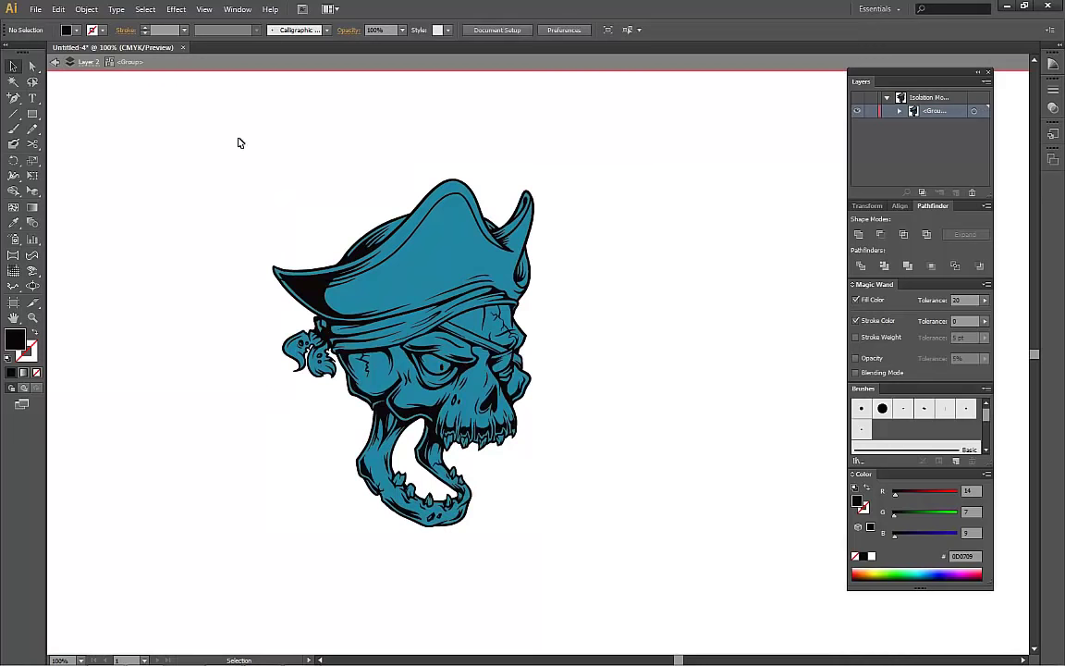
- Exit isolation mode and ungroup the merged artwork to separate the black line group from the blue shapes
double_click(171, 141)
left_click(431, 301)
right_click(479, 334)
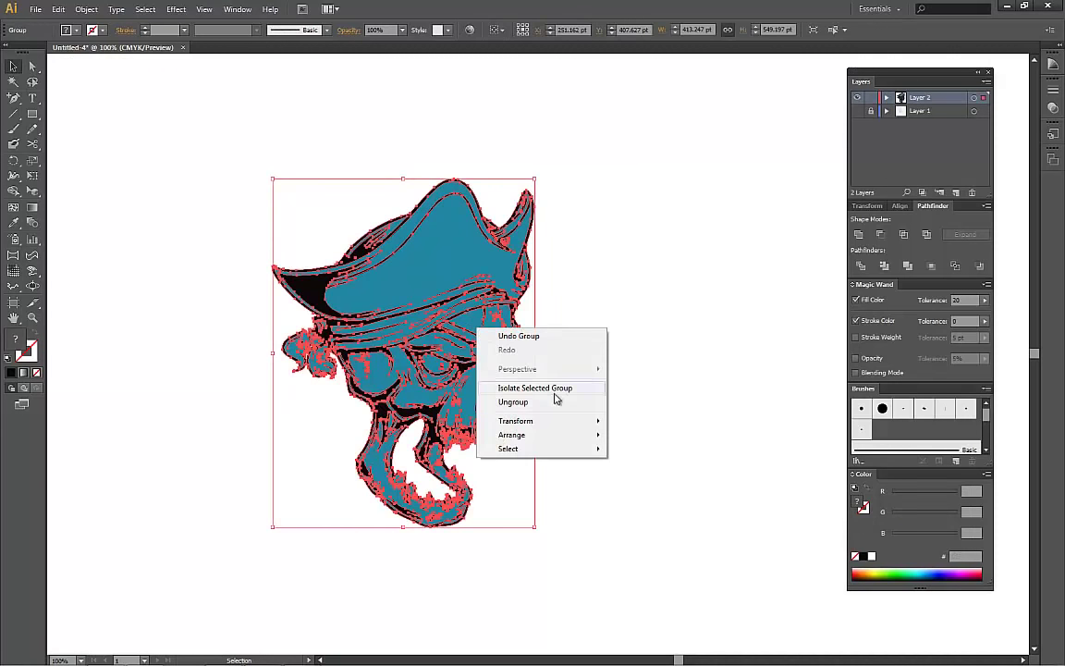
left_click(546, 403)
left_click(586, 369)
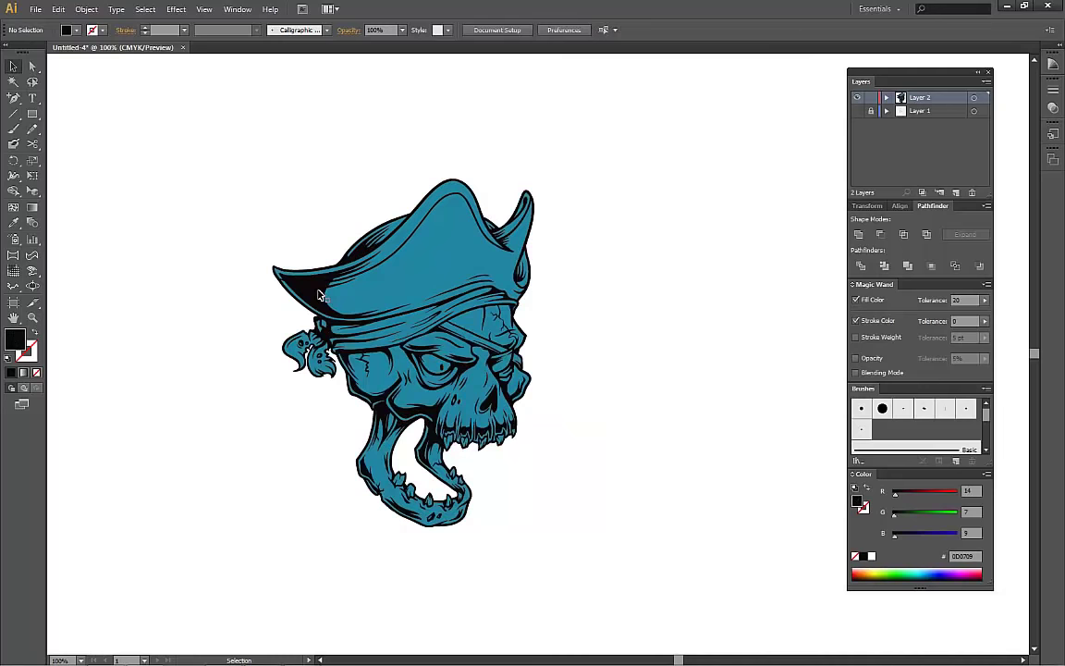
- Move the black line art group onto a new layer above the blue shapes and lock that layer
left_click(358, 291)
left_click(957, 193)
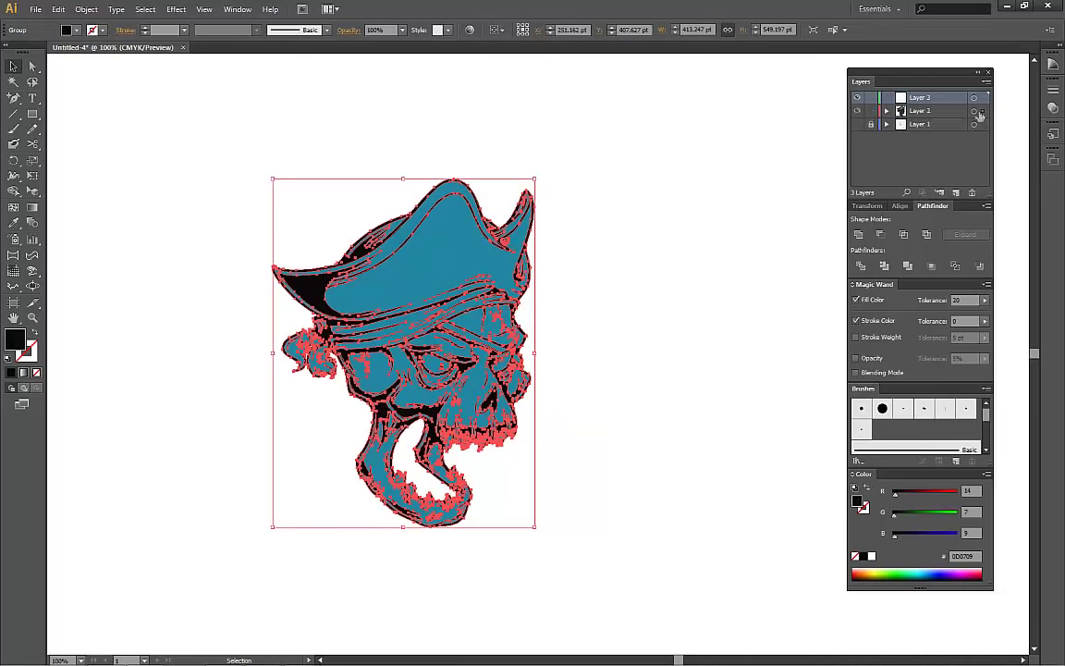
left_click_drag(980, 102, 983, 98)
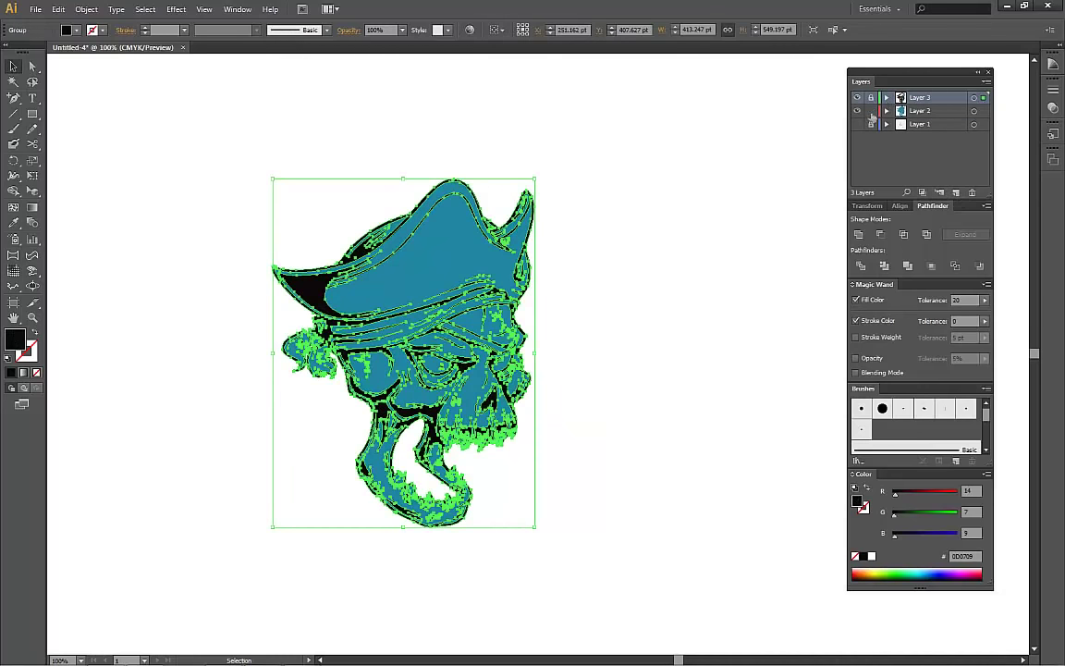
left_click(872, 113)
- Delete the small blue piece in the narrow gap between the jaw bones below the cheek
key("a")
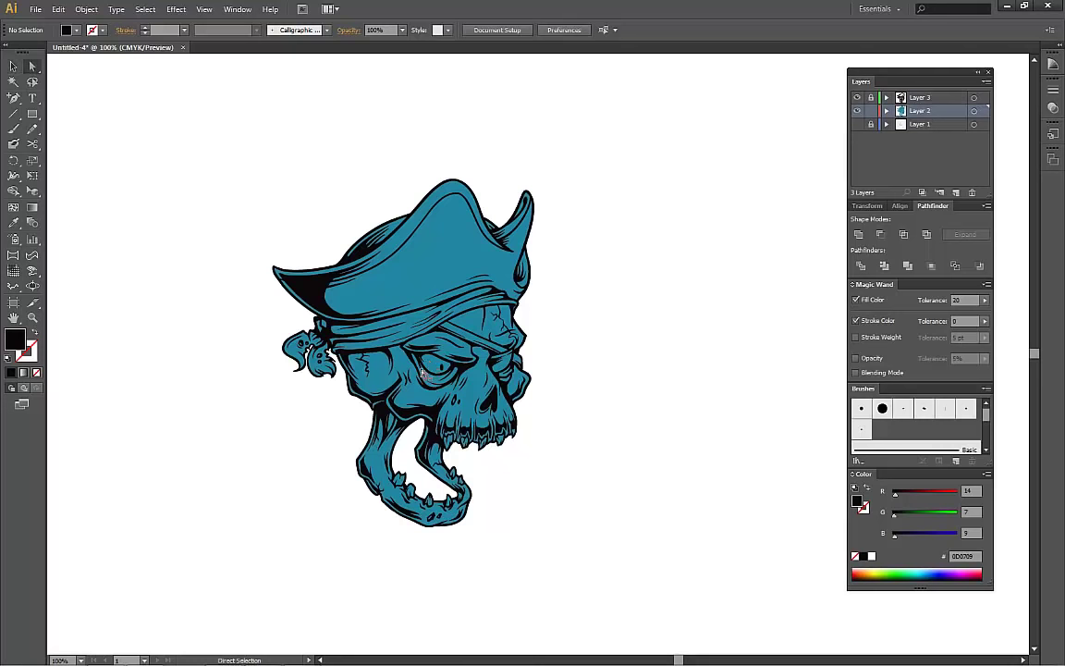
left_click(392, 425)
key("ctrl+shift+a")
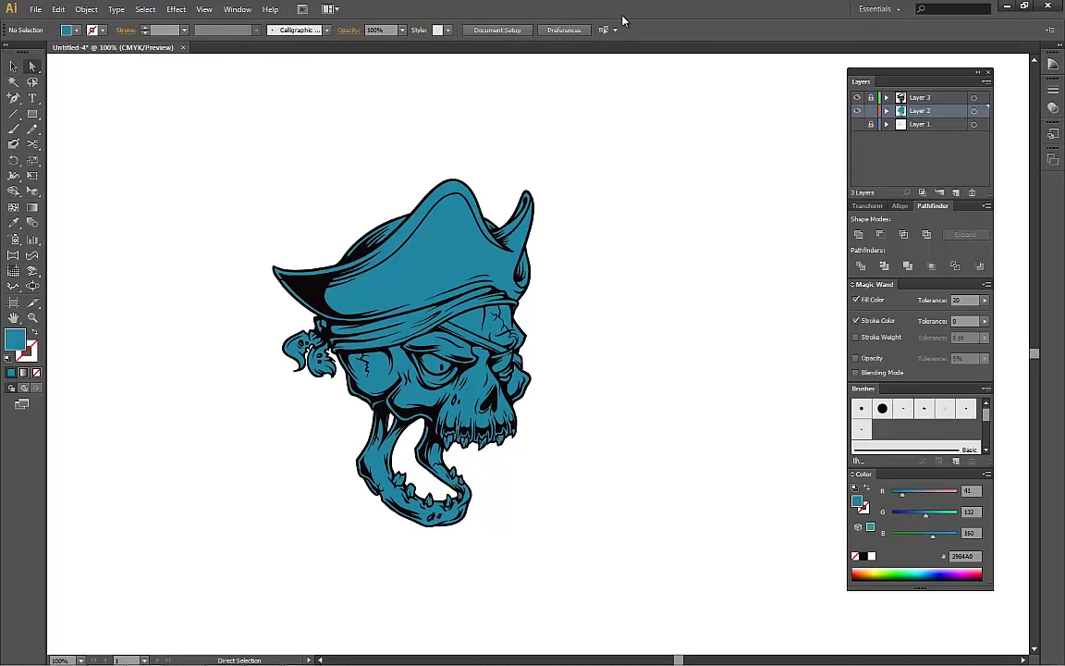
- Remove the blue fill from the four small round holes in the bandanna's hanging tails
key("ctrl+equal")
left_click_drag(417, 309, 670, 305)
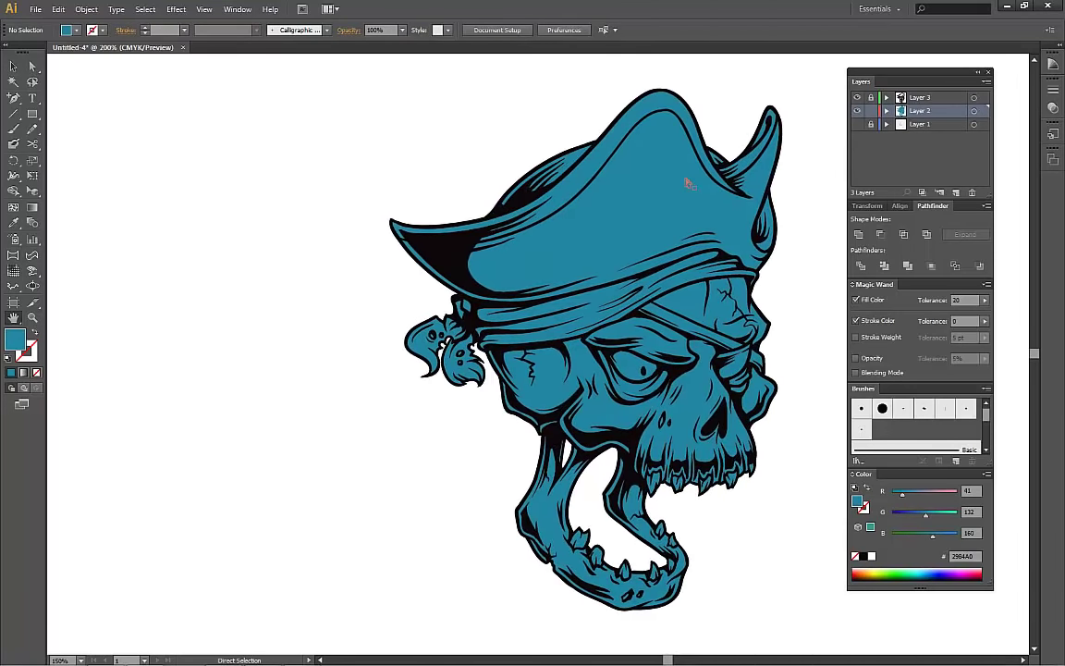
key("ctrl+equal")
key("ctrl+equal")
key("ctrl+equal")
left_click(255, 306)
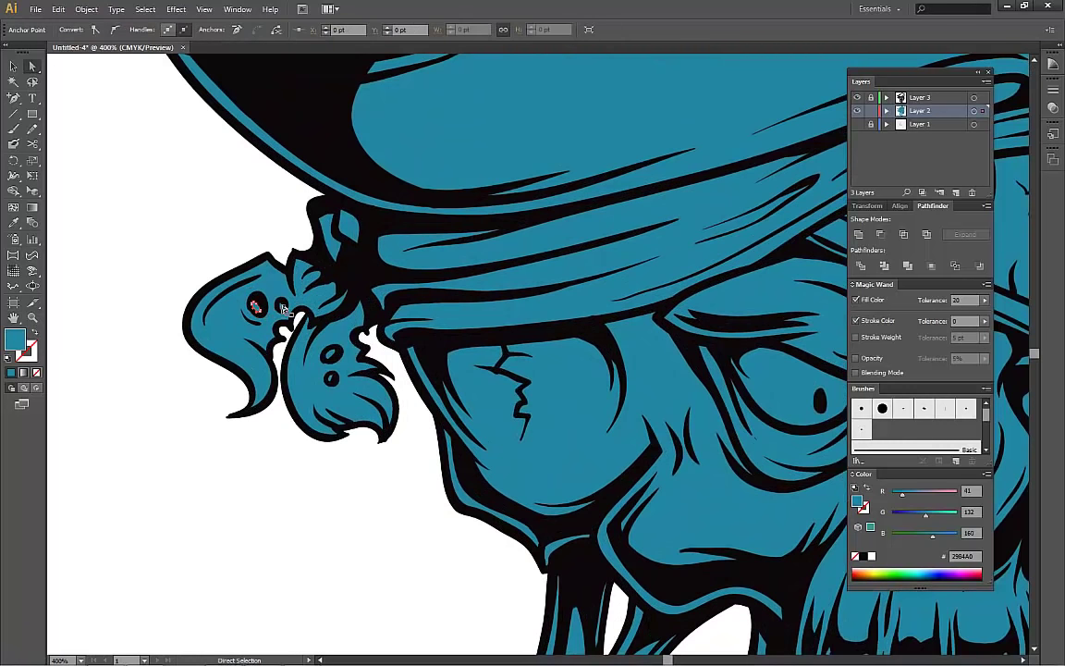
left_click(280, 305, "shift")
left_click(330, 355, "shift")
left_click(331, 380, "shift")
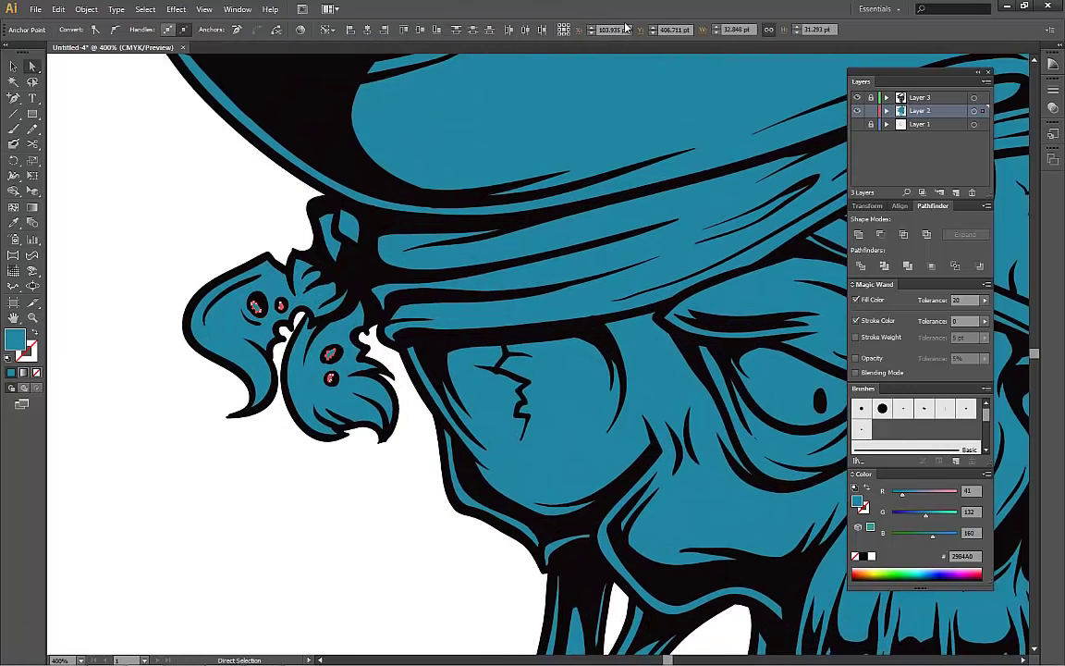
key("ctrl+shift+a")
- Select the open eye and all the upper and lower teeth and fill them with yellow D3DD19
key("ctrl+minus")
key("ctrl+minus")
key("ctrl+minus")
key("ctrl+minus")
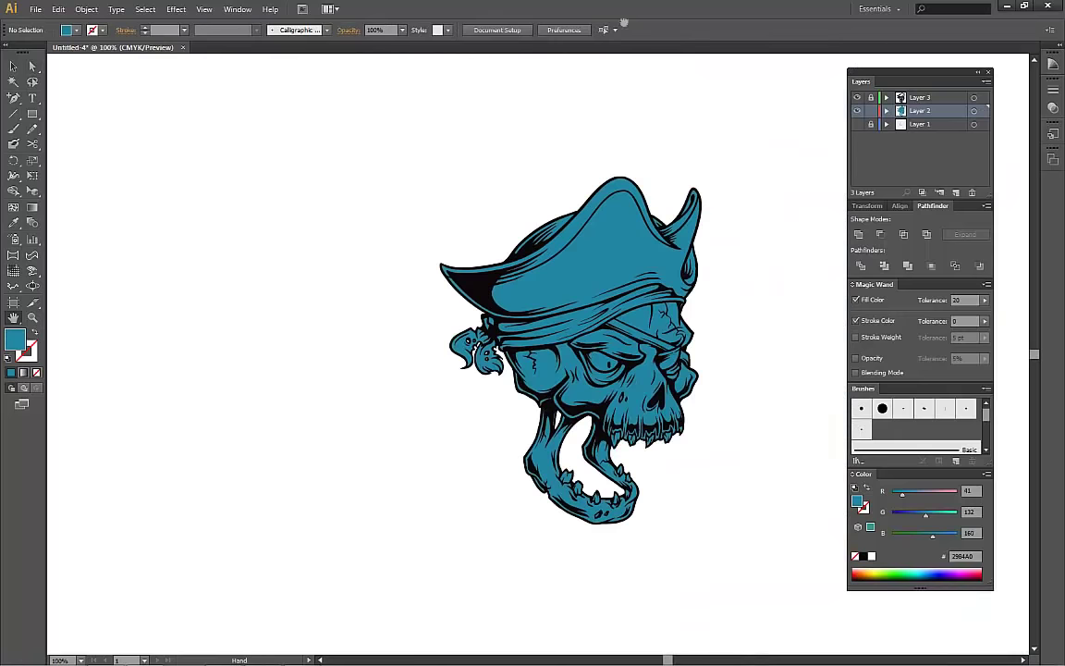
key("ctrl+equal")
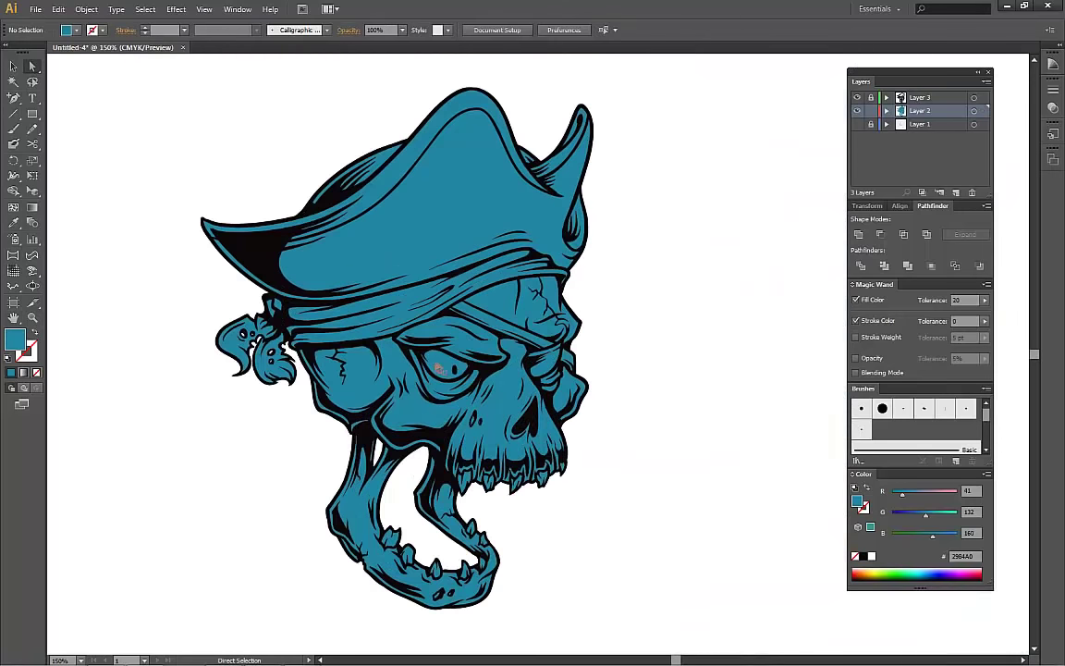
left_click(439, 368)
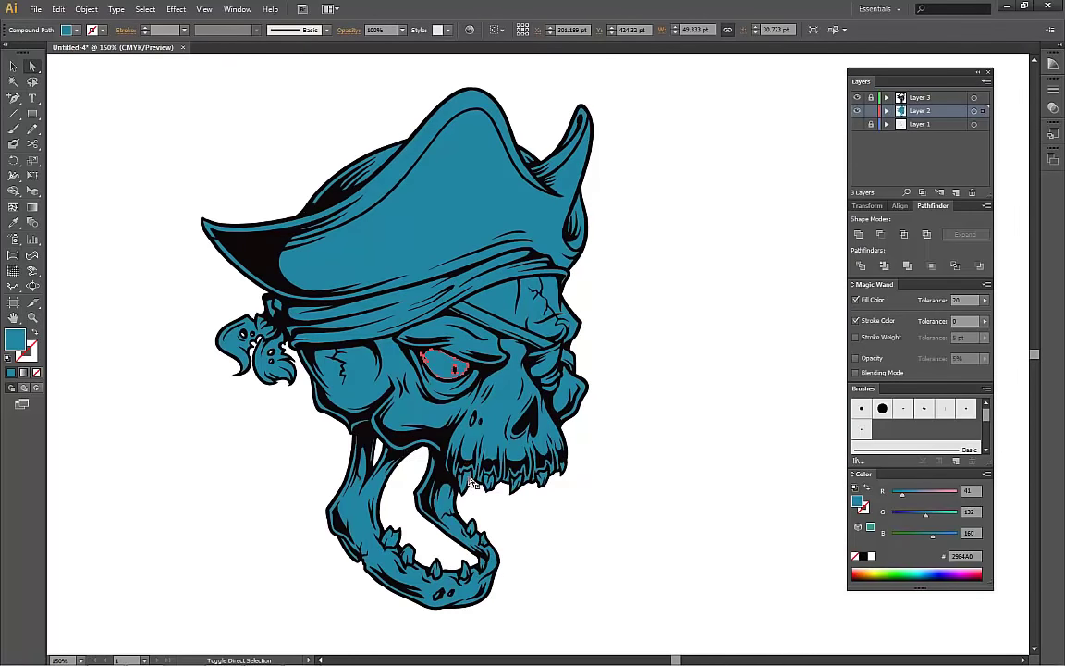
left_click_drag(450, 433, 522, 490)
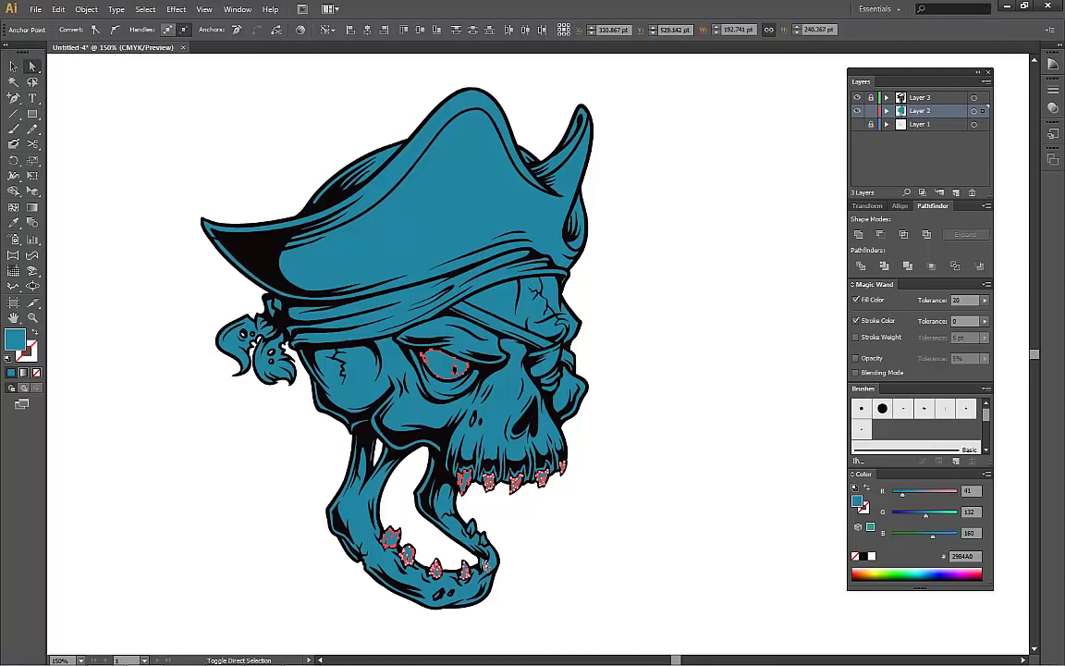
double_click(14, 339)
left_click_drag(893, 420, 890, 397)
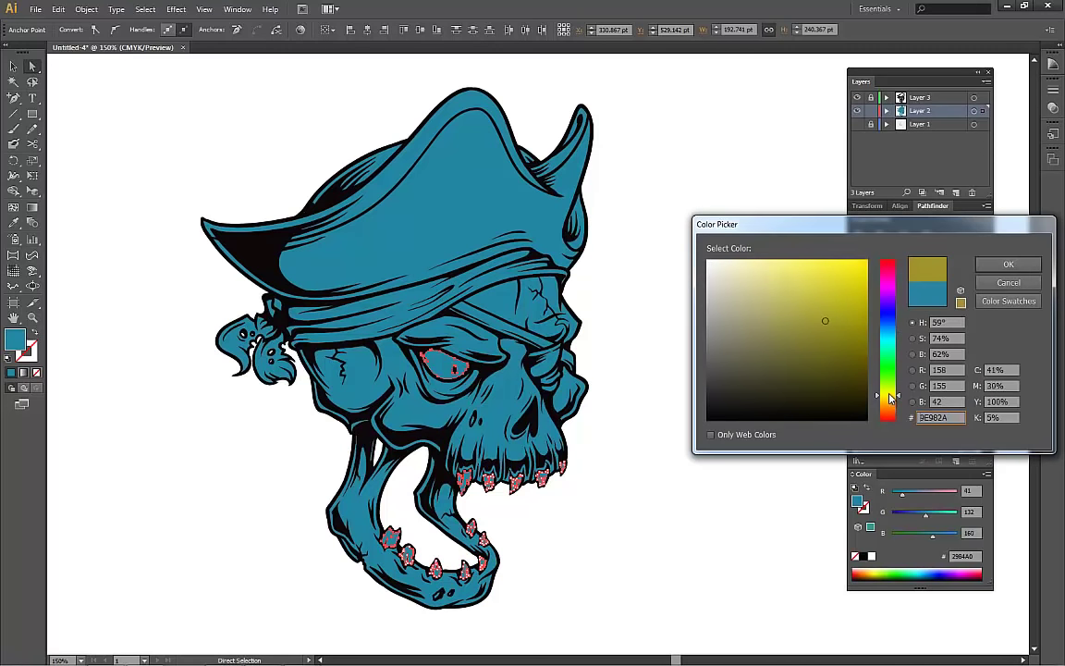
left_click_drag(825, 321, 849, 280)
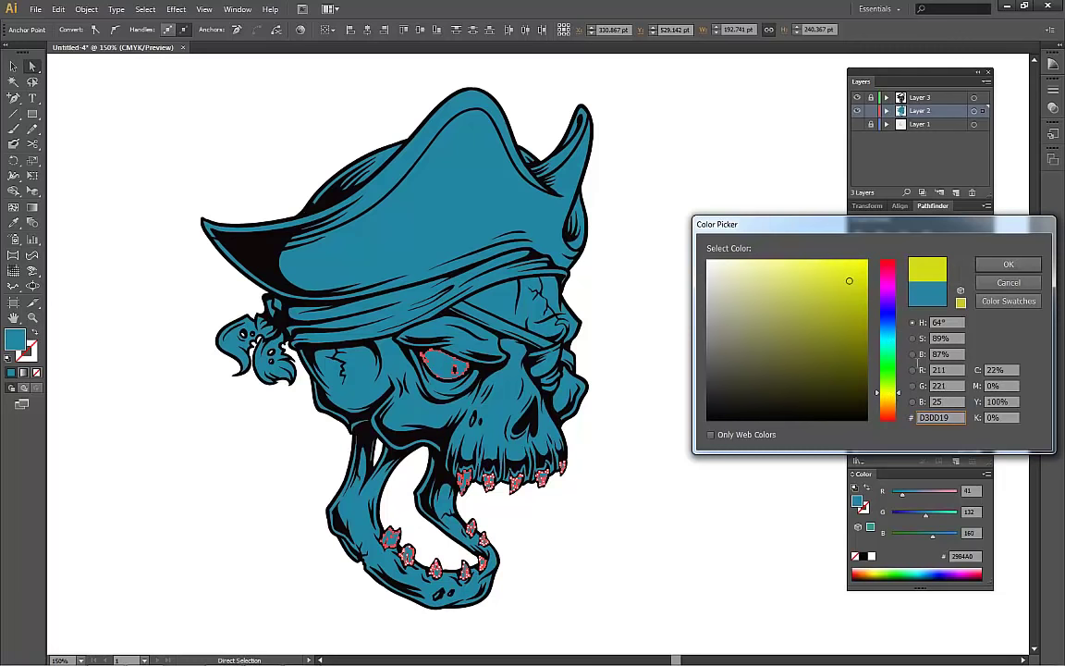
left_click(1006, 265)
key("ctrl+shift+a")
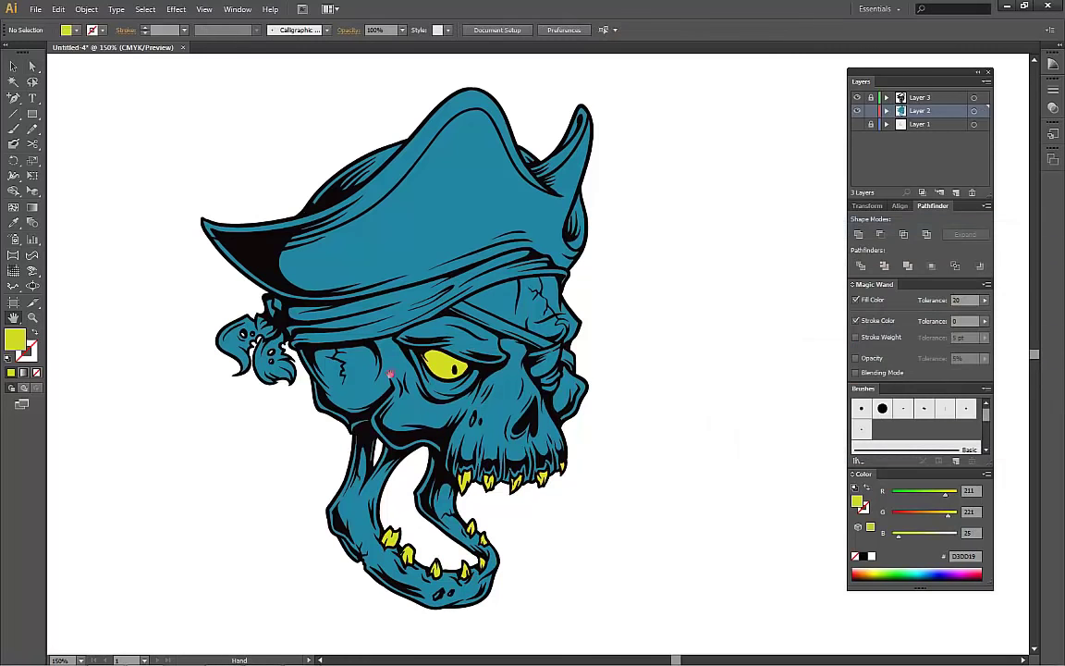
- Select the bandanna's band, knot and hanging tails and fill them with dark red AD233D
left_click_drag(361, 387, 382, 431)
key("a")
left_click(292, 405)
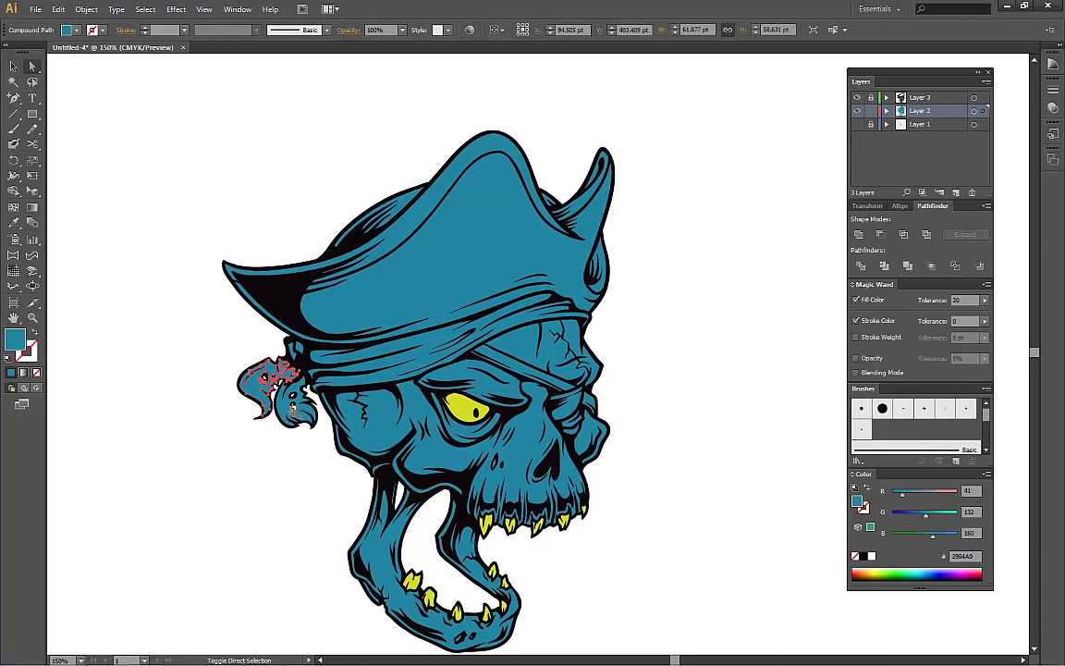
left_click(293, 345)
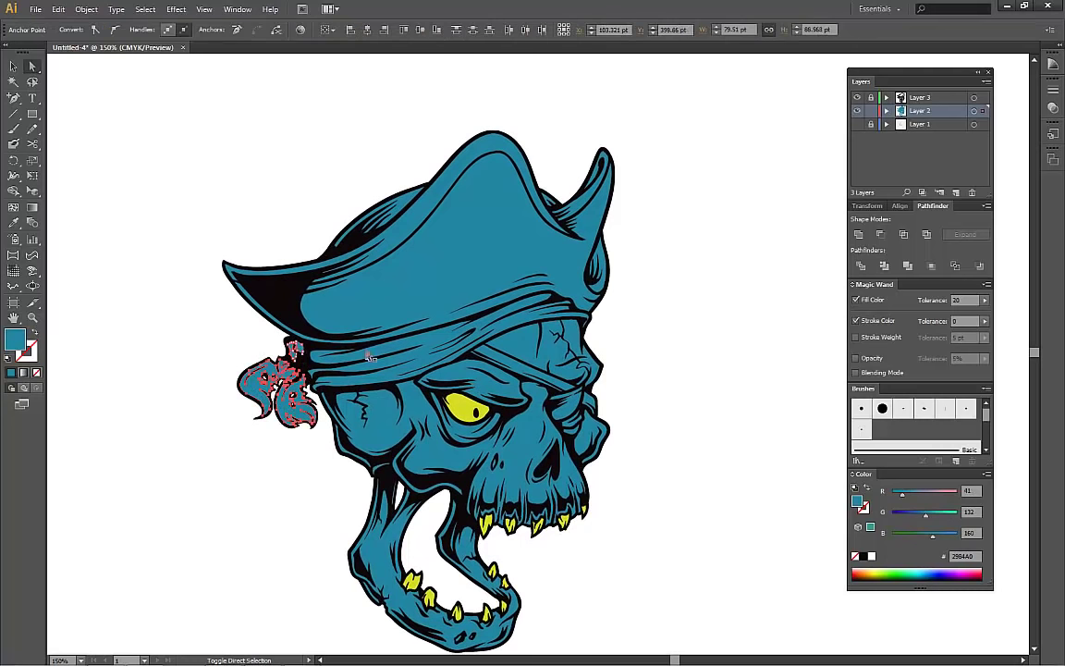
left_click(405, 361, "shift")
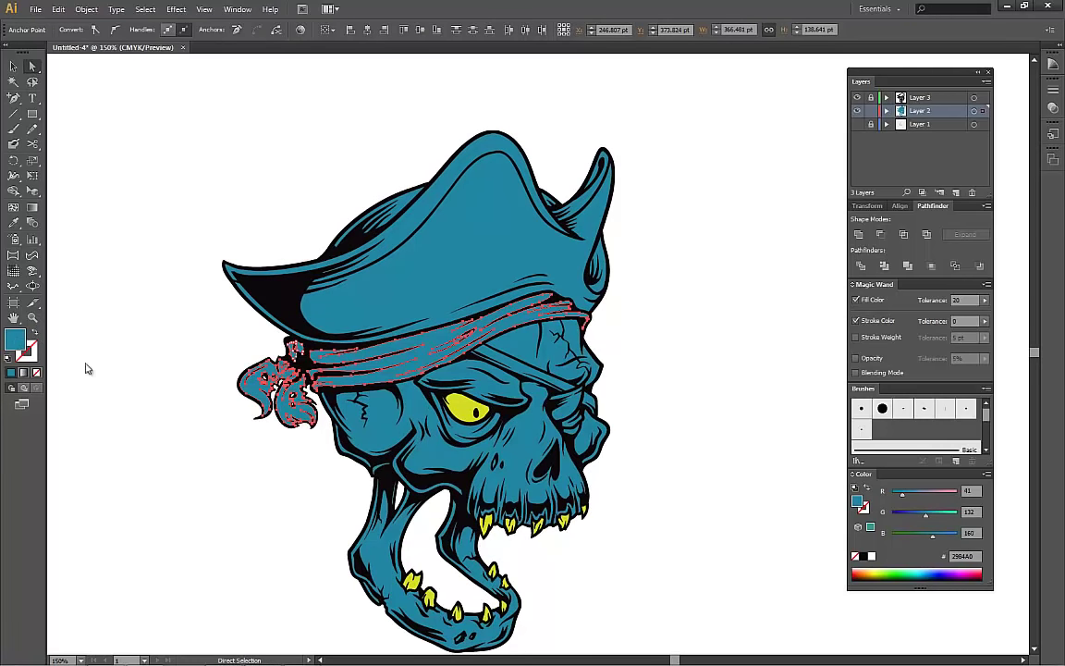
double_click(15, 341)
type("AD233D")
key("Return")
- Color the folds beneath the eyes with the bandanna's red using the Eyedropper
left_click(444, 412)
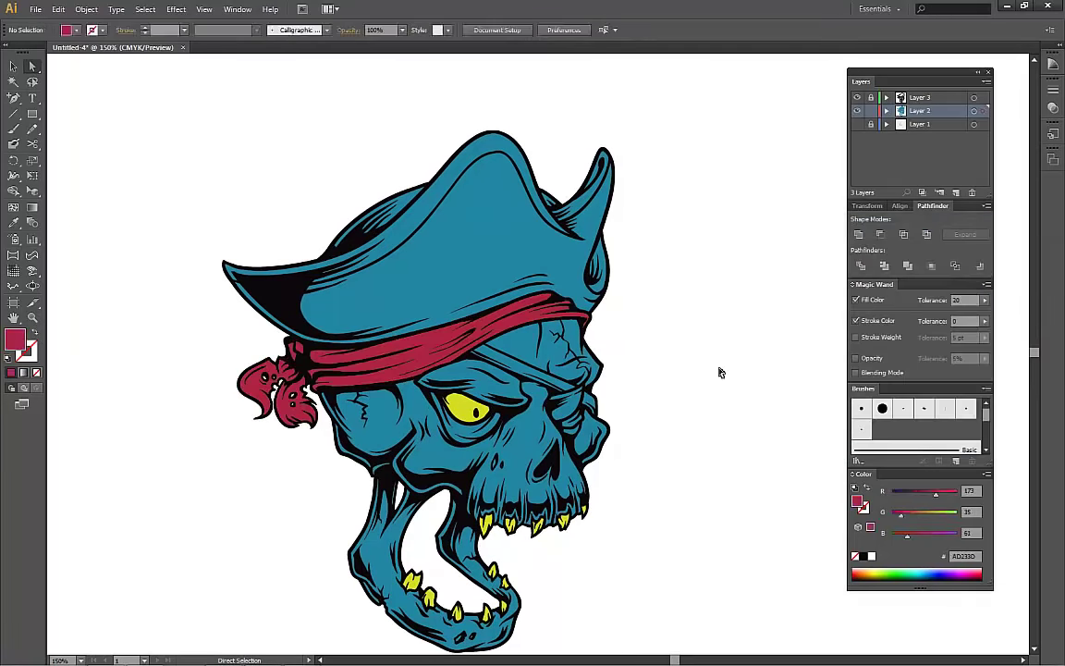
key("i")
left_click(428, 345)
- Select the eye patch and its strap and fill them with dark brown
left_click(518, 368)
double_click(15, 340)
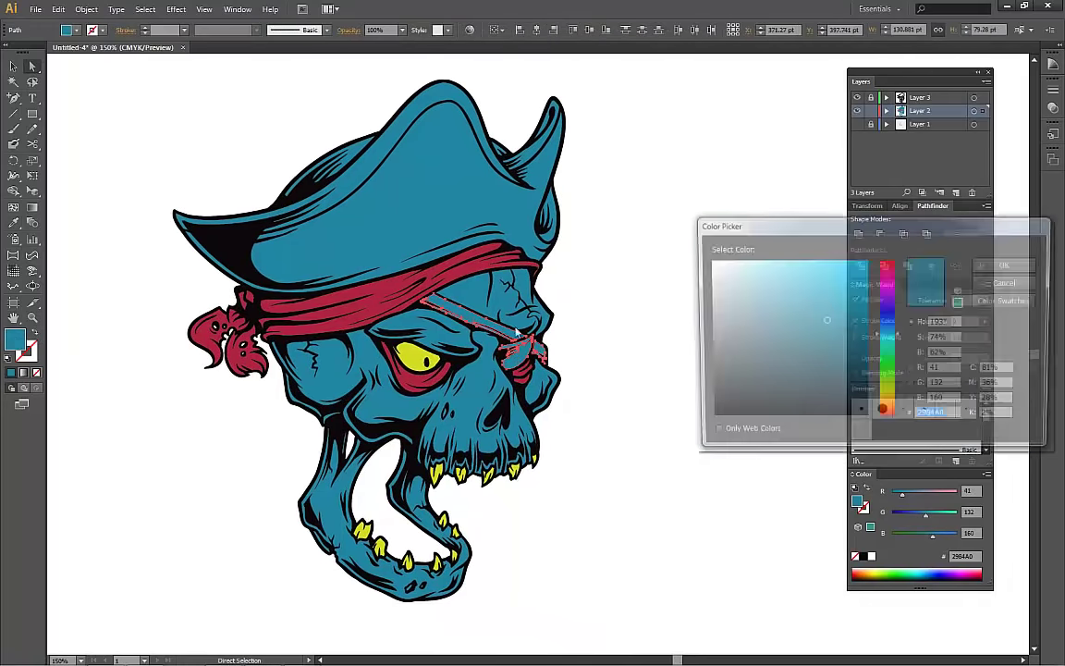
left_click(804, 363)
left_click(1008, 266)
- Color the hat's trim along its upper edge and side curls with the teeth's yellow using the Eyedropper
left_click(241, 268)
key("i")
left_click(457, 404)
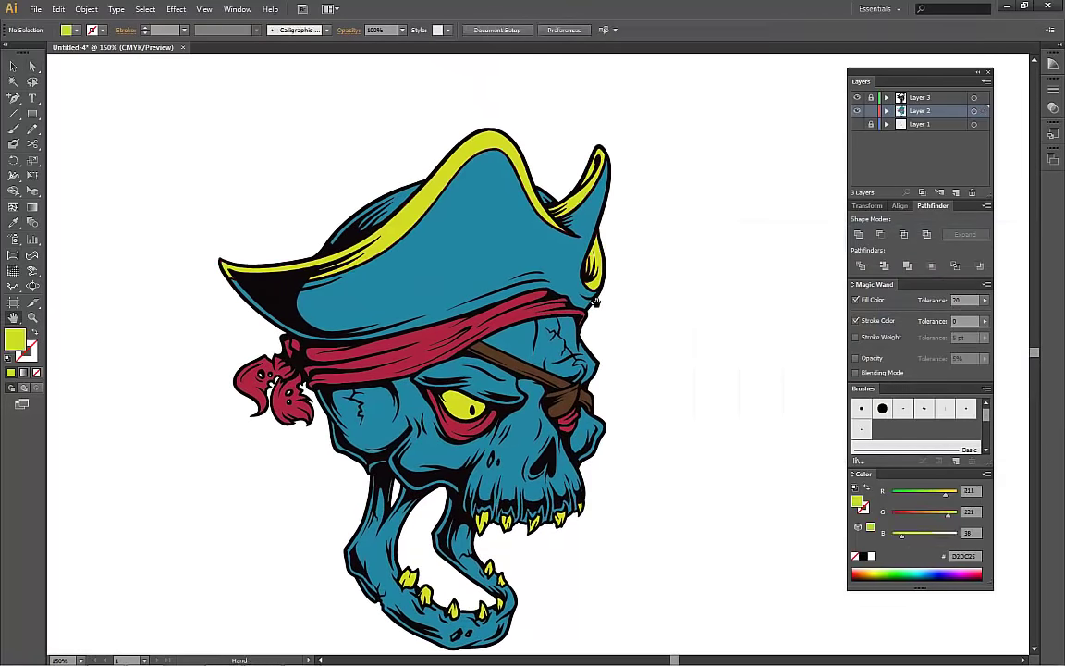
- Select the main body of the hat and fill it with dark slate gray
left_click_drag(555, 370, 590, 425)
left_click(443, 231)
double_click(15, 340)
left_click(743, 374)
key("Return")
- Add a new layer above the flat colors in Layer 2 and create a new calligraphic brush
left_click_drag(674, 420, 636, 342)
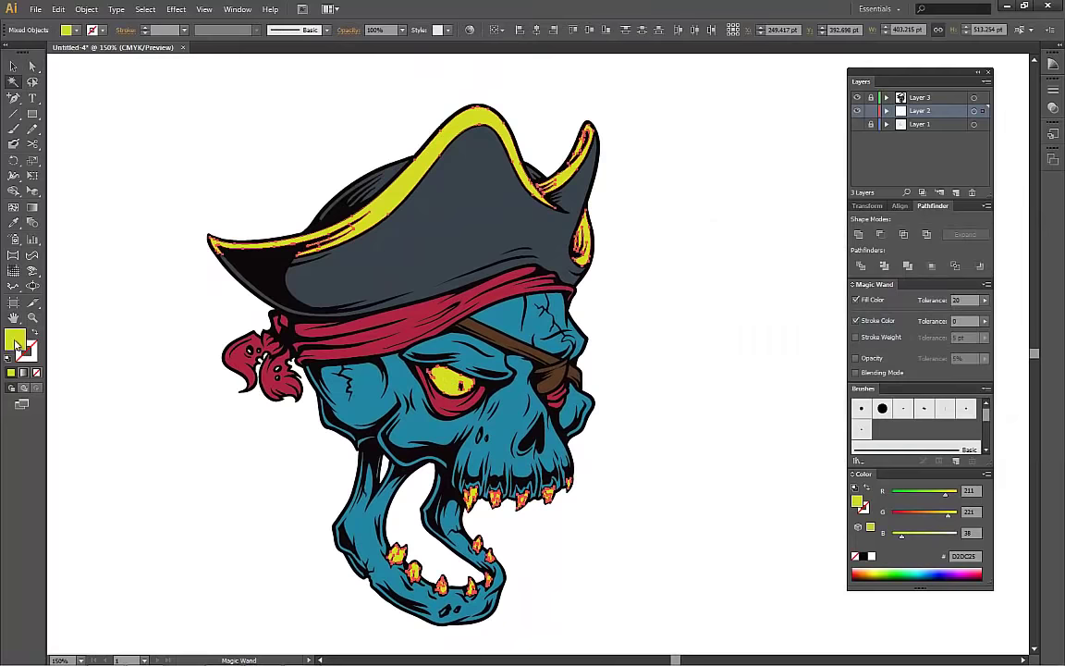
scroll(740, 375, "down", 3)
left_click_drag(693, 380, 670, 380)
left_click(956, 192)
left_click(956, 460)
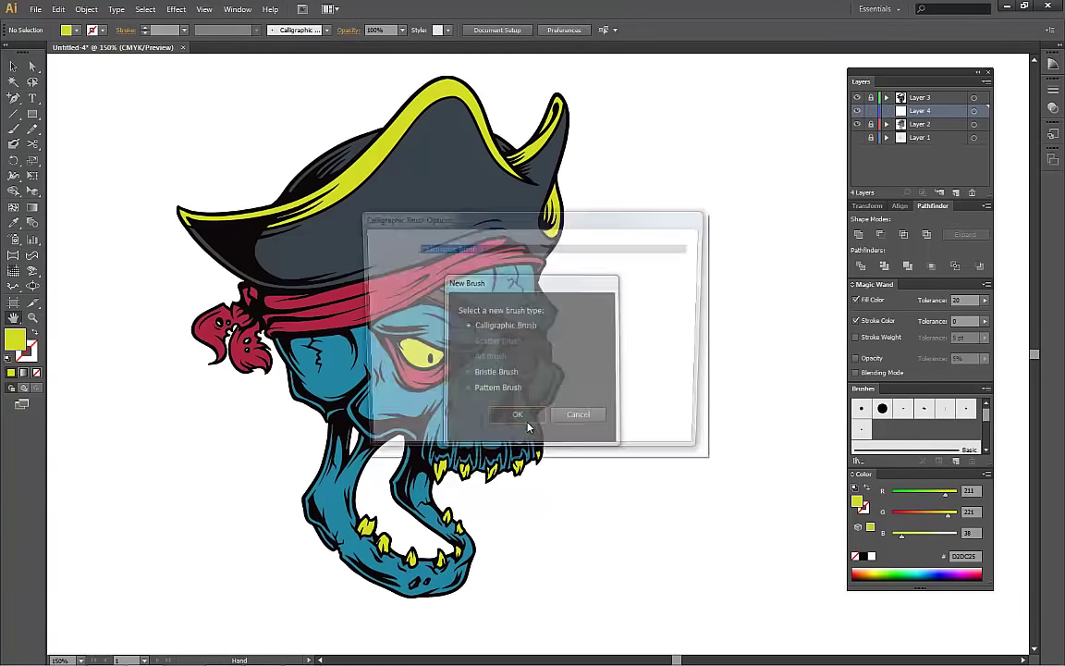
left_click(507, 409)
left_click(613, 429)
- Mix a darker shade of the skull's blue and paint shadows with it on the brow and around the open eye
left_click_drag(554, 323, 654, 310)
scroll(818, 189, "up", 1)
double_click(15, 340)
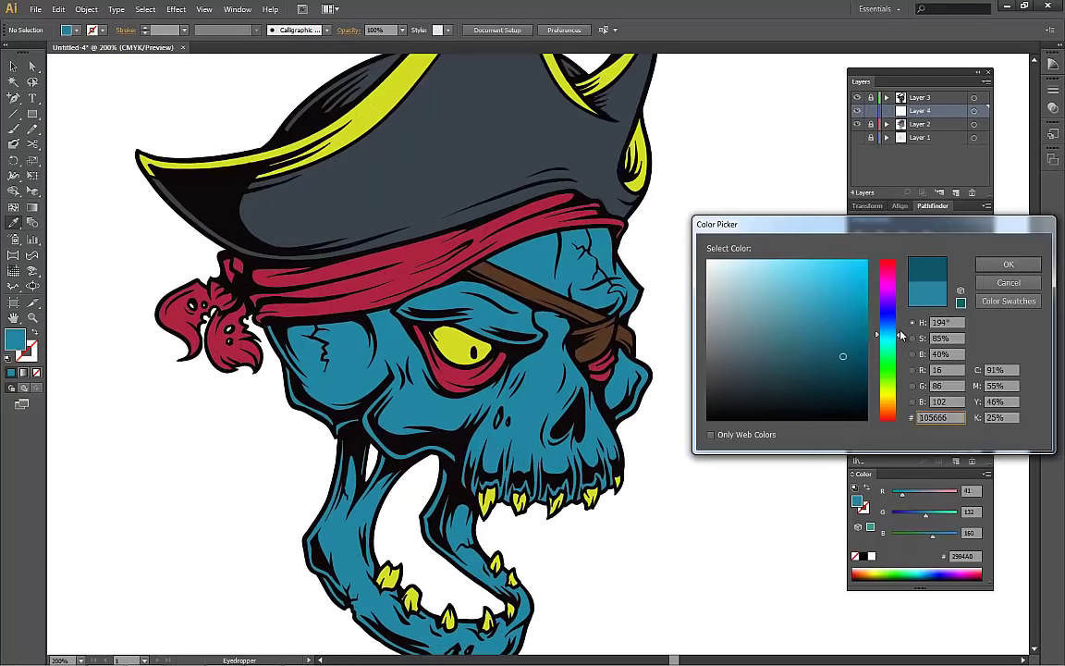
key("Return")
key("b")
left_click_drag(461, 311, 515, 320)
left_click_drag(439, 279, 494, 285)
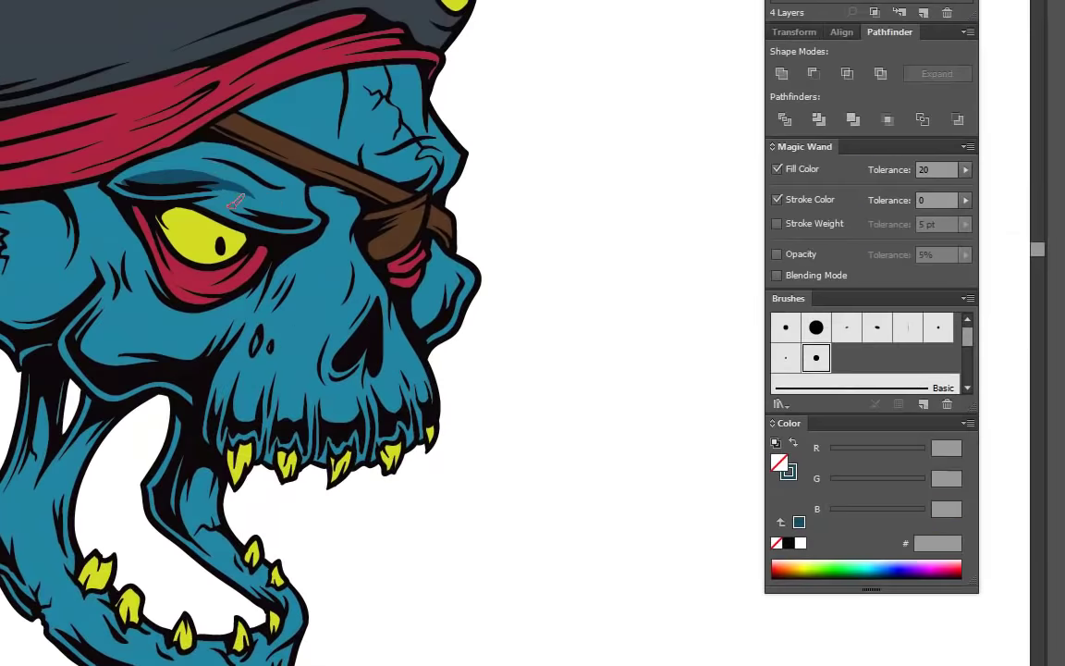
mouse_move(251, 147)
left_mouse_down()
mouse_move(331, 208)
mouse_move(428, 194)
left_mouse_up()
left_click_drag(353, 299, 277, 318)
left_click_drag(209, 195, 238, 256)
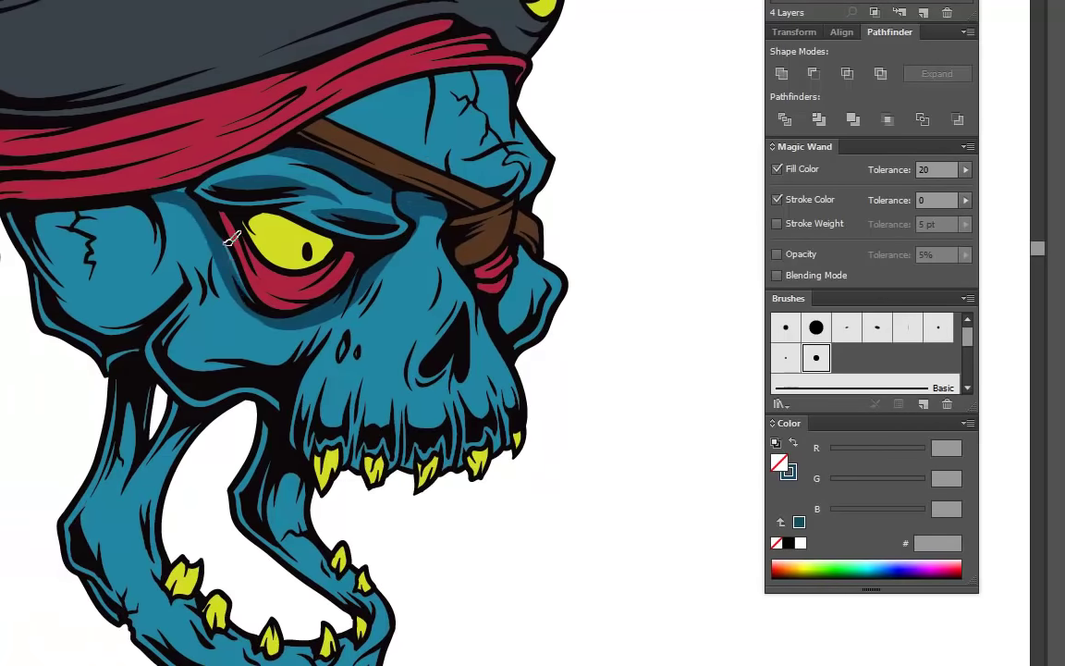
- Paint dark blue shadows on the skull's temple and cheekbone beside the open eye
mouse_move(204, 194)
left_mouse_down()
mouse_move(170, 168)
mouse_move(158, 252)
mouse_move(130, 288)
mouse_move(180, 334)
mouse_move(277, 248)
left_mouse_up()
left_click_drag(139, 286, 203, 294)
mouse_move(65, 176)
left_mouse_down()
mouse_move(102, 264)
mouse_move(152, 277)
left_mouse_up()
left_click_drag(85, 205, 189, 242)
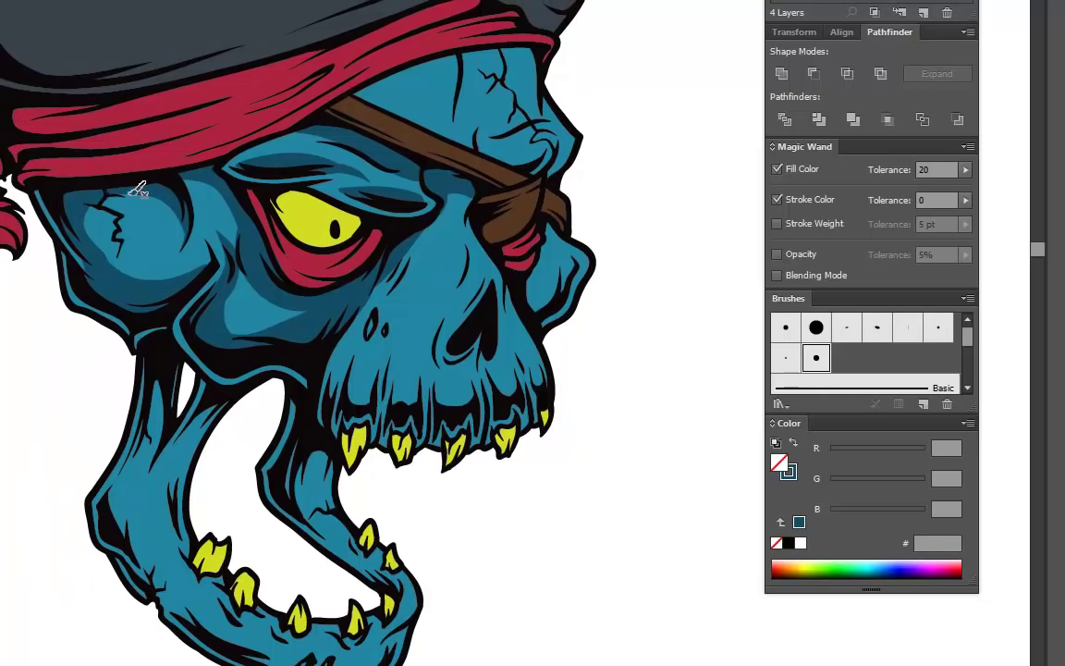
- Paint dark blue shadows around the forehead cracks, the far cheekbone, the nose and above the upper teeth
scroll(120, 239, "right", 5)
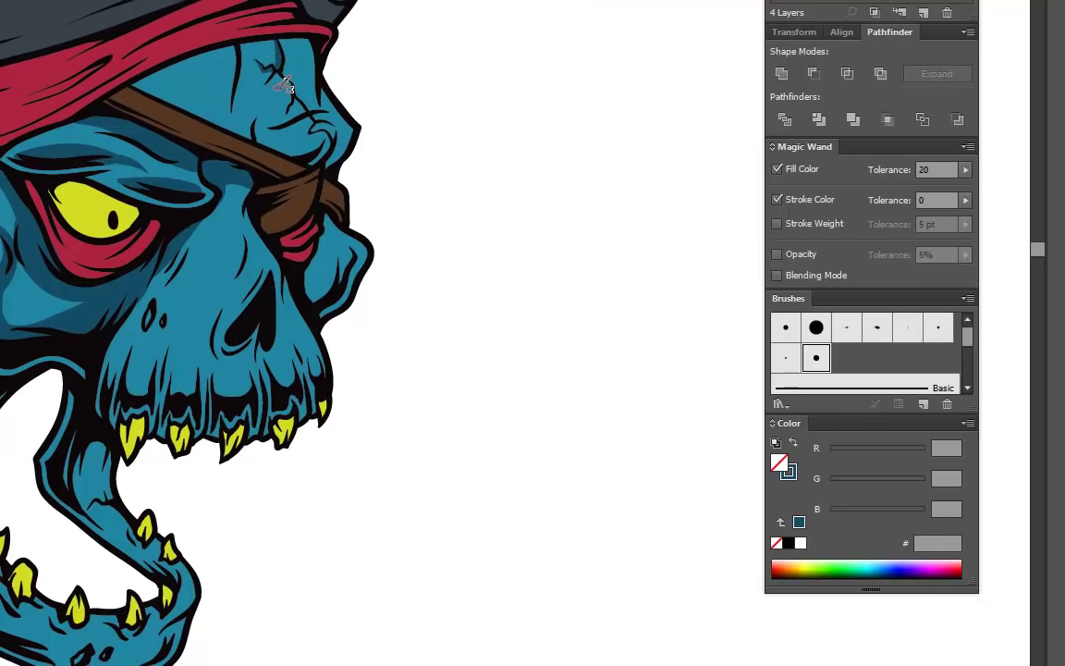
mouse_move(280, 88)
left_mouse_down()
mouse_move(231, 116)
mouse_move(229, 134)
left_mouse_up()
left_click_drag(300, 120, 243, 143)
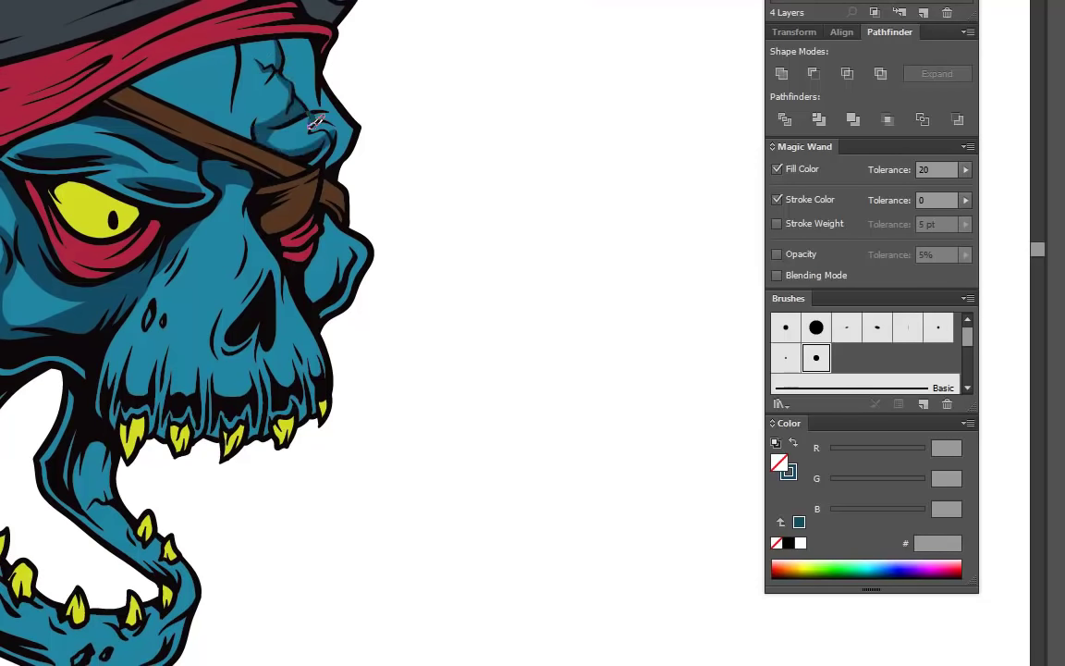
scroll(354, 134, "up", 2)
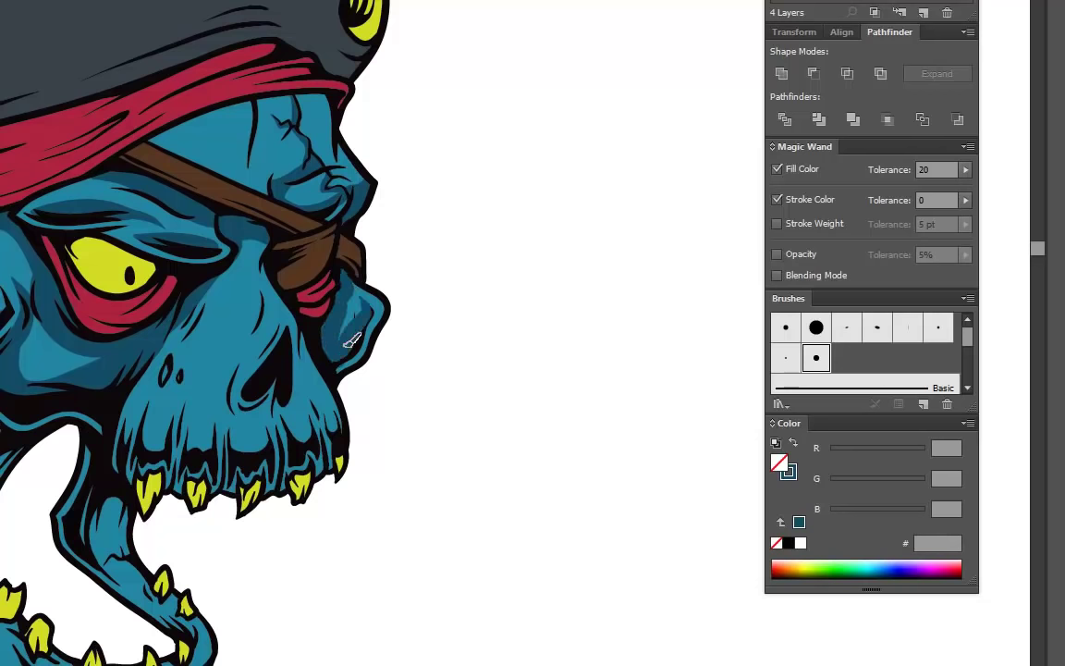
scroll(526, 150, "up", 1)
left_click_drag(525, 150, 577, 139)
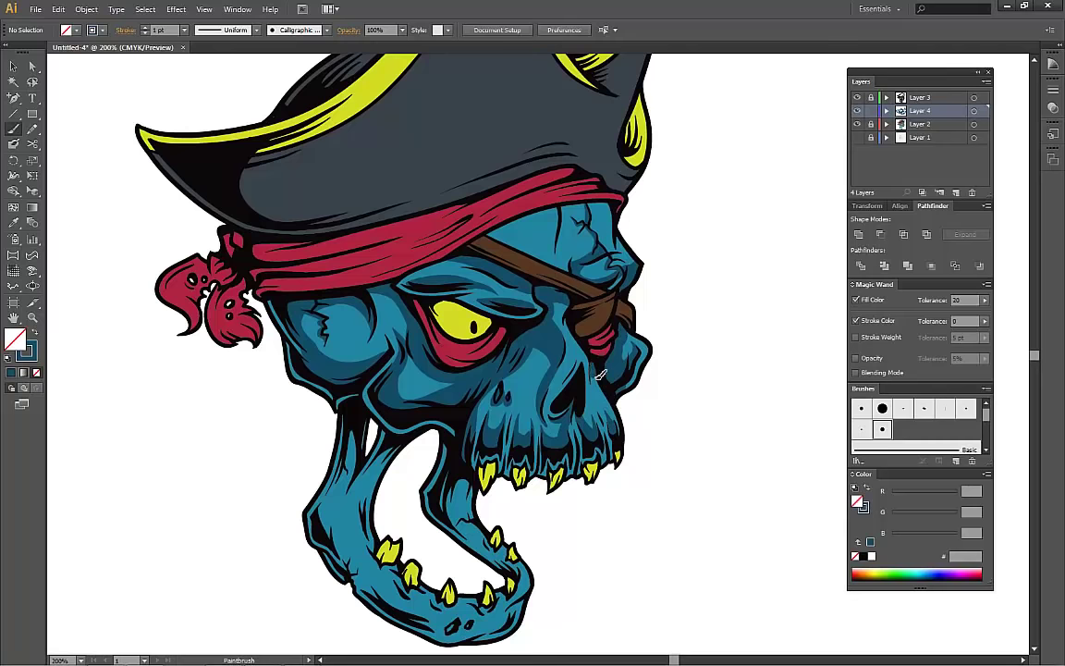
- Paint dark blue shadows along the lower jaw, from its rear supports to the chin and around the lower teeth
left_click_drag(599, 375, 620, 283)
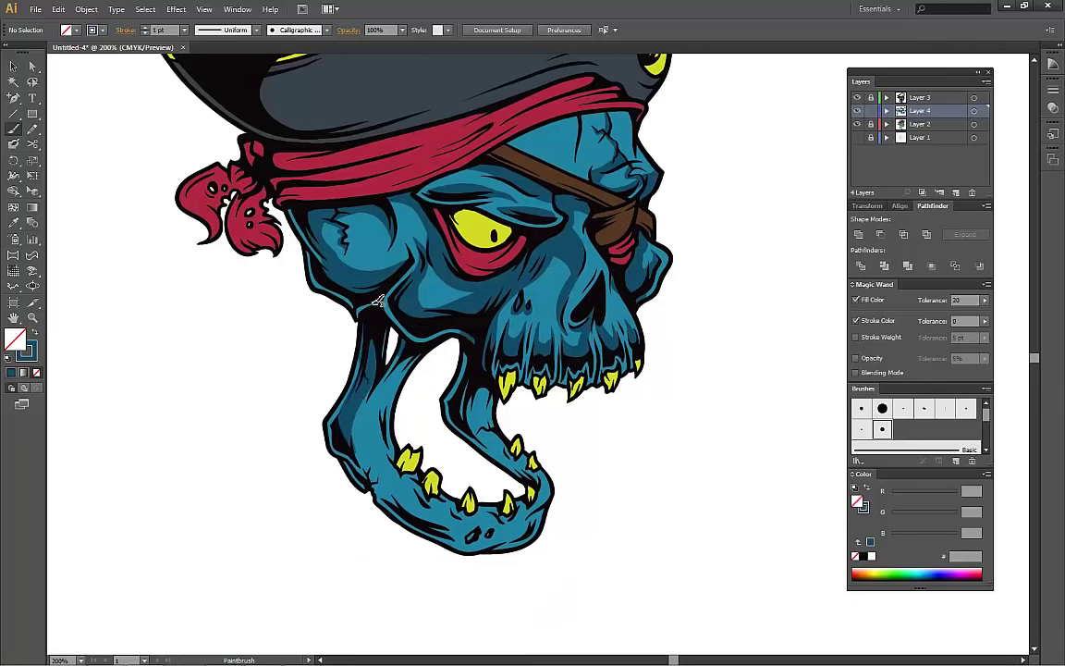
left_click_drag(315, 246, 259, 182)
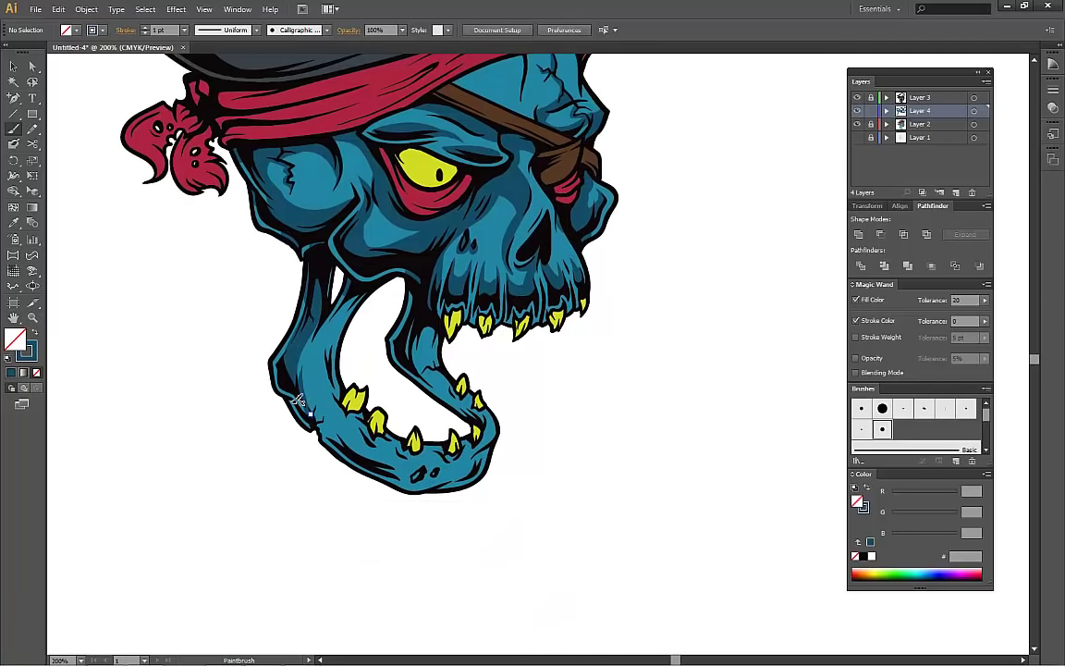
left_click_drag(329, 413, 417, 474)
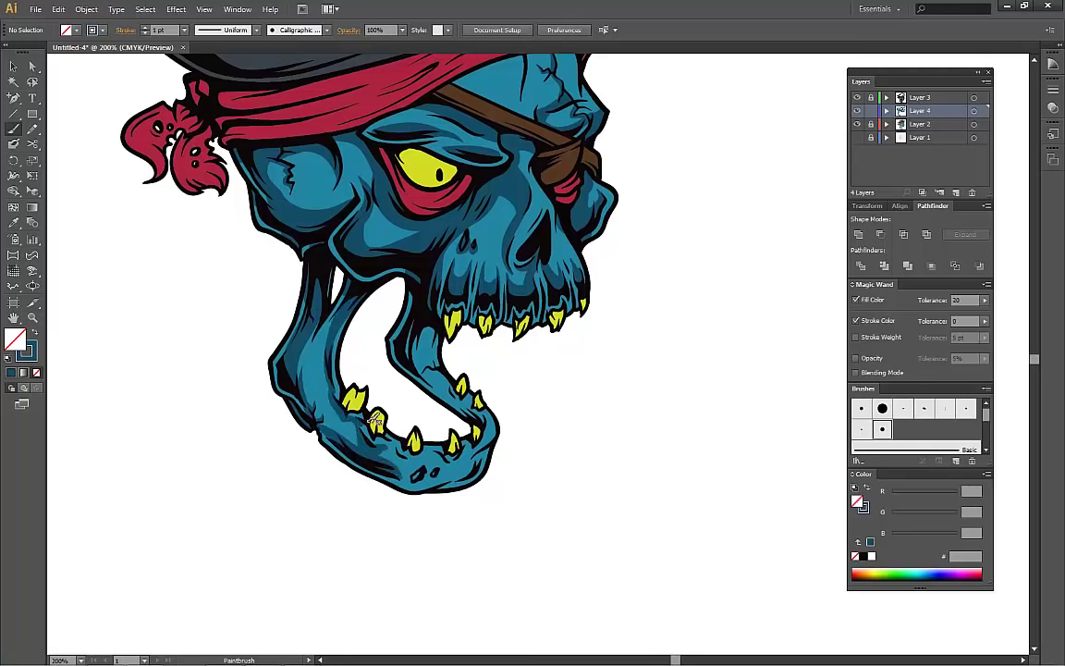
left_click_drag(368, 417, 324, 358)
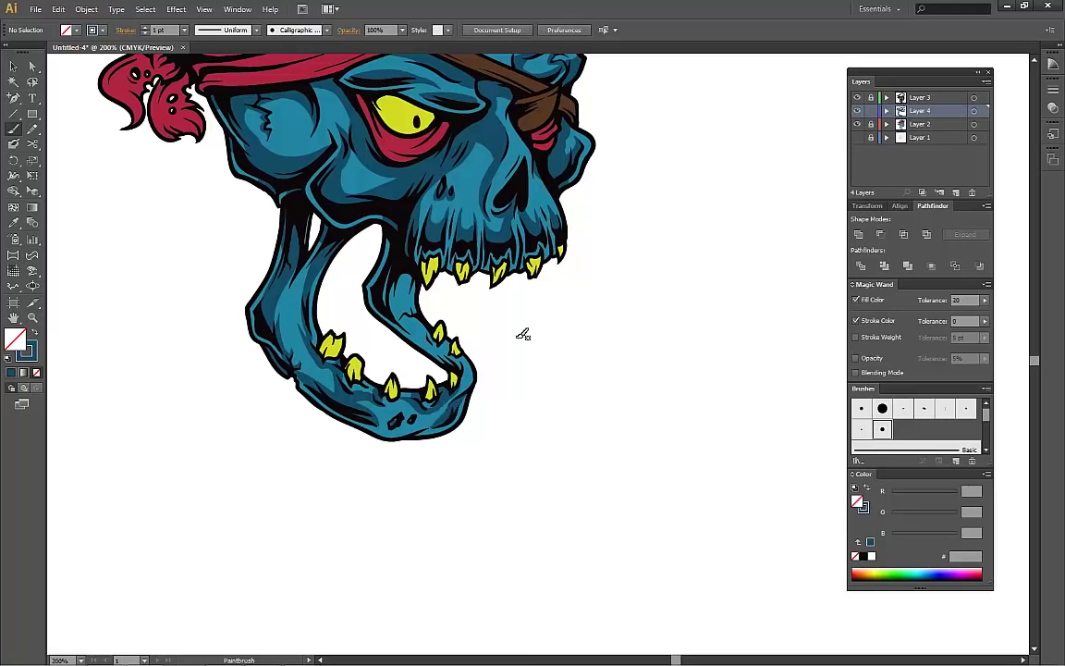
left_click_drag(411, 329, 374, 385)
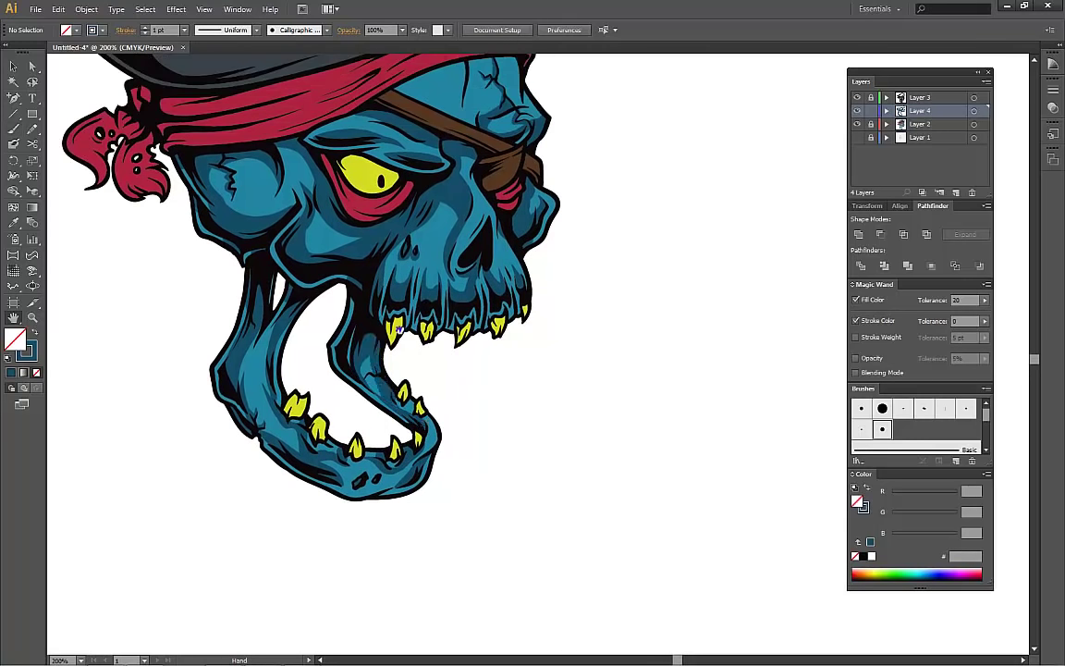
left_click_drag(362, 64, 344, 249)
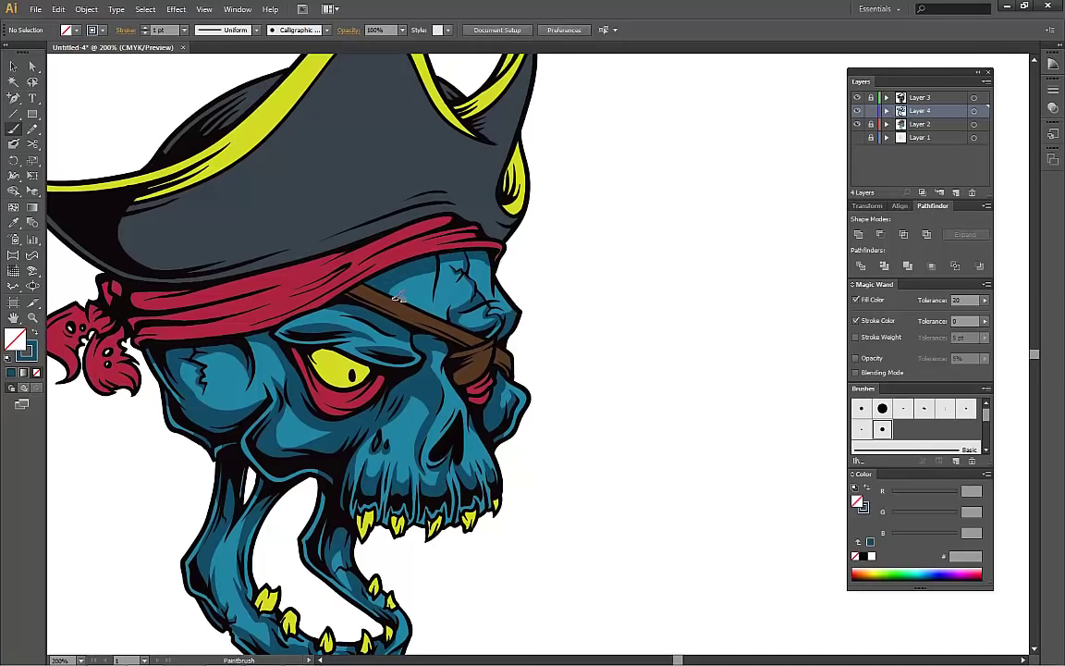
- Change the stroke color of the skull's blue shading to 0D415B
key("ctrl+minus")
double_click(26, 349)
left_click(1006, 263)
key("ctrl+minus")
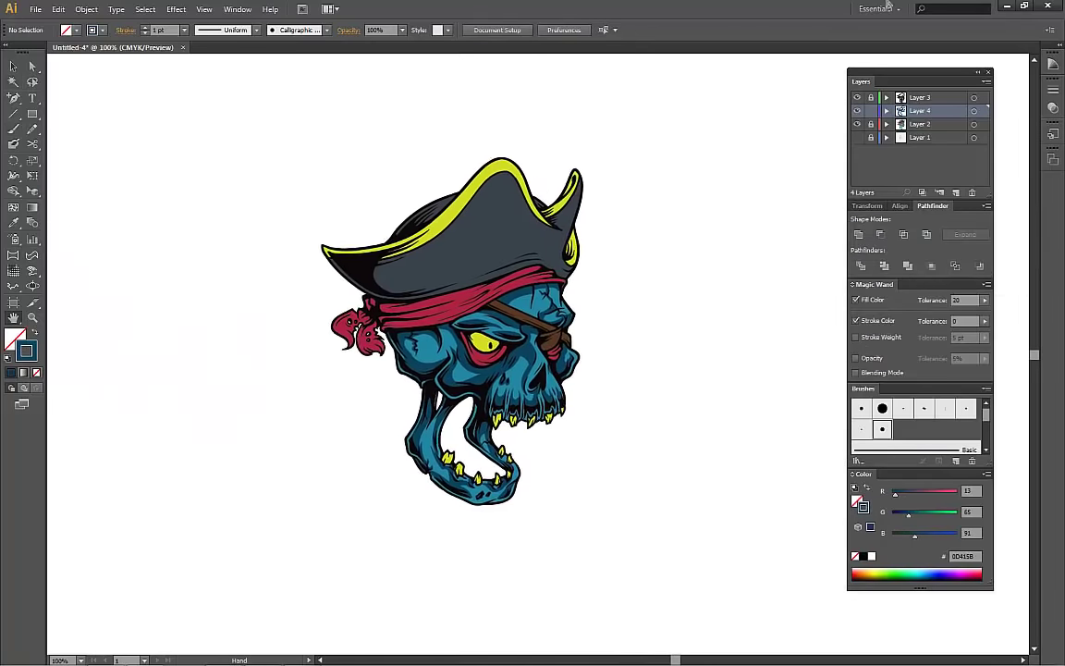
- Set the brush stroke to dark red 661025 and shade the eye folds, the bandanna's hanging tails and its upper band
key("ctrl+plus")
key("ctrl+plus")
key("ctrl+plus")
double_click(15, 339)
left_click(1008, 265)
key("b")
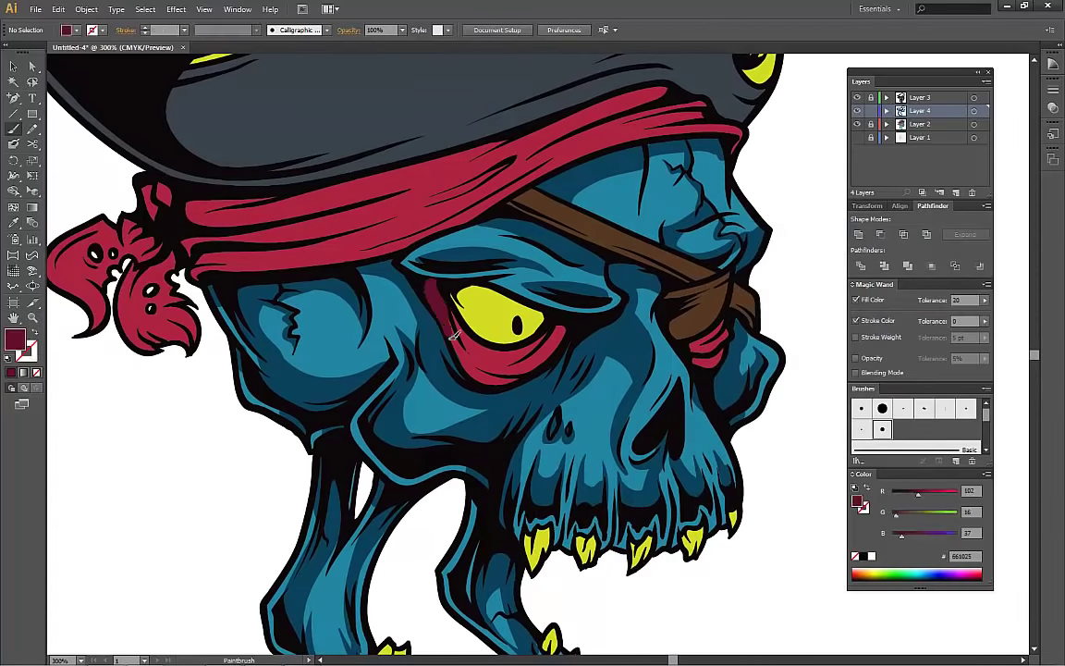
key("shift+x")
left_click_drag(504, 296, 287, 365)
left_click_drag(482, 418, 718, 463)
left_click_drag(112, 359, 388, 410)
key("b")
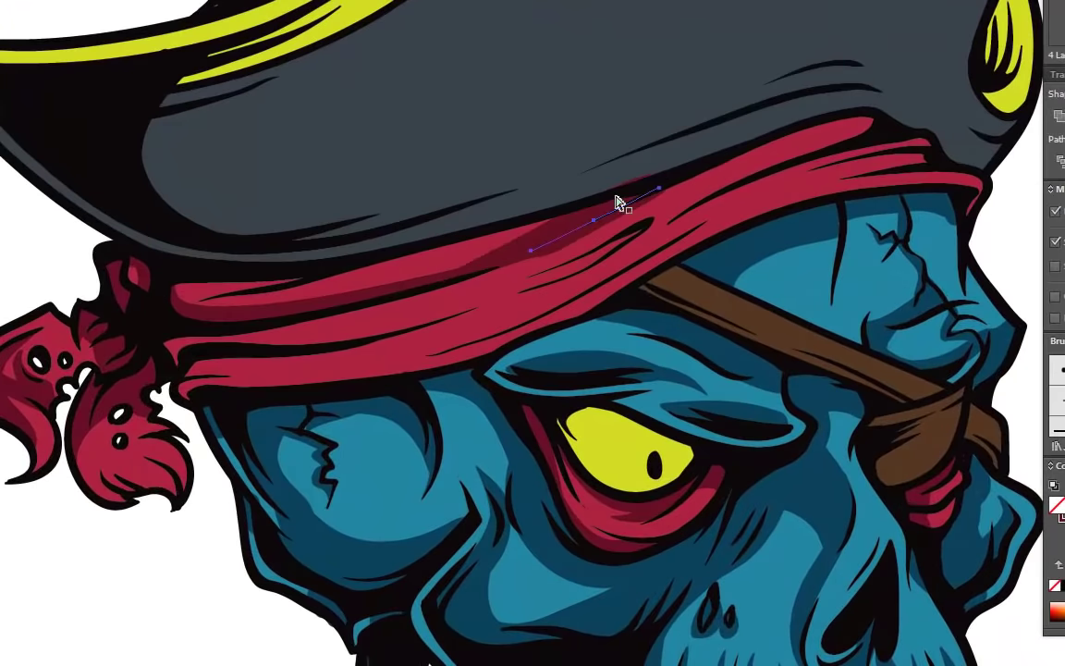
- Finish the dark red shading on the rest of the bandanna's band, its front end and the knot
scroll(635, 230, "right", 6)
scroll(635, 230, "up", 2)
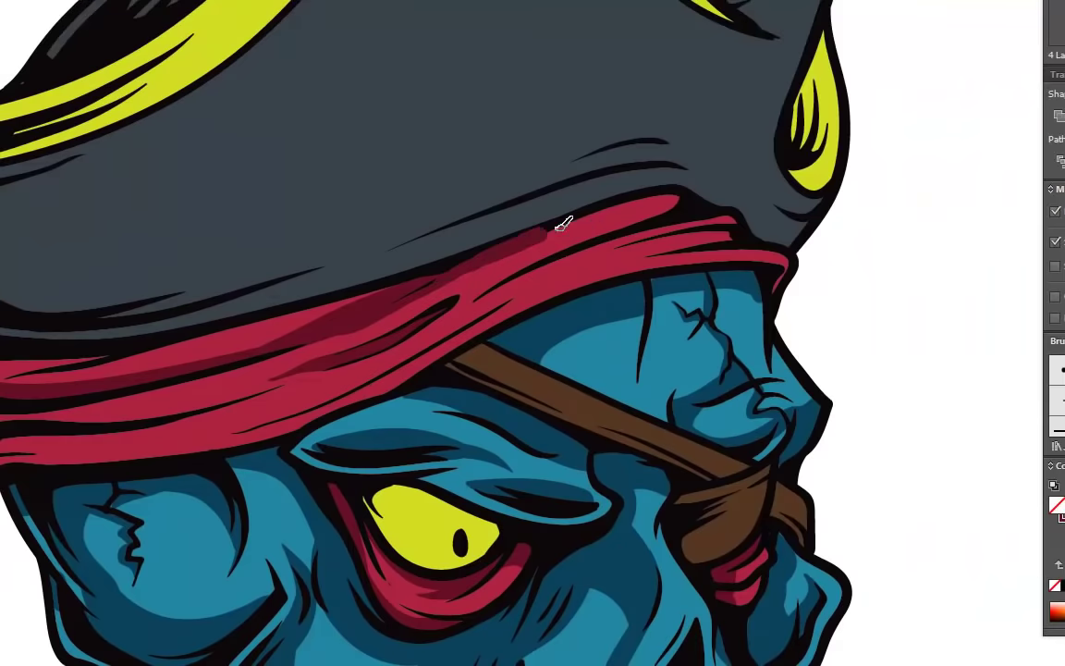
scroll(424, 323, "down", 2)
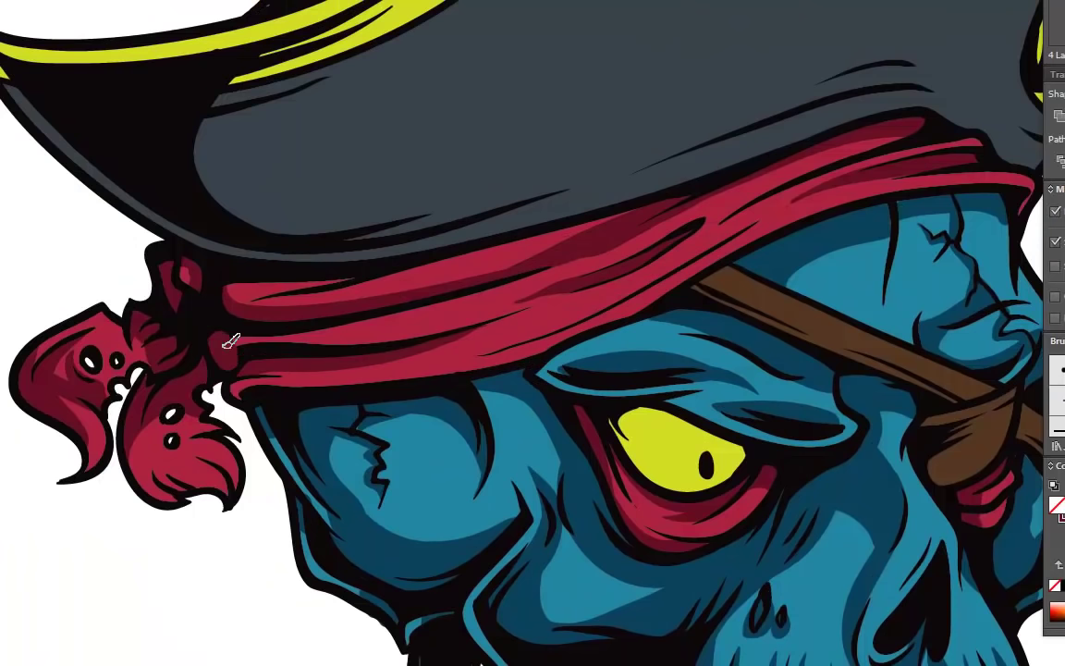
scroll(242, 412, "up", 2)
mouse_move(242, 410)
left_mouse_down()
mouse_move(274, 387)
mouse_move(262, 362)
mouse_move(190, 380)
mouse_move(248, 423)
left_mouse_up()
scroll(447, 308, "down", 1)
left_click_drag(446, 309, 563, 242)
scroll(647, 71, "down", 3)
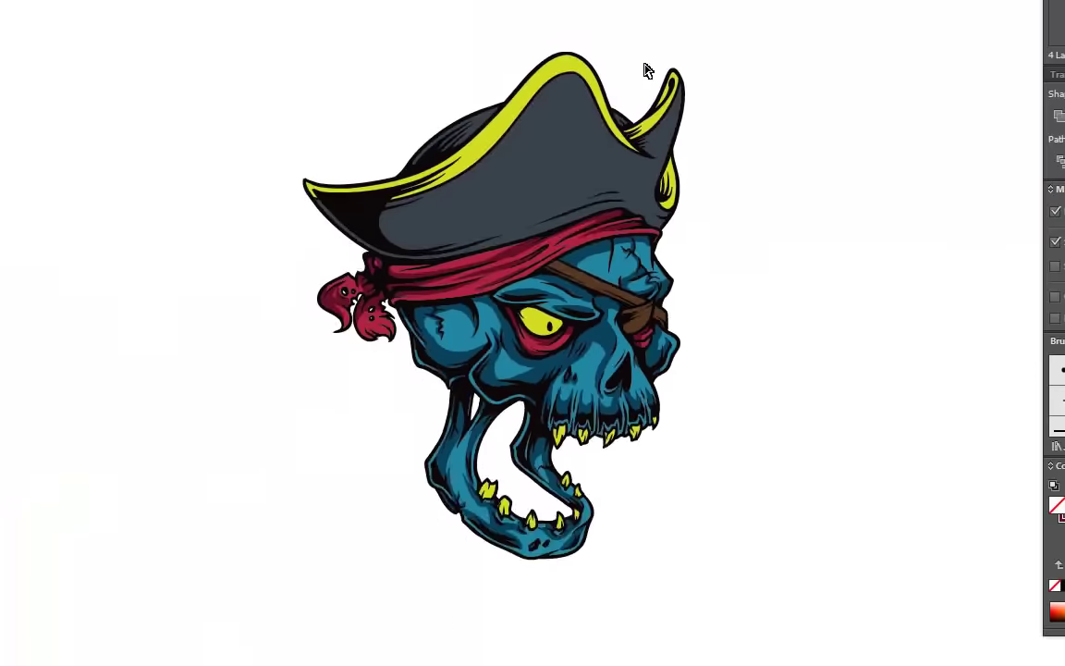
- Change the yellow parts to a golden yellow and set the shading color to ochre C18C08
scroll(313, 215, "up", 2)
scroll(313, 215, "down", 2)
double_click(14, 341)
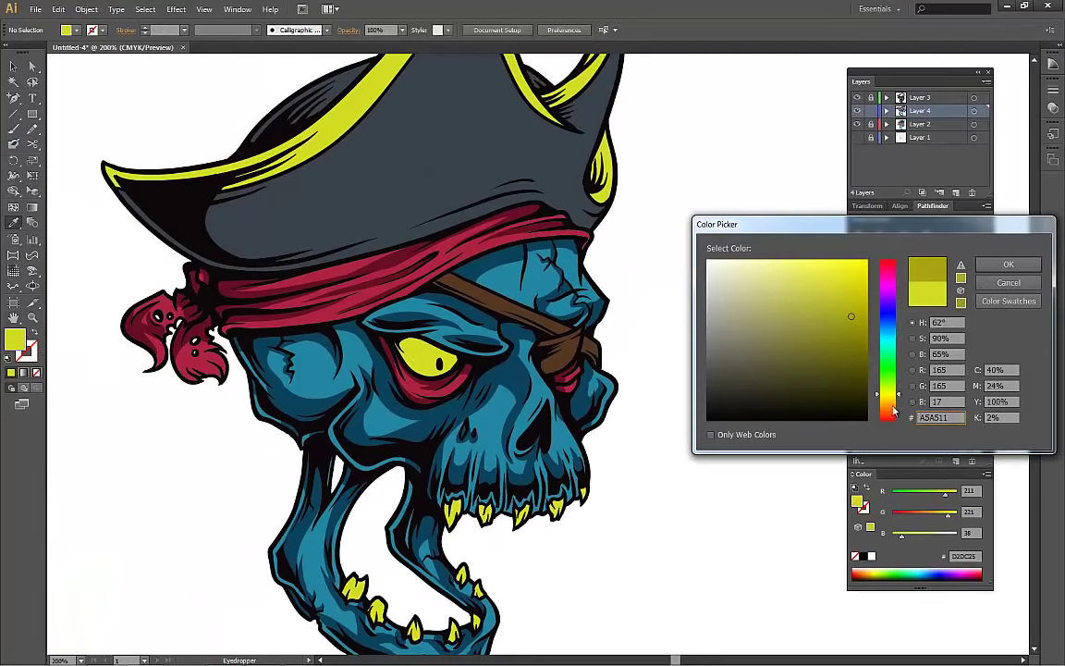
left_click(962, 304)
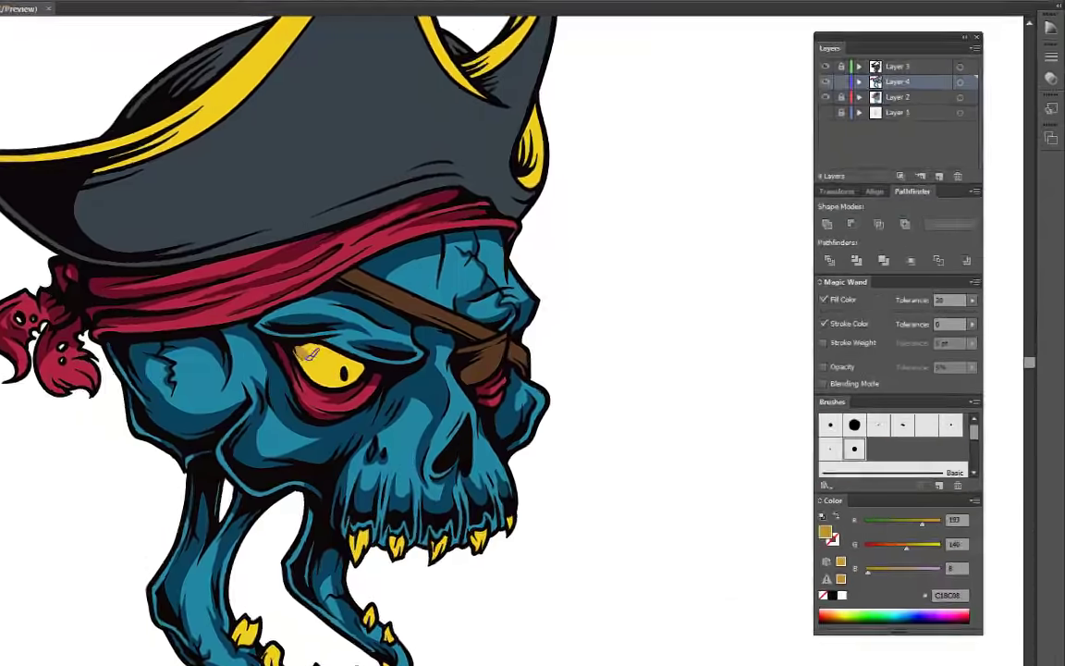
- Paint ochre shadows on the open eye and along the edges of the upper and lower teeth
key("b")
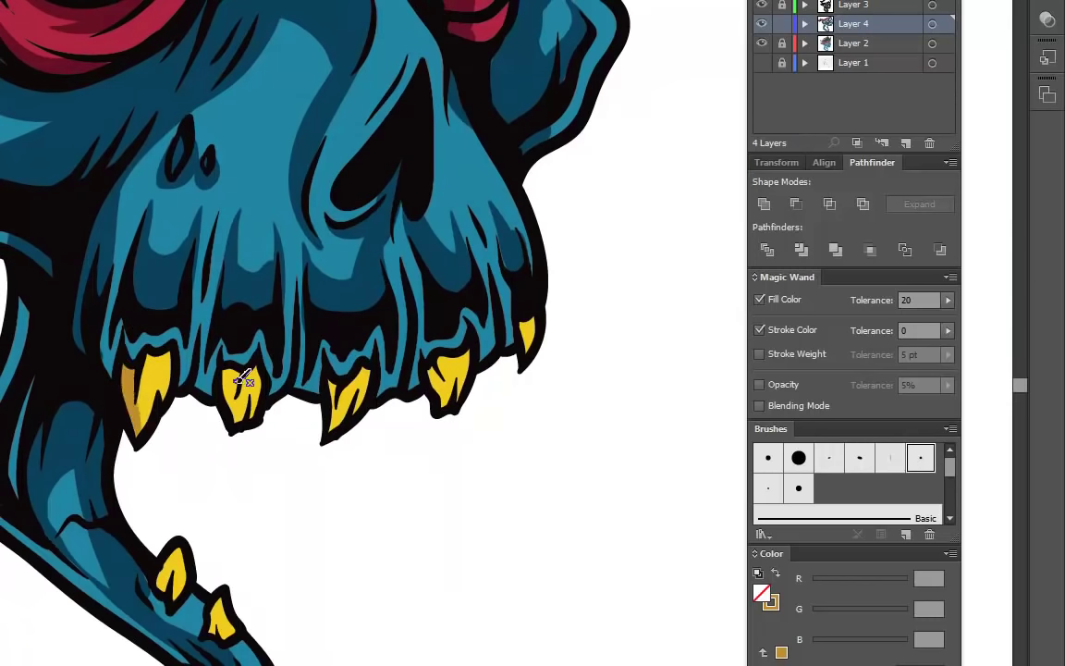
left_click_drag(242, 379, 239, 421)
left_click_drag(328, 375, 333, 430)
left_click_drag(433, 366, 442, 407)
left_click_drag(520, 324, 523, 356)
left_click_drag(9, 417, 19, 458)
left_click_drag(51, 481, 66, 536)
left_click_drag(165, 541, 171, 587)
left_click_drag(279, 545, 287, 587)
left_click_drag(349, 527, 356, 559)
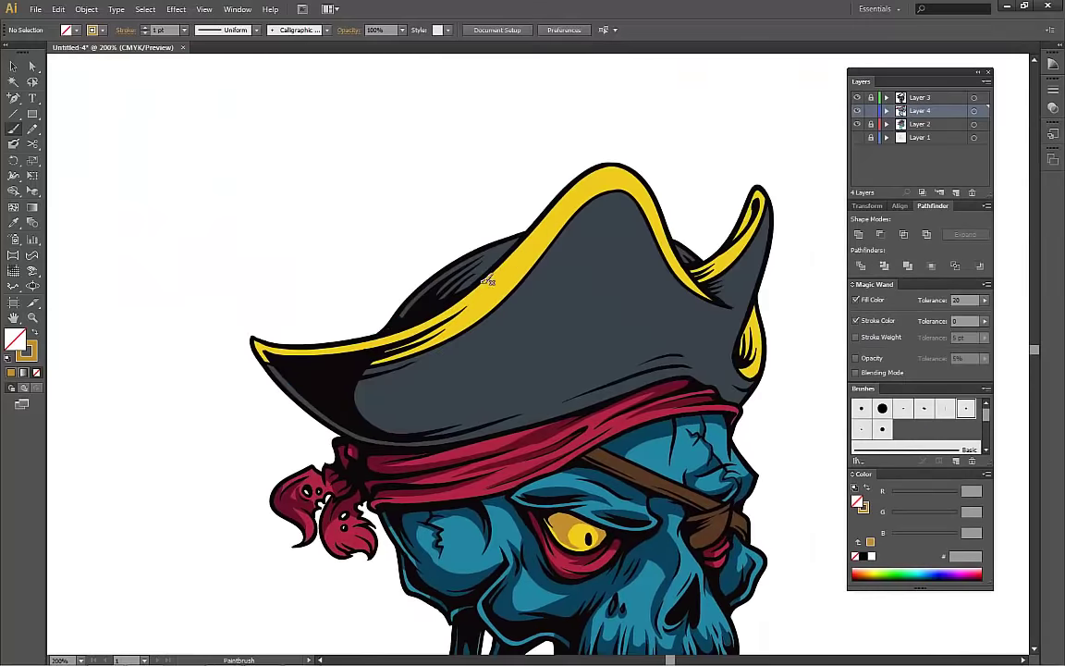
- Paint ochre shadows along the hat's golden trim and color the inside of its lower side curl with the hat's gray
mouse_move(488, 281)
left_mouse_down()
mouse_move(381, 349)
mouse_move(496, 292)
left_mouse_up()
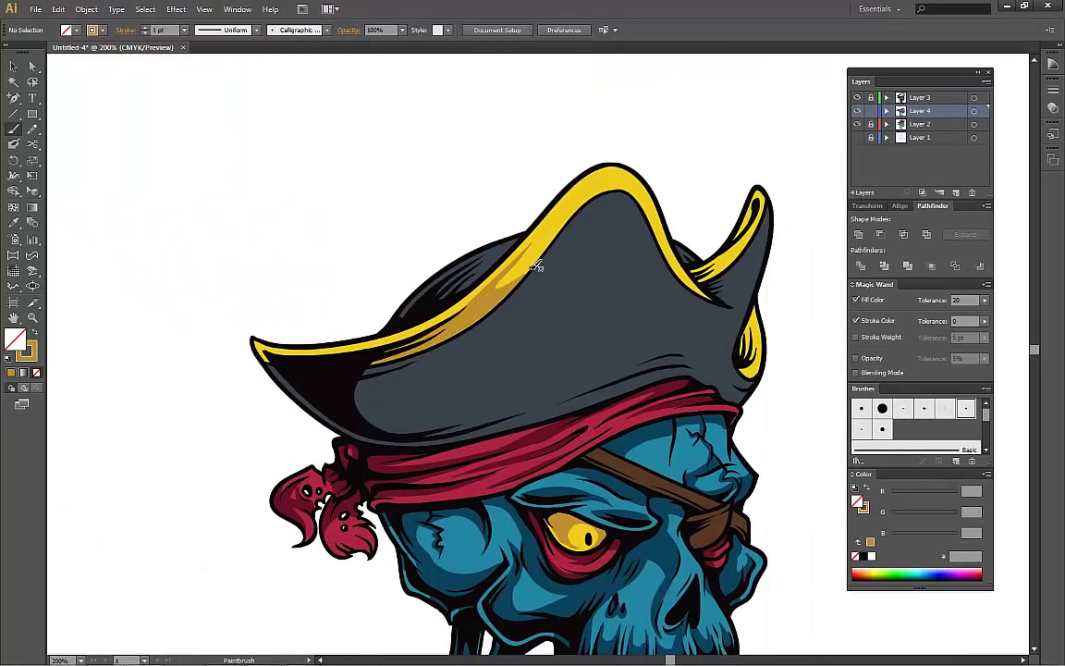
left_click_drag(666, 205, 469, 273)
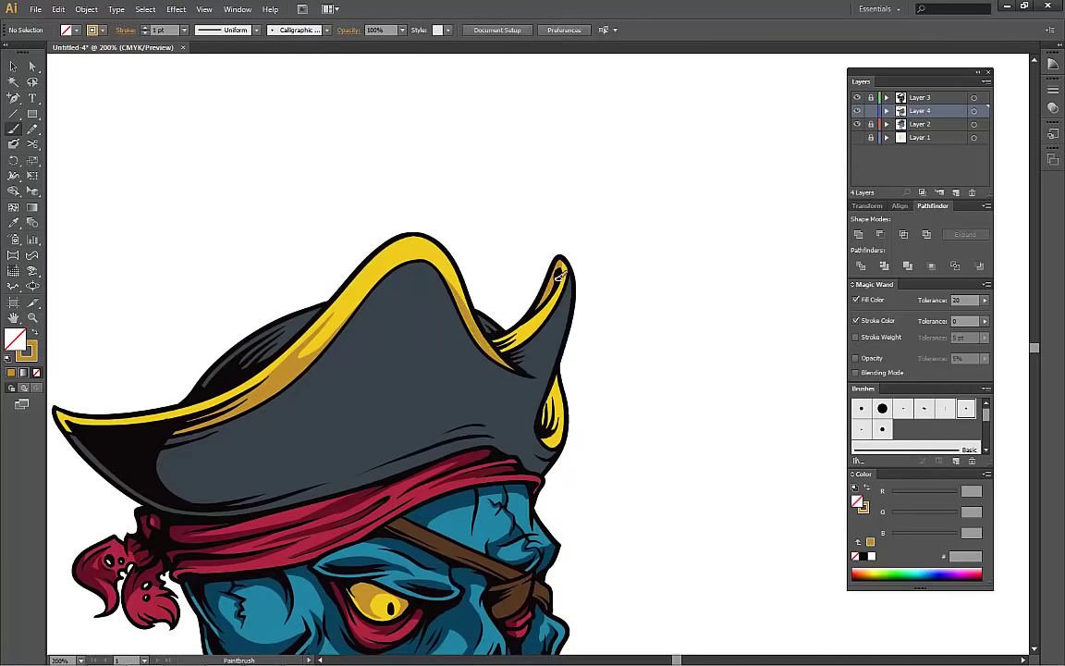
left_click_drag(670, 324, 785, 289)
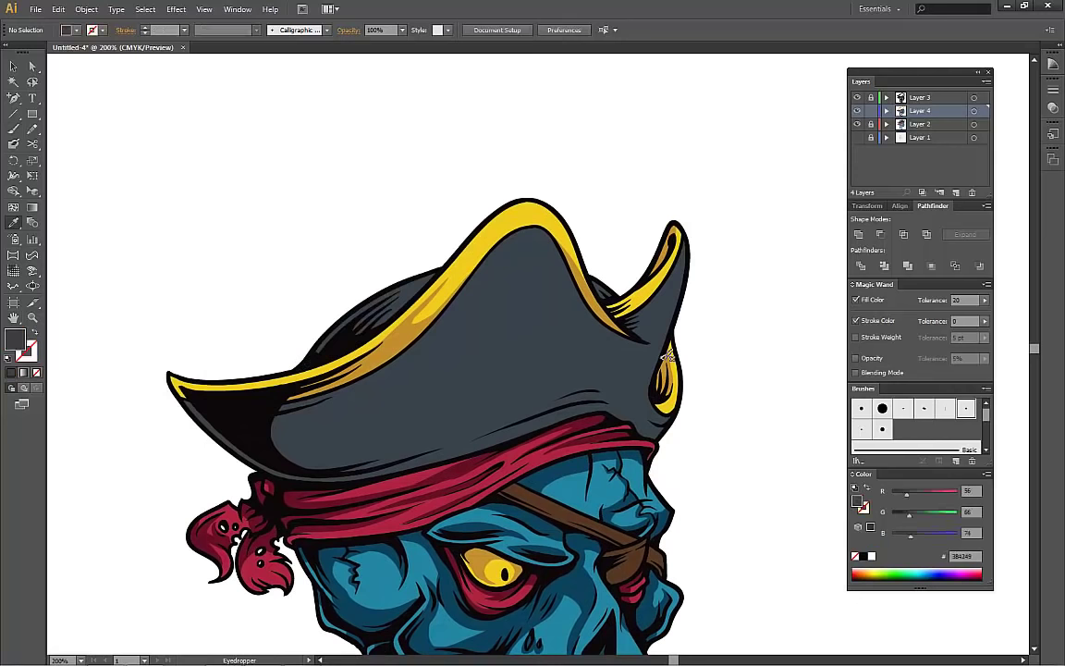
left_click_drag(667, 379, 713, 376)
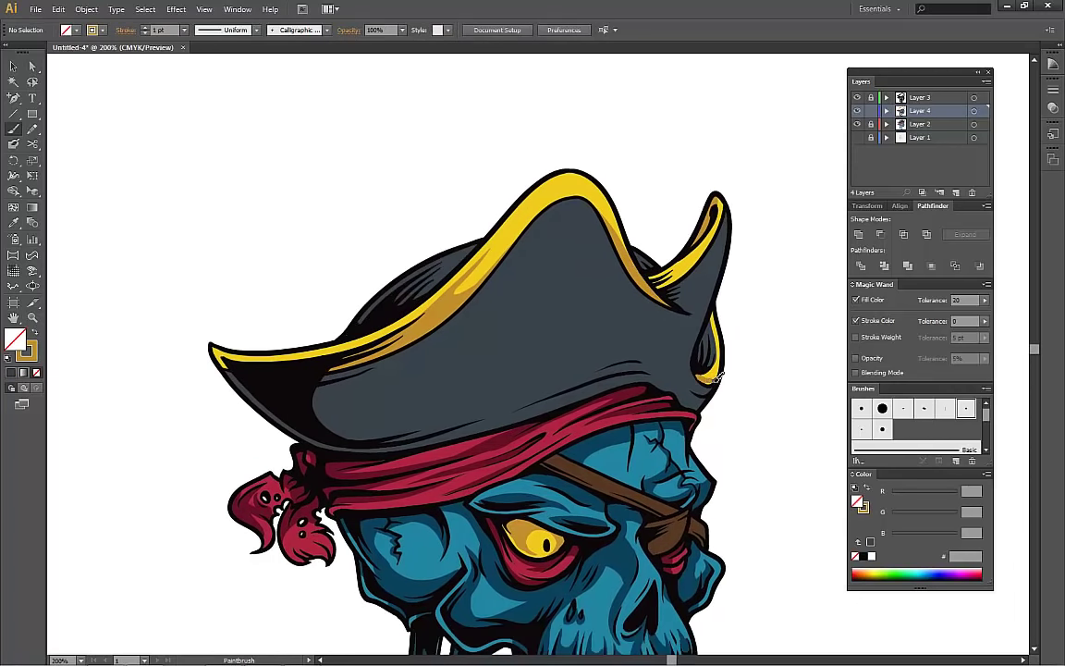
- Change the stroke color of the ochre shading to A37224
scroll(636, 299, "up", 1)
double_click(863, 506)
left_click(830, 301)
key("Return")
scroll(813, 161, "down", 2)
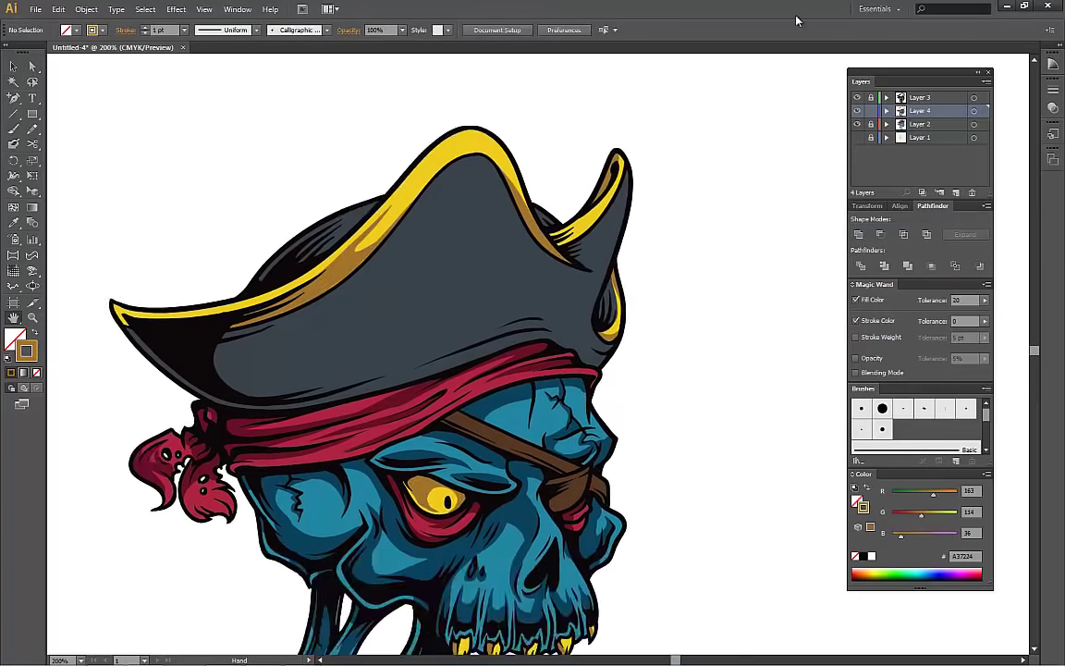
- Sample the hat's gray and set the shading stroke to a darker gray
key("ctrl+minus")
key("a")
left_click_drag(687, 225, 666, 198)
key("i")
double_click(858, 502)
left_click(746, 392)
key("Return")
key("ctrl+plus")
key("b")
key("slash")
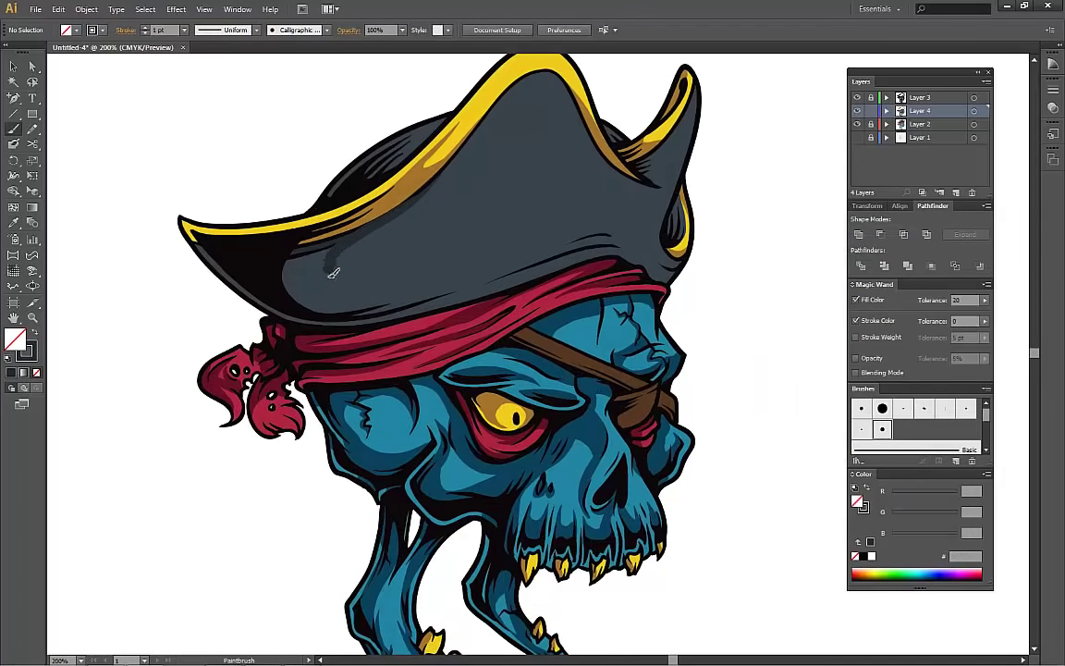
- Paint dark gray shadows on the hat under the golden trim, above the bandana, and around the raised side curl
mouse_move(312, 263)
left_mouse_down()
mouse_move(306, 313)
mouse_move(384, 229)
mouse_move(351, 250)
mouse_move(472, 281)
left_mouse_up()
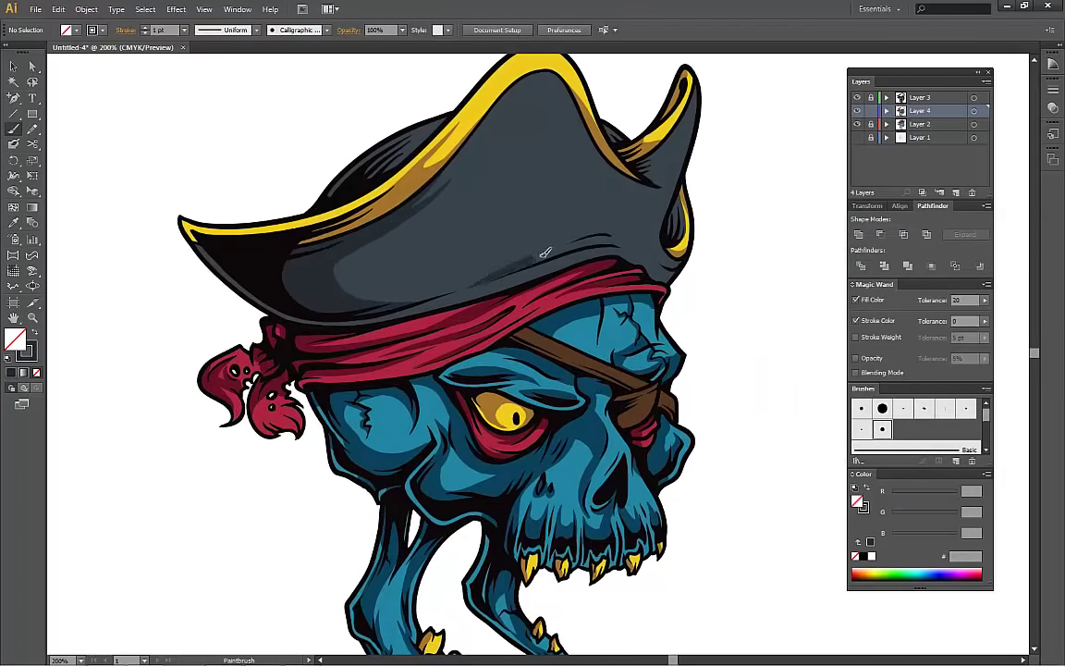
left_click_drag(542, 257, 447, 351)
scroll(559, 291, "up", 2)
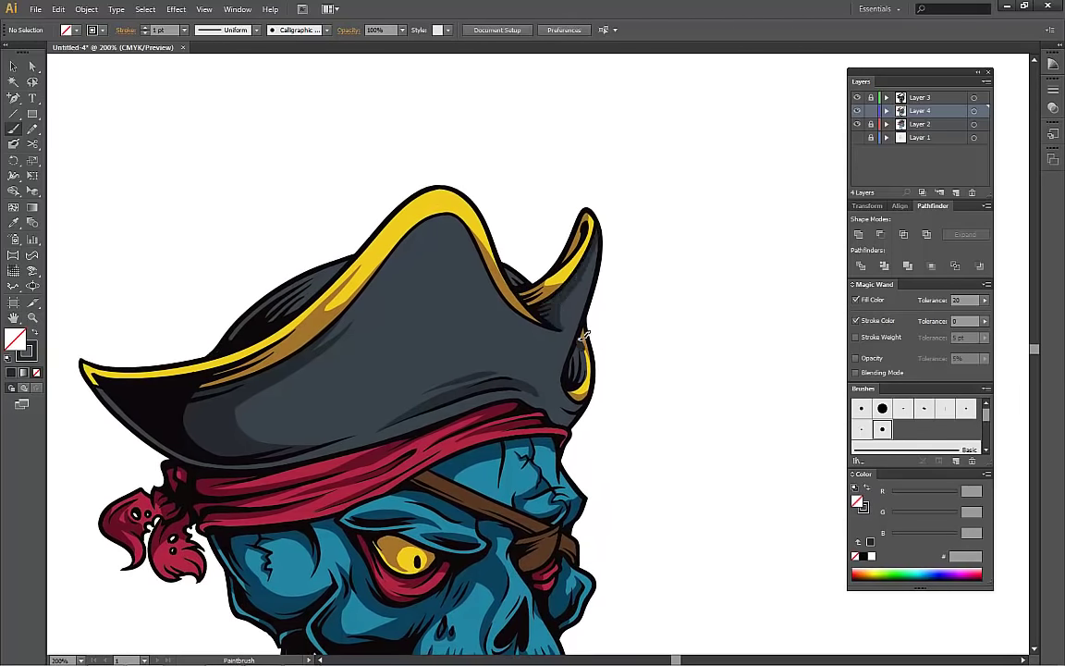
mouse_move(586, 331)
left_mouse_down()
mouse_move(624, 266)
mouse_move(715, 323)
mouse_move(541, 422)
mouse_move(550, 348)
left_mouse_up()
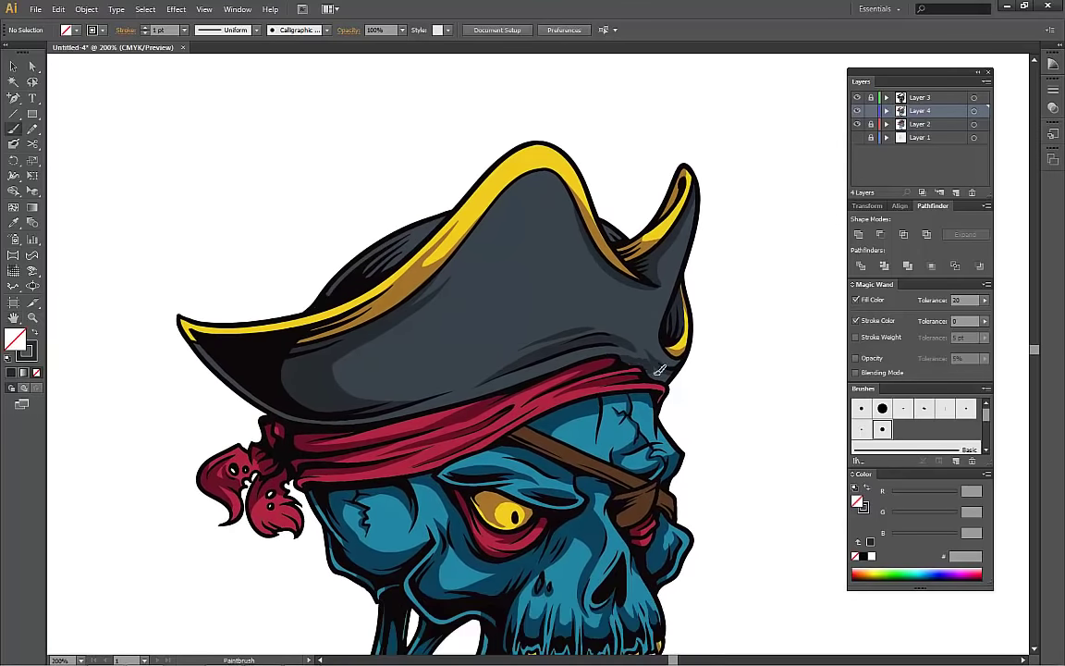
left_click_drag(638, 344, 579, 224)
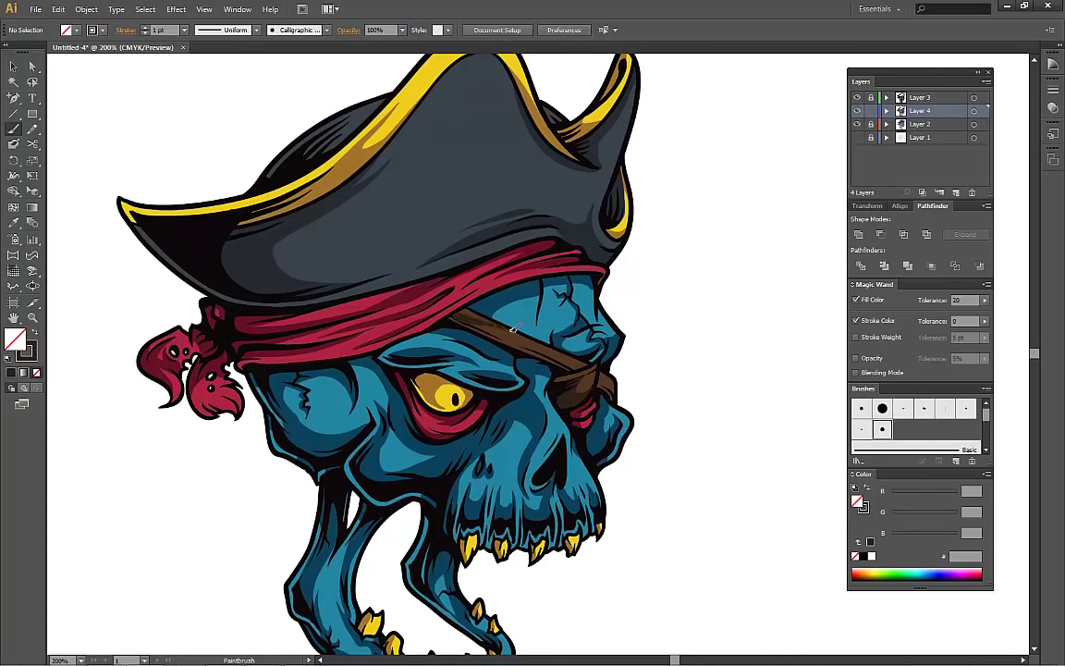
- Paint dark shadows along the eyepatch and its strap
left_click_drag(533, 294, 336, 294)
left_click_drag(507, 297, 662, 466)
left_click_drag(599, 422, 563, 453)
- Create a new layer beneath the shading layer and set the brush color to the lighter gray 566168, based on the hat's gray
key("ctrl+l")
left_click_drag(592, 337, 575, 314)
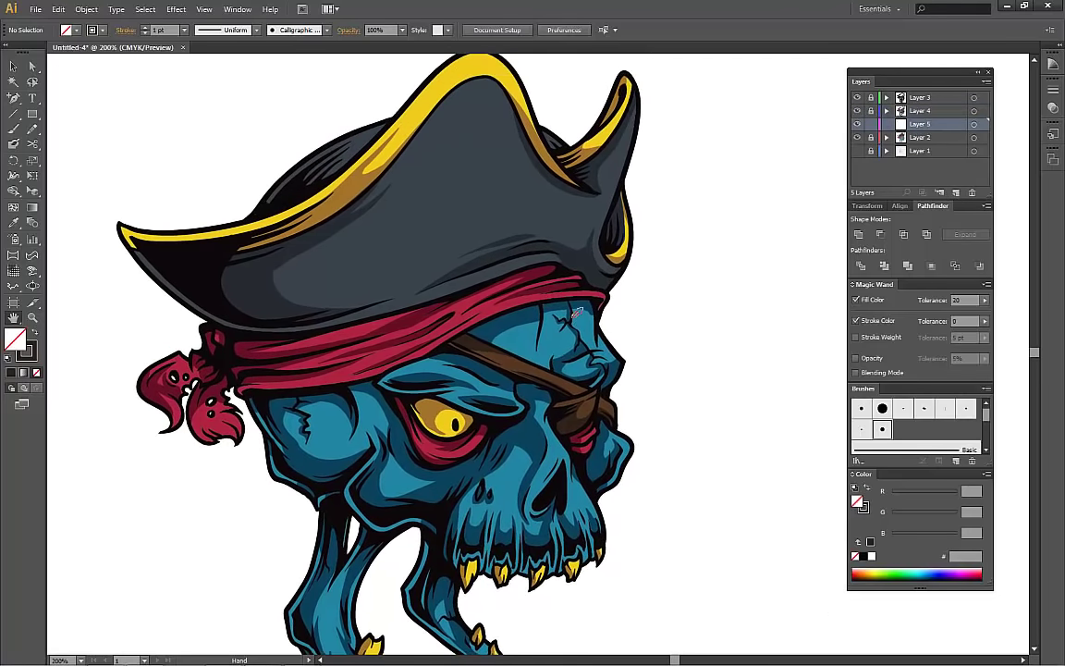
key("i")
left_click(559, 273)
double_click(14, 338)
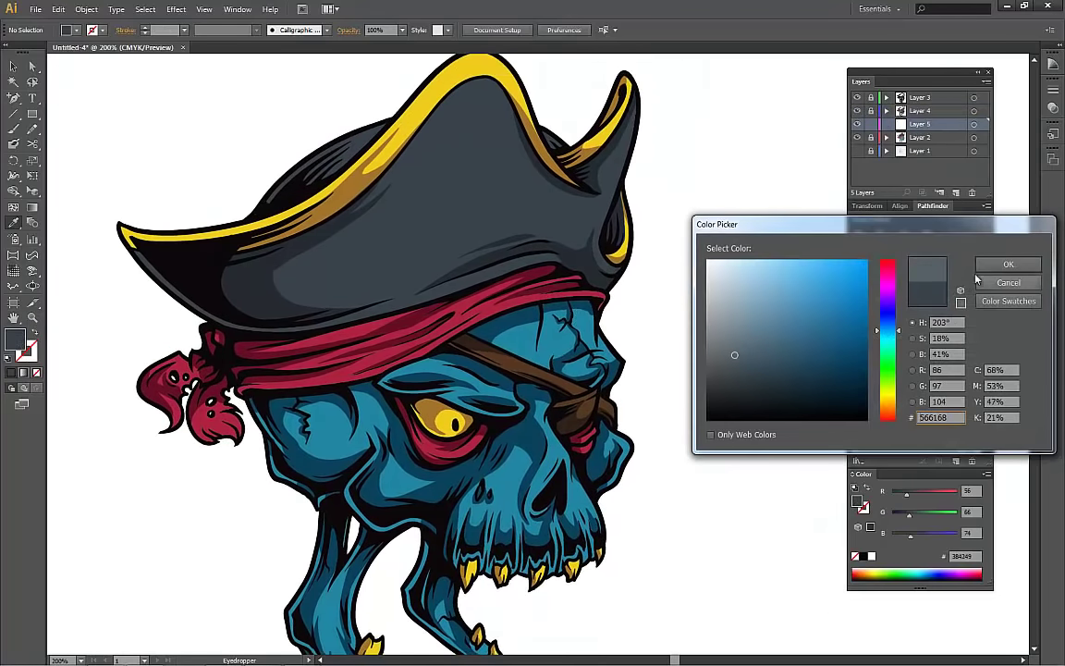
left_click(1008, 264)
key("b")
- Paint lighter gray highlights on the hat's front folds, above the bandana, along the side curl, and beside the golden trim
left_click_drag(415, 291, 393, 343)
left_click_drag(476, 327, 458, 369)
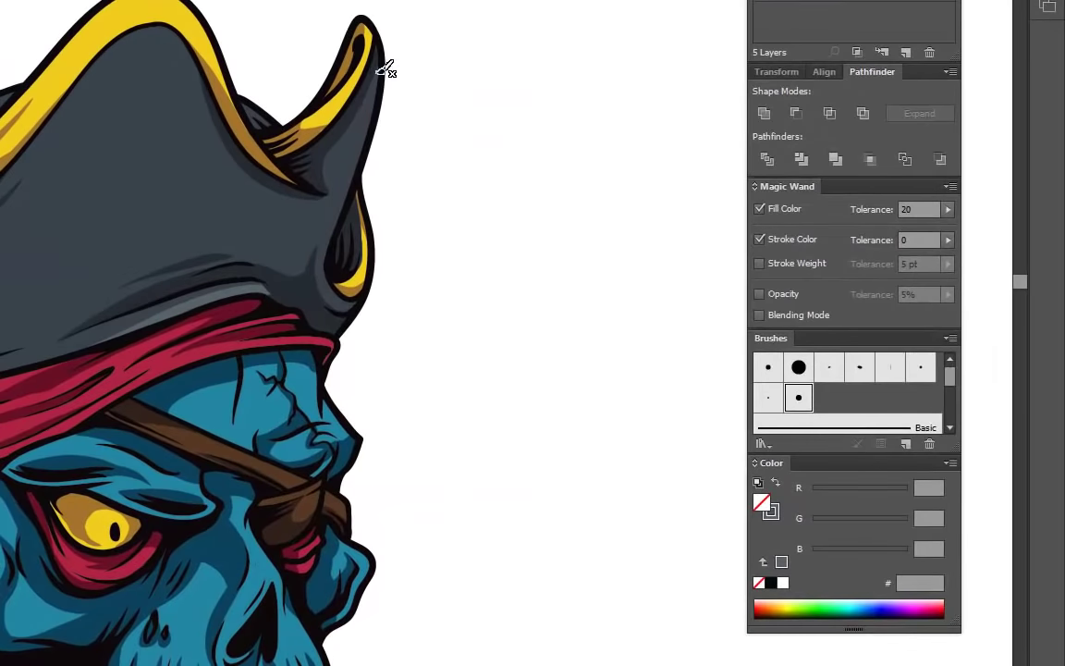
left_click_drag(596, 201, 563, 350)
scroll(85, 188, "up", 2)
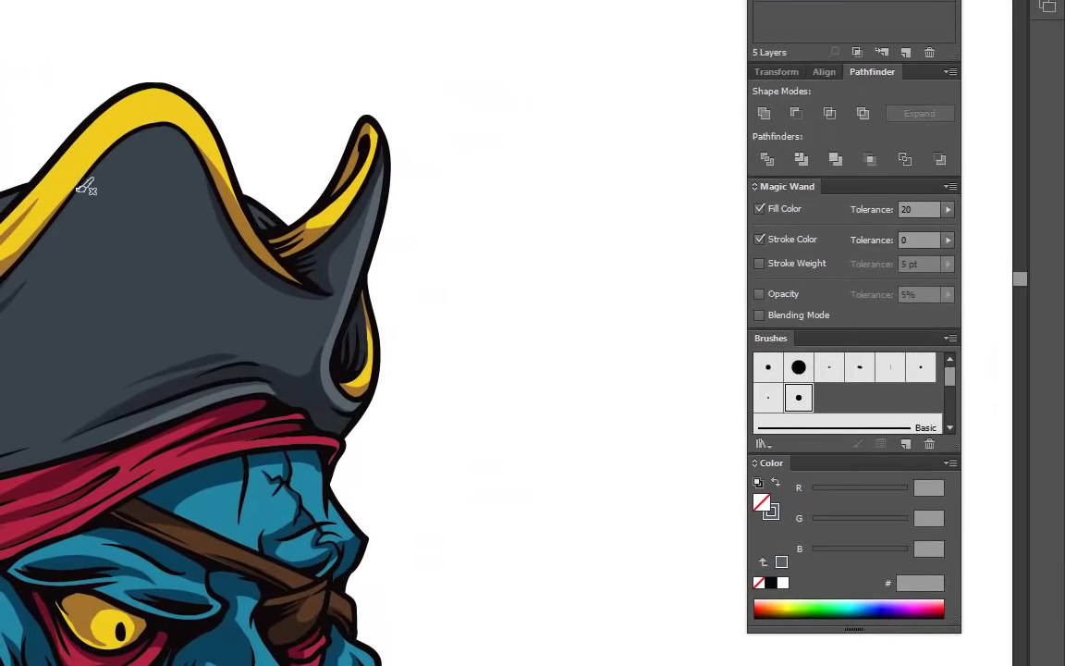
left_click_drag(169, 127, 249, 246)
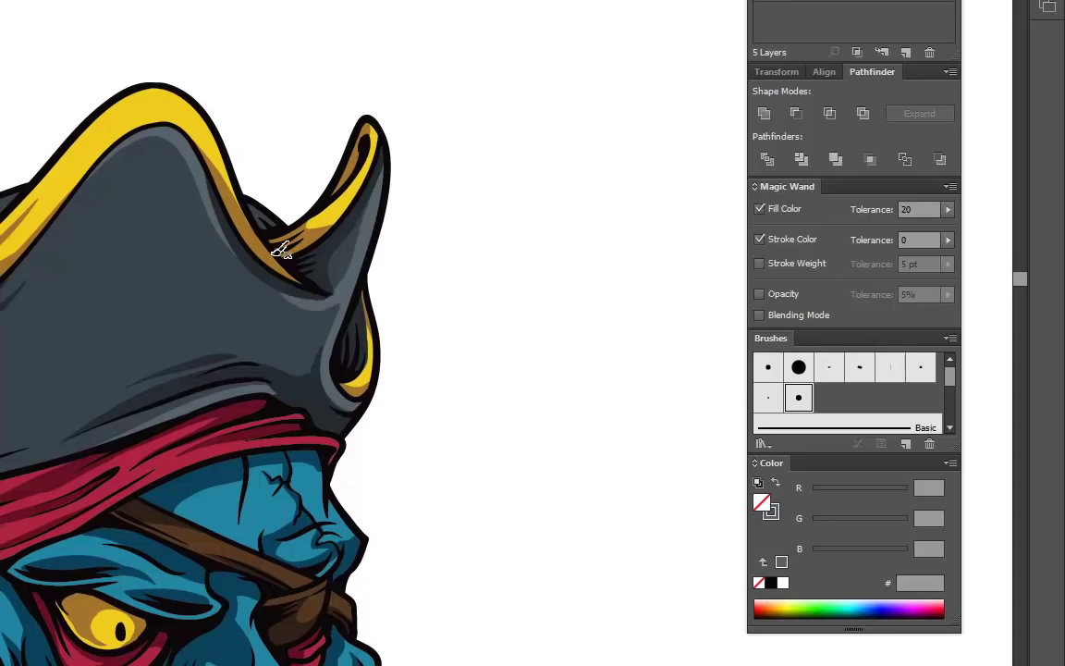
left_click_drag(218, 317, 348, 303)
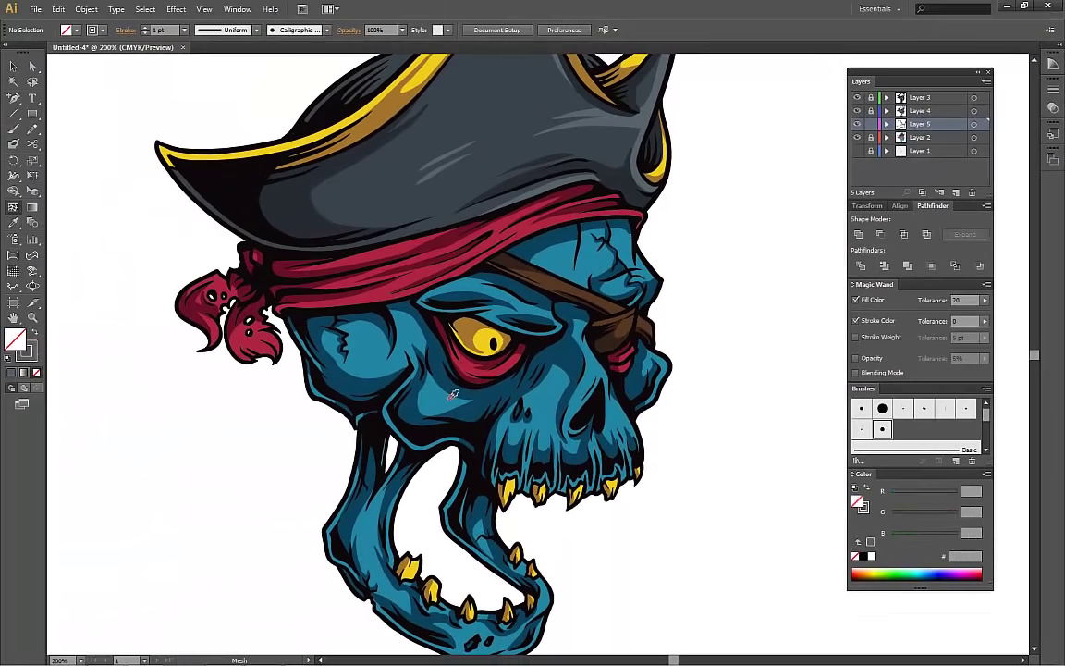
- Set the brush color to light blue 62B8CC and paint highlights on the forehead, far cheekbone, and nose bridge
double_click(19, 343)
left_click(791, 290)
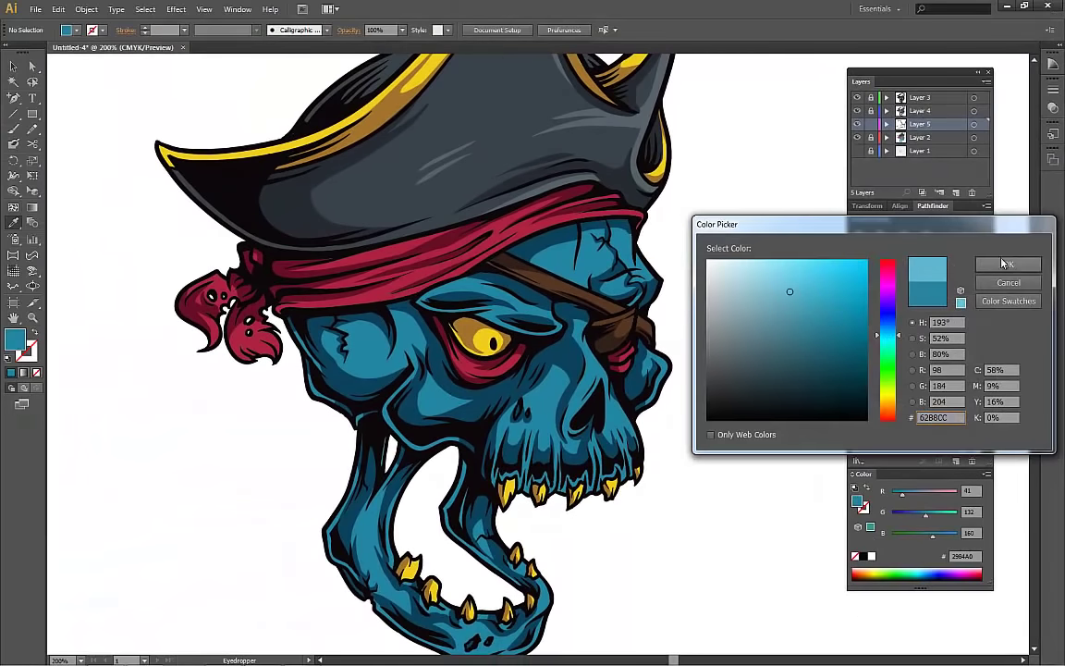
left_click(1008, 264)
key("b")
left_click_drag(650, 266, 566, 280)
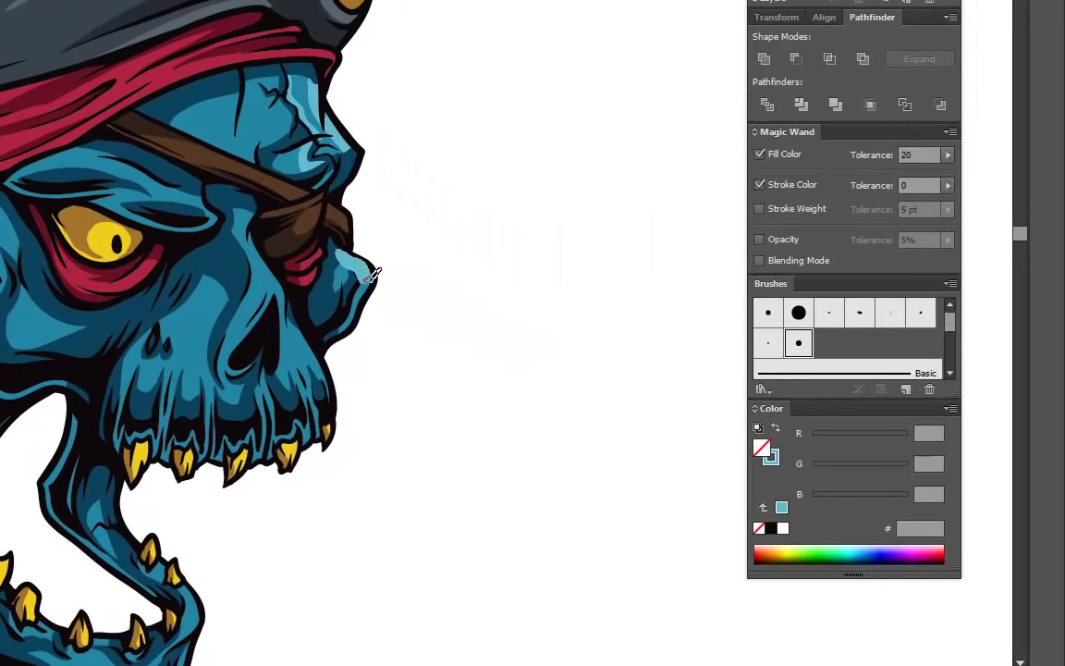
mouse_move(239, 216)
left_mouse_down()
mouse_move(268, 246)
mouse_move(292, 311)
left_mouse_up()
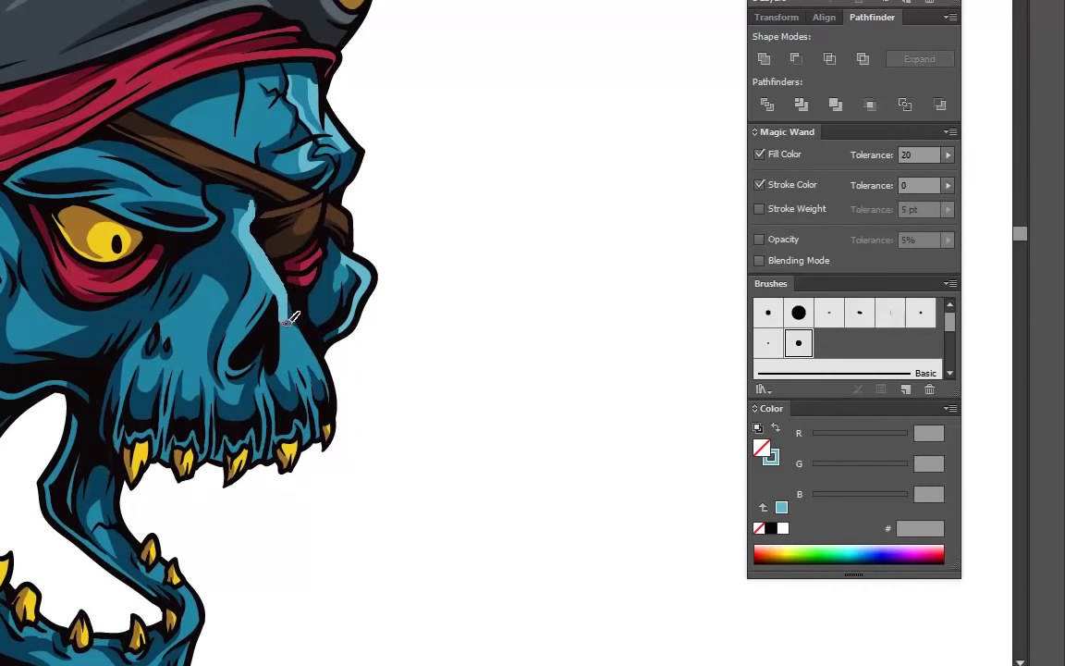
left_click_drag(254, 226, 236, 361)
mouse_move(302, 351)
left_mouse_down()
mouse_move(256, 268)
mouse_move(157, 308)
left_mouse_up()
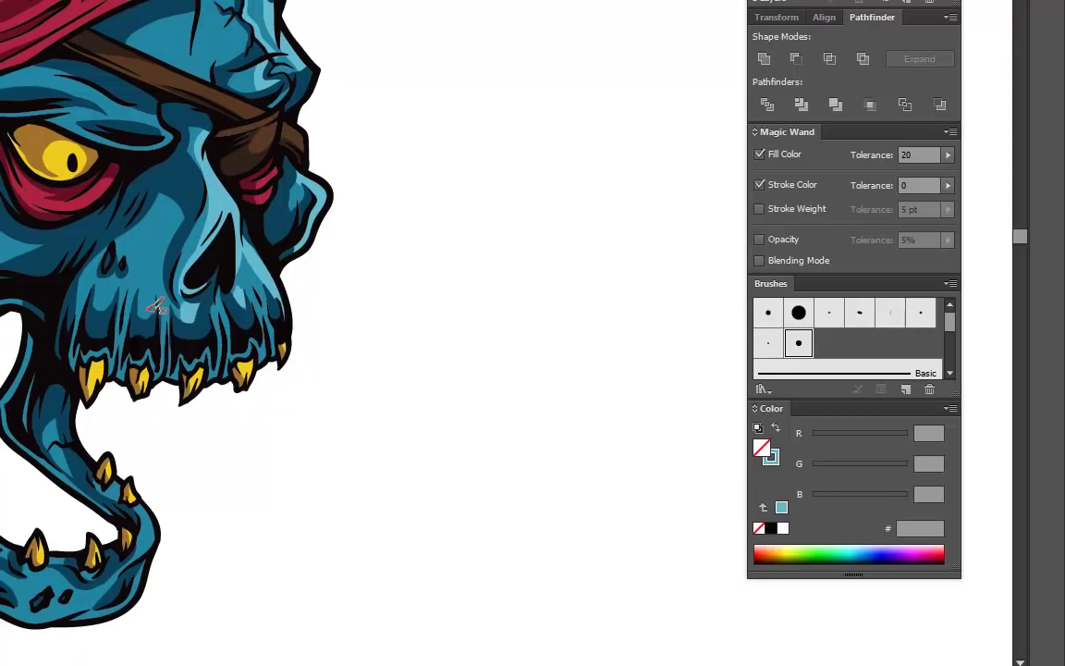
- Paint light blue highlights above the upper teeth and on the cheek below the open eye
scroll(118, 201, "up", 1)
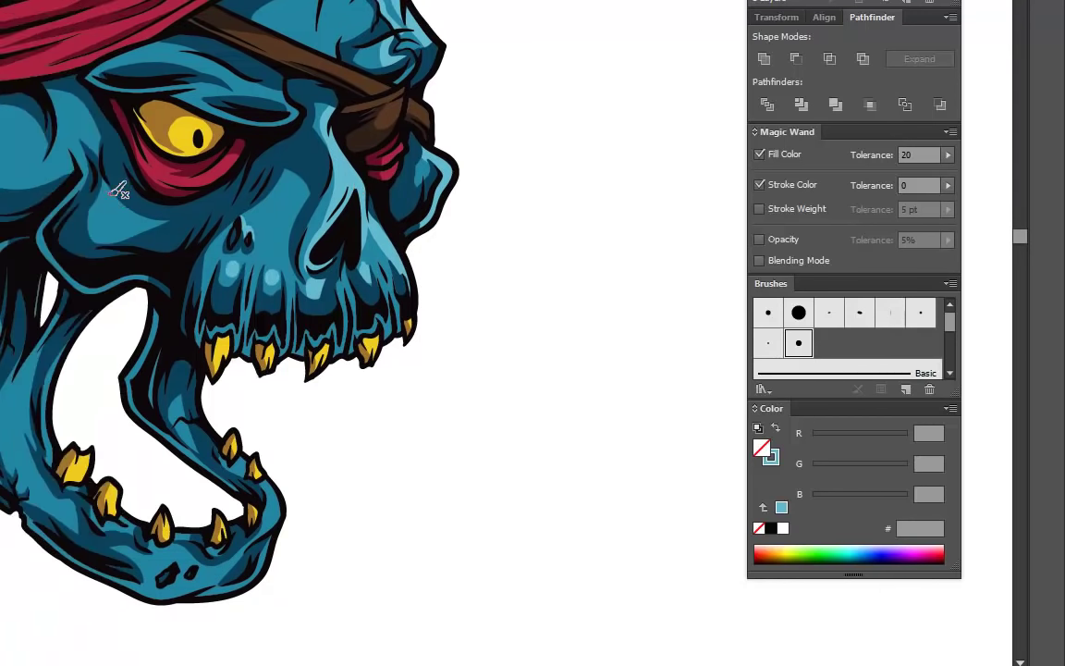
scroll(161, 404, "up", 1)
mouse_move(209, 426)
left_mouse_down()
mouse_move(262, 431)
mouse_move(305, 370)
left_mouse_up()
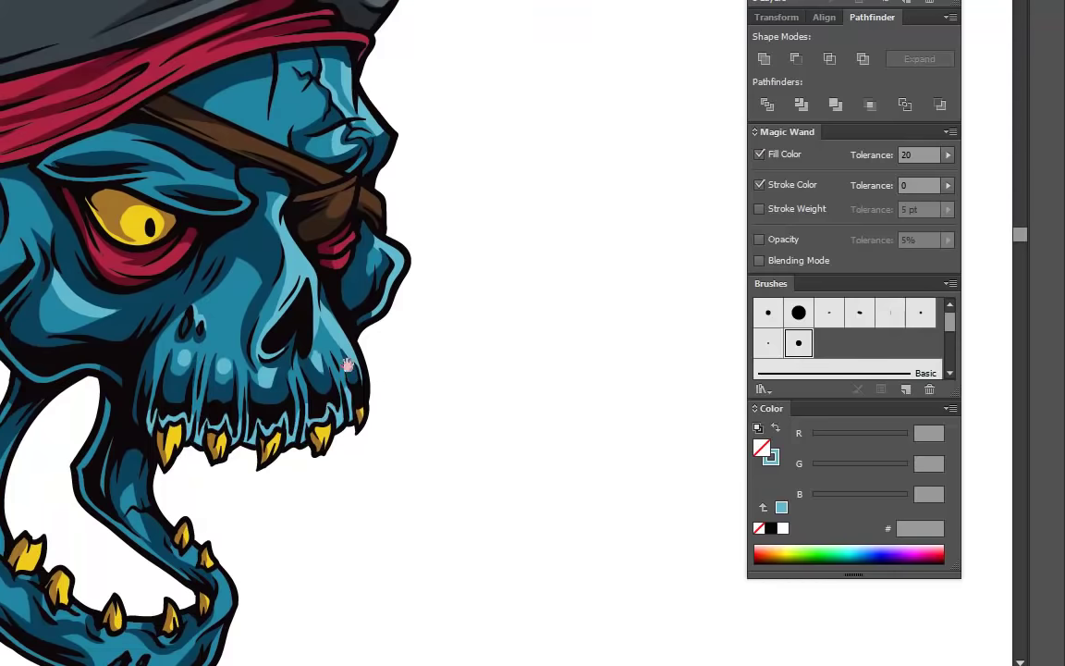
- Paint light blue highlights along the chin, the lower jaw's edges, and both jaw branches
left_click_drag(364, 284, 444, 136)
mouse_move(245, 231)
left_mouse_down()
mouse_move(310, 304)
mouse_move(335, 312)
mouse_move(334, 363)
mouse_move(427, 322)
left_mouse_up()
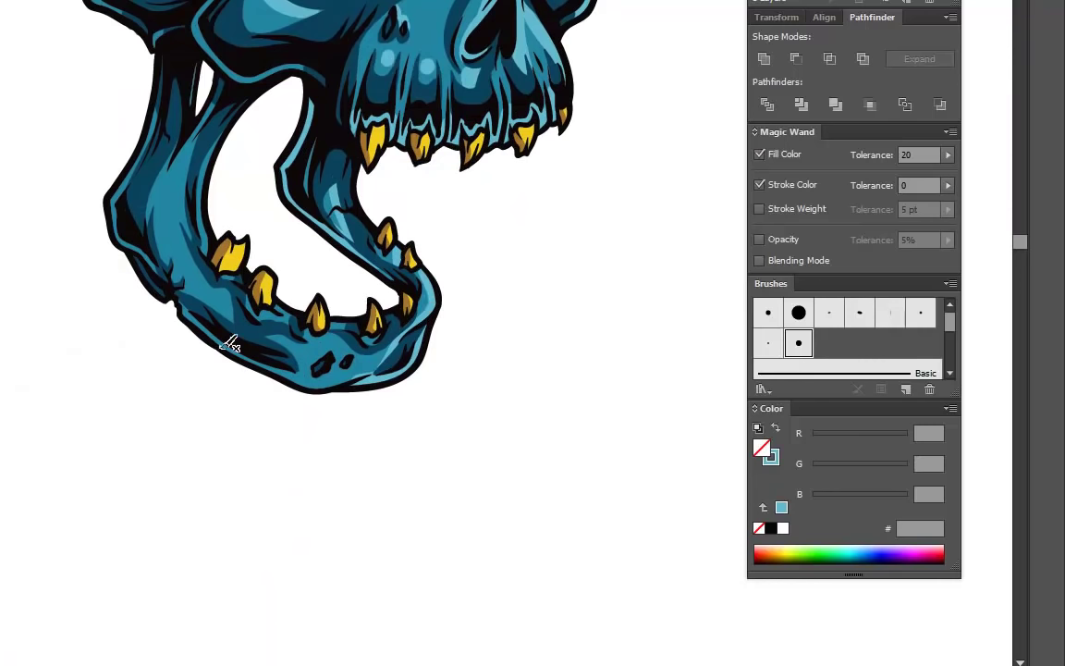
left_click_drag(378, 241, 306, 286)
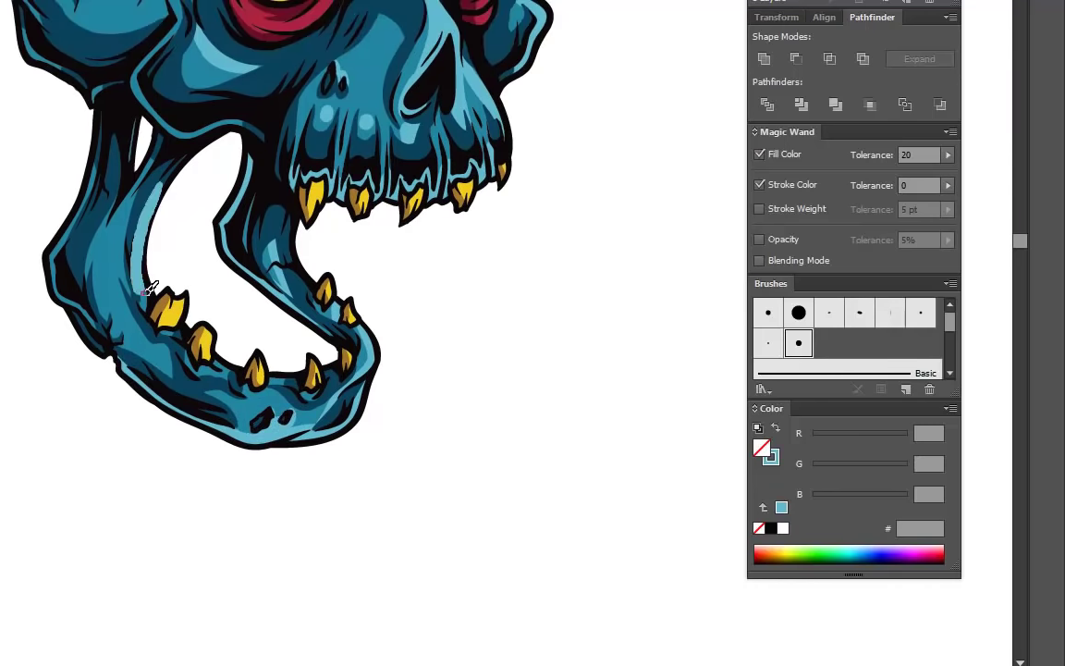
left_click_drag(176, 322, 105, 293)
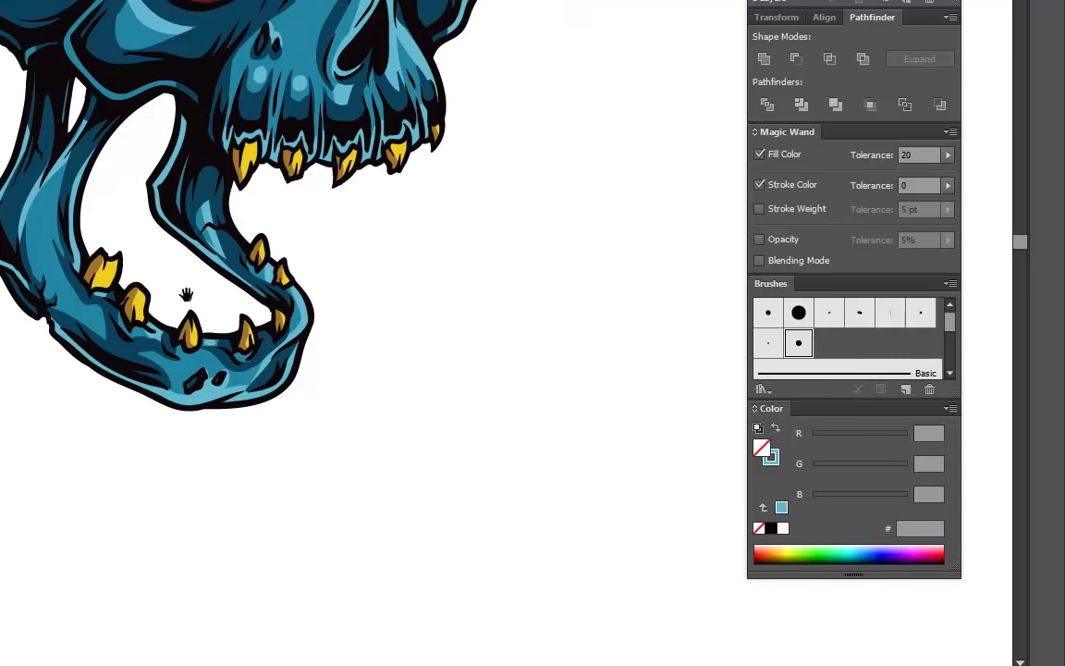
left_click_drag(209, 304, 219, 369)
left_click_drag(176, 155, 198, 284)
left_click_drag(115, 116, 144, 167)
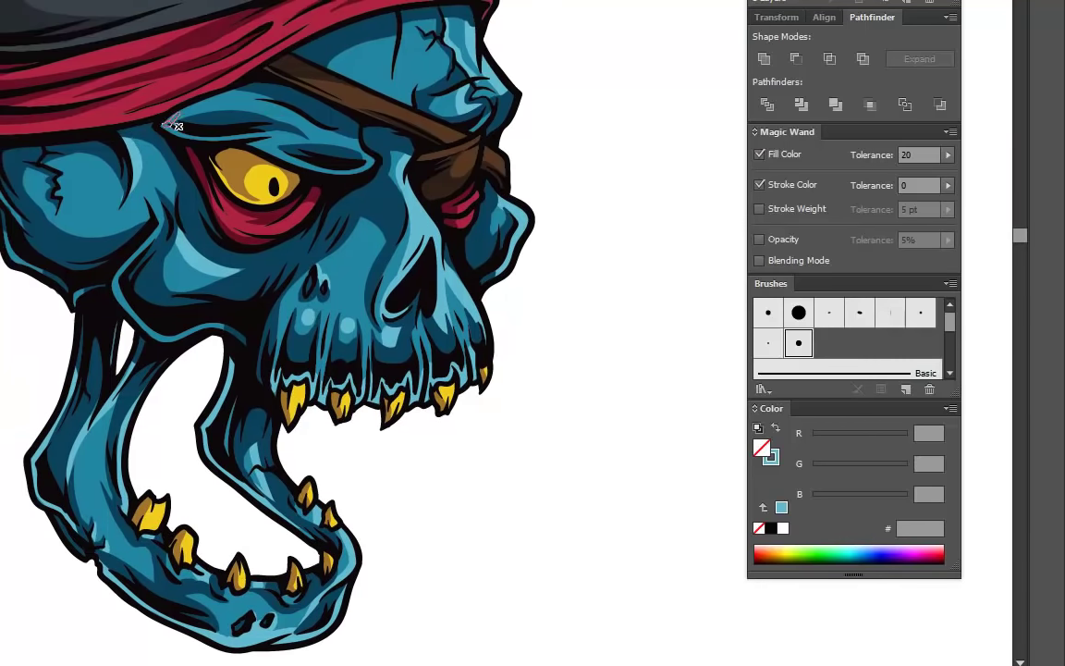
- Paint light blue highlights on the brow ridge, beside the nose, and around the cracked temple
left_click_drag(347, 81, 227, 124)
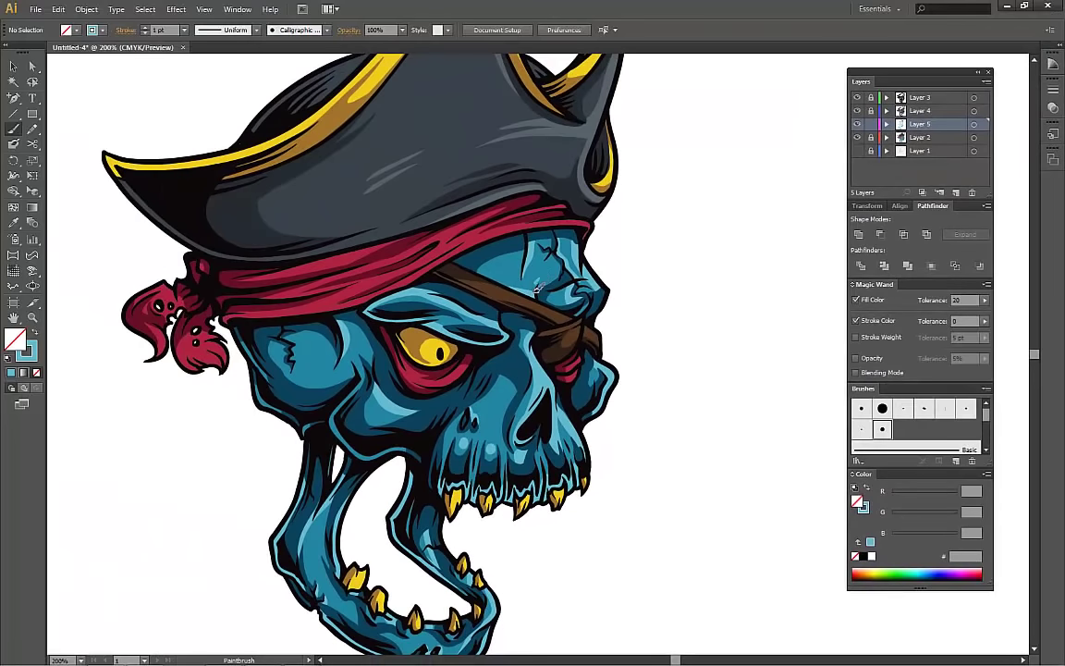
left_click_drag(535, 288, 563, 195)
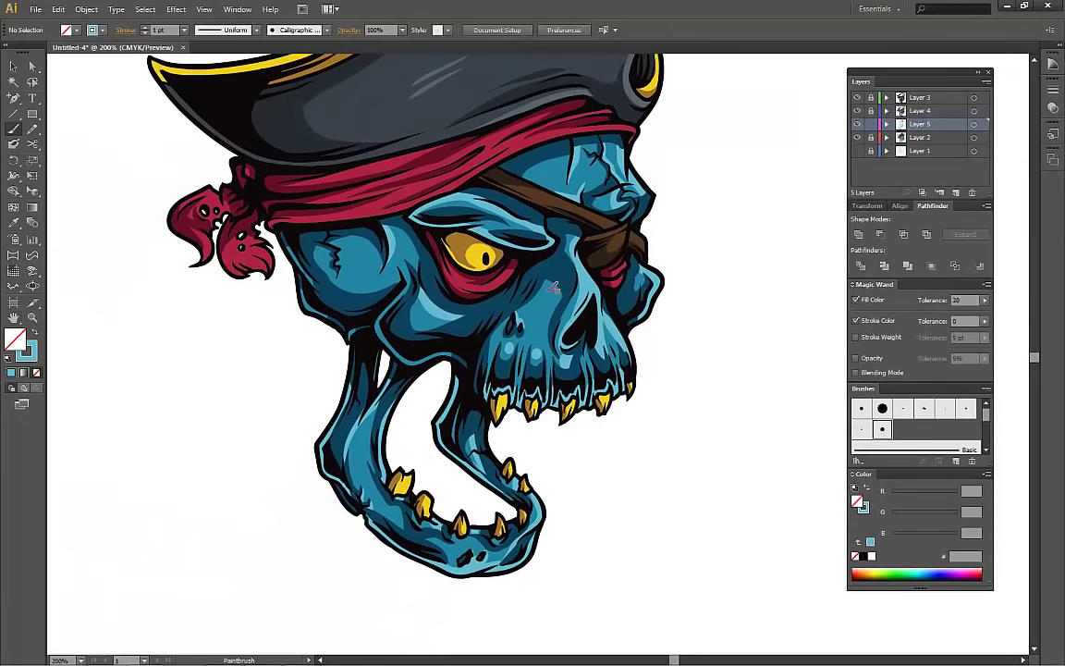
mouse_move(584, 258)
left_mouse_down()
mouse_move(602, 269)
mouse_move(598, 322)
left_mouse_up()
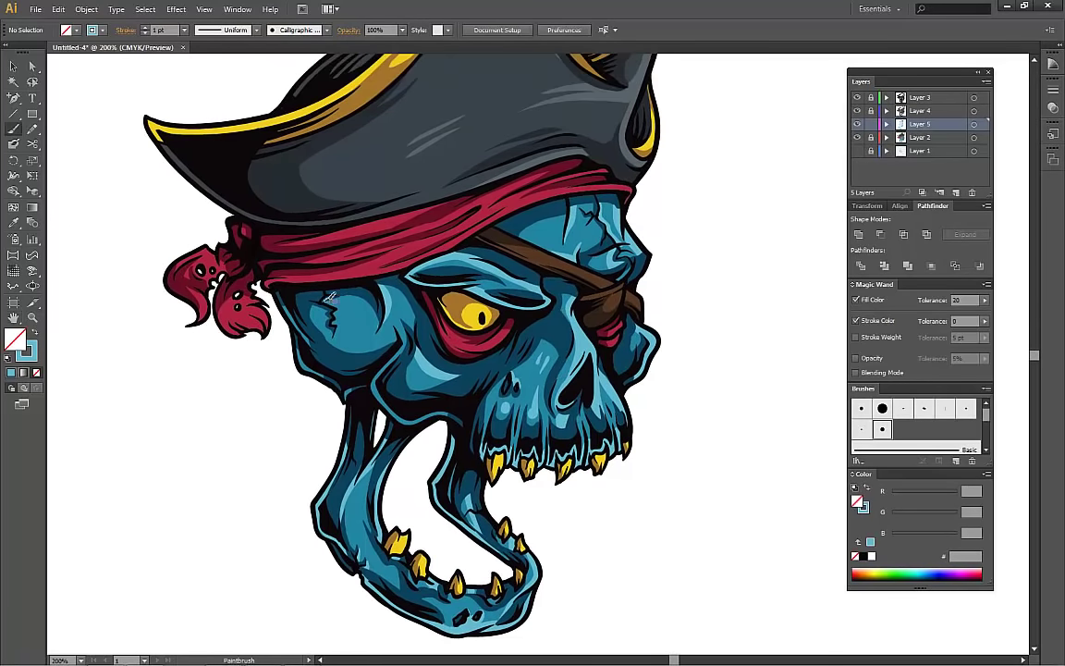
left_click_drag(365, 294, 459, 413)
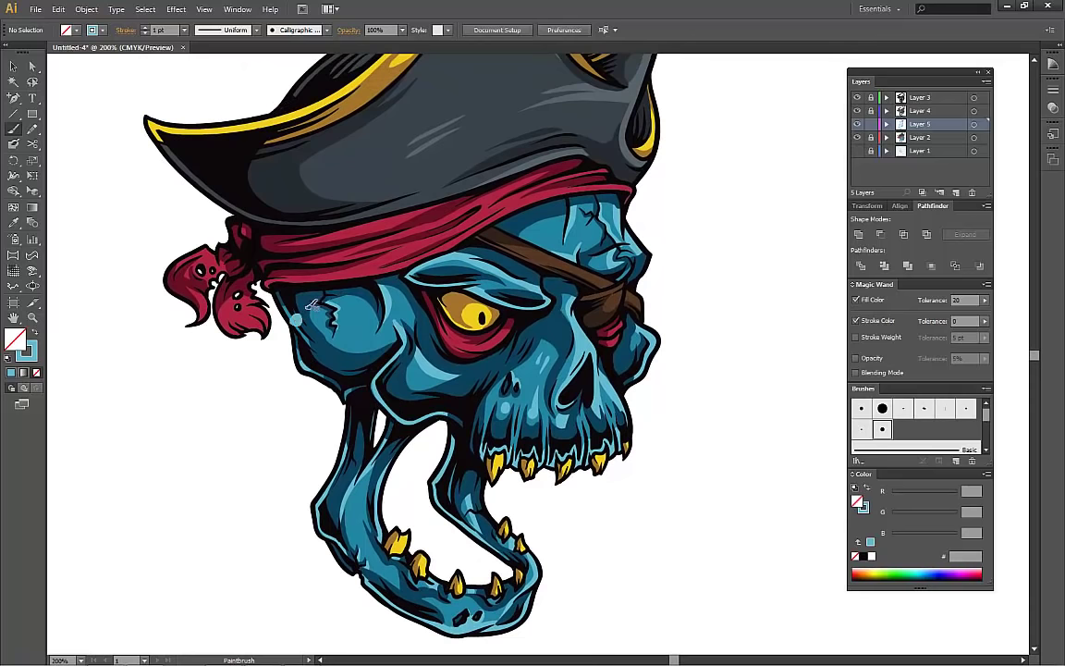
left_click_drag(328, 301, 294, 329)
scroll(315, 378, "down", 5)
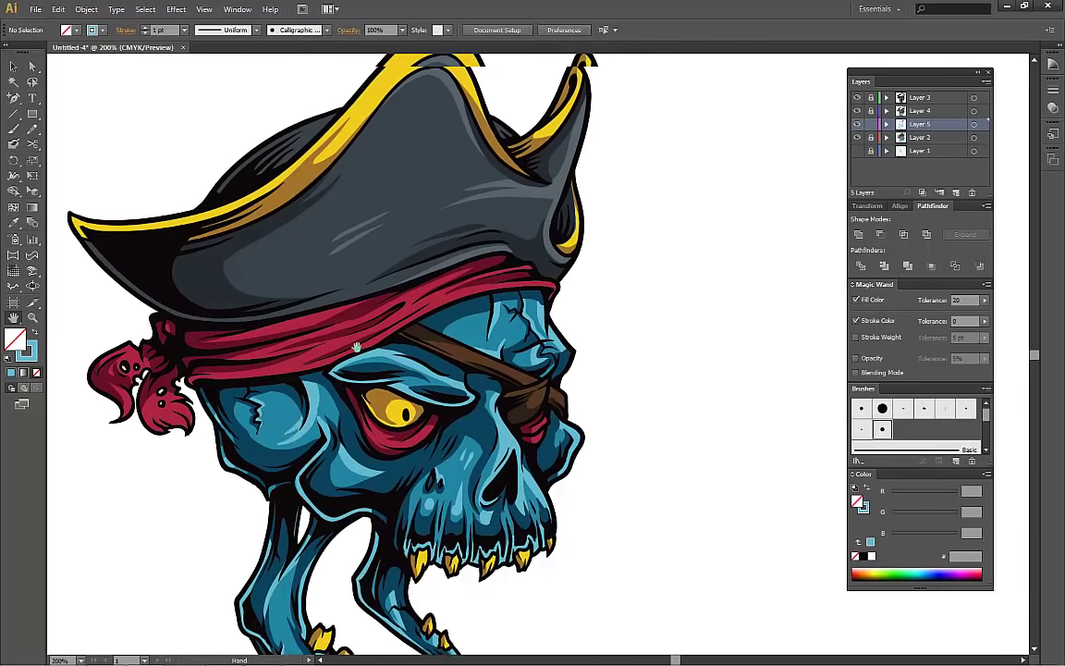
- Sample the eye's yellow and set the highlight color to pale yellow FFE783
scroll(563, 296, "up", 5)
key("i")
left_click(402, 296)
double_click(15, 341)
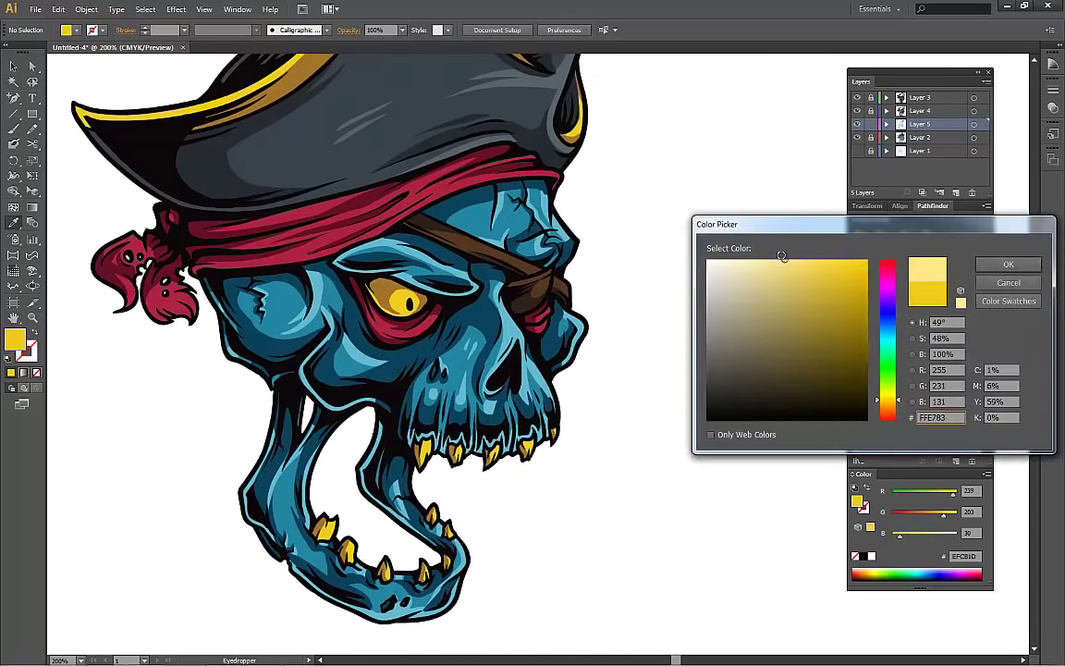
left_click(784, 255)
left_click(1008, 262)
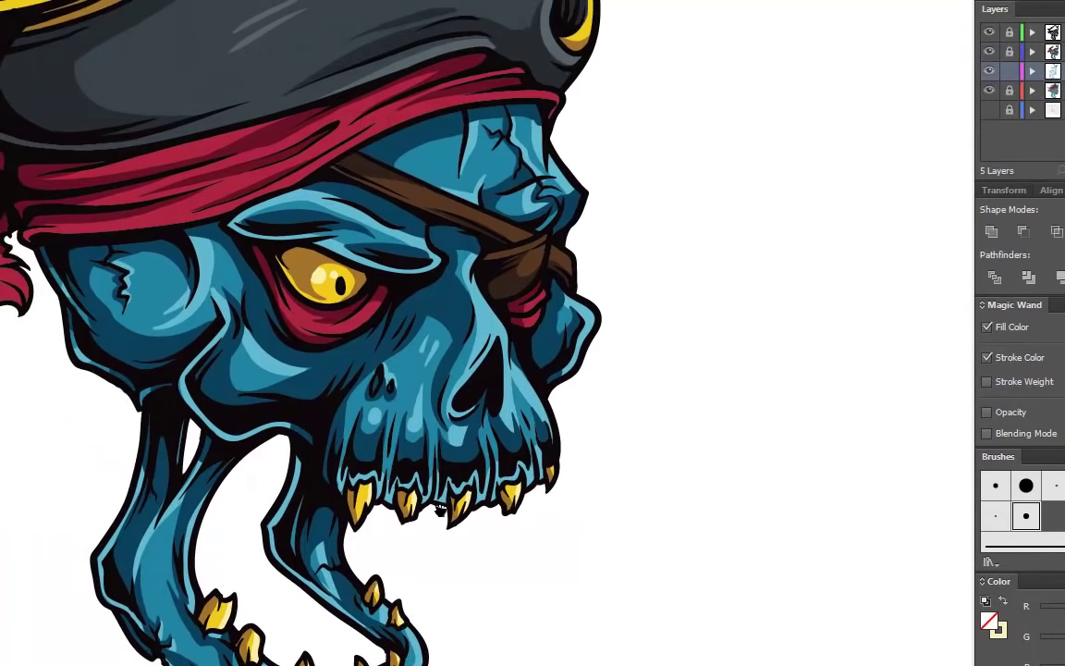
- Paint pale yellow highlights on the open eye, the teeth, and along the hat's golden trim
scroll(387, 76, "up", 5)
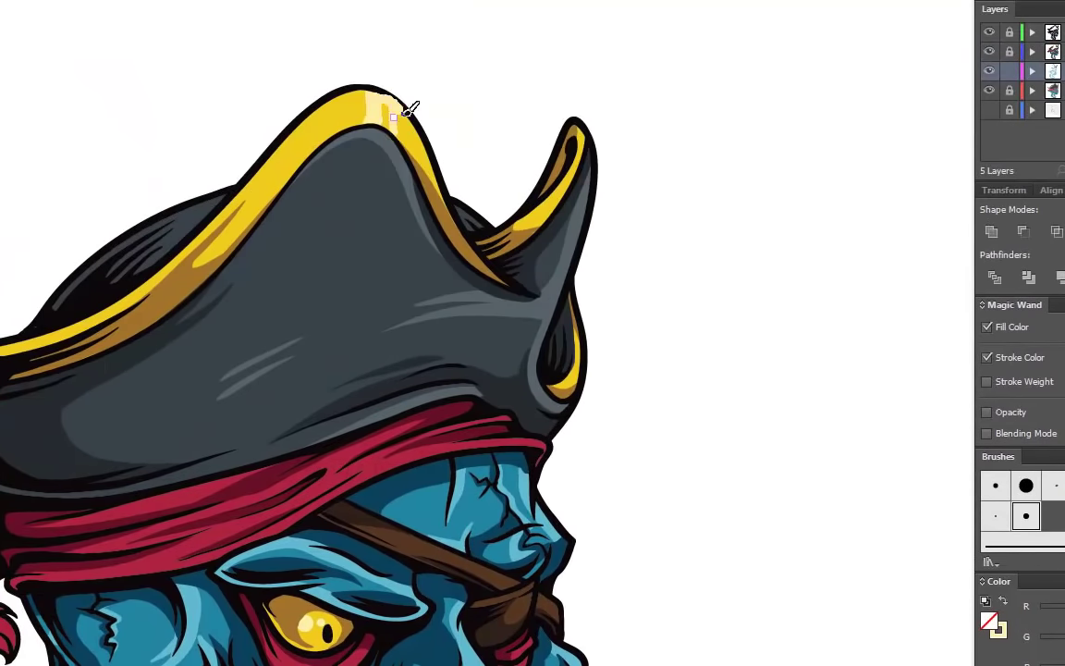
left_click_drag(154, 287, 375, 343)
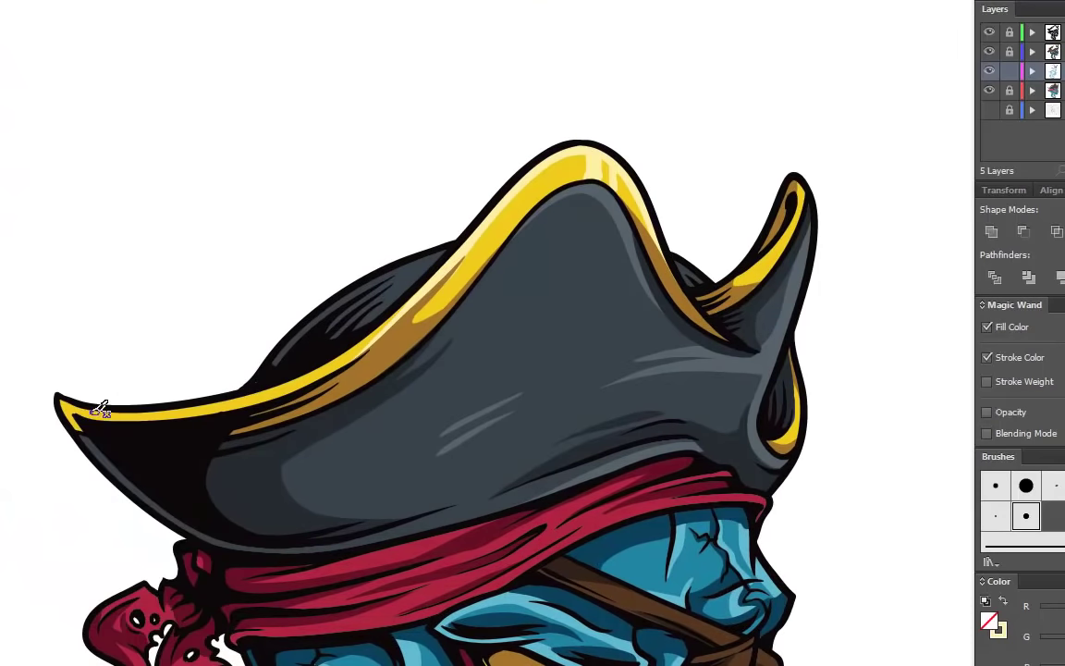
left_click_drag(803, 216, 527, 260)
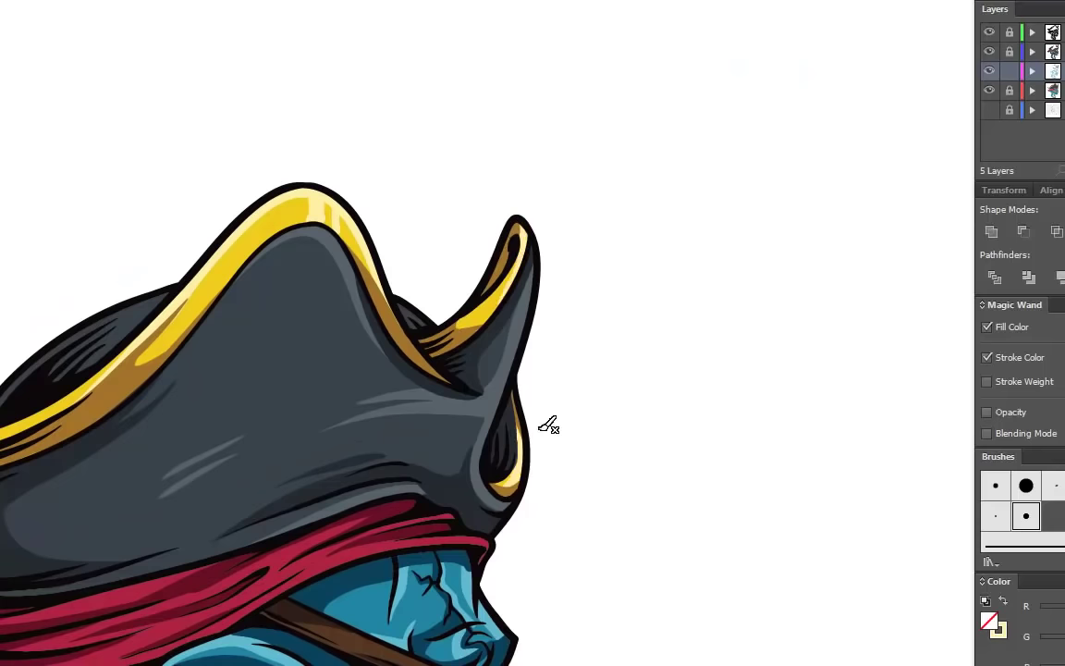
- Sample the bandana's dark red and set the brush highlight color to a lighter pinkish red
scroll(547, 423, "down", 5)
double_click(989, 622)
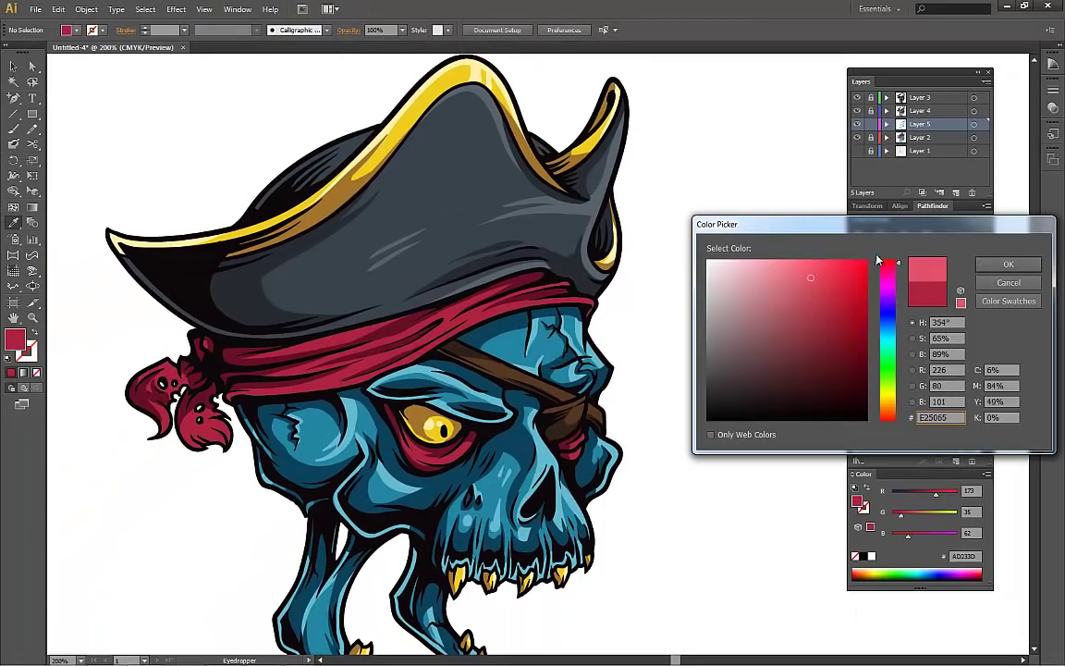
left_click(786, 277)
left_click(1009, 264)
key("b")
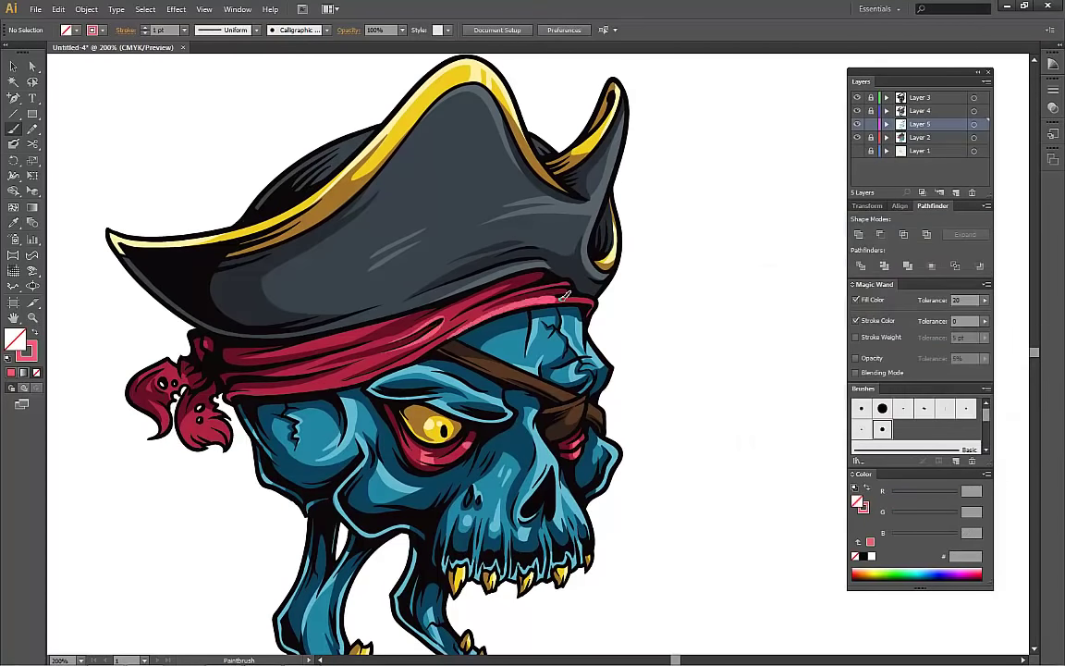
- Paint pinkish red highlights along the bandana's folds, its knotted tails, and the red flesh around the eyes
mouse_move(242, 335)
left_mouse_down()
mouse_move(342, 322)
mouse_move(241, 331)
mouse_move(252, 317)
mouse_move(387, 289)
left_mouse_up()
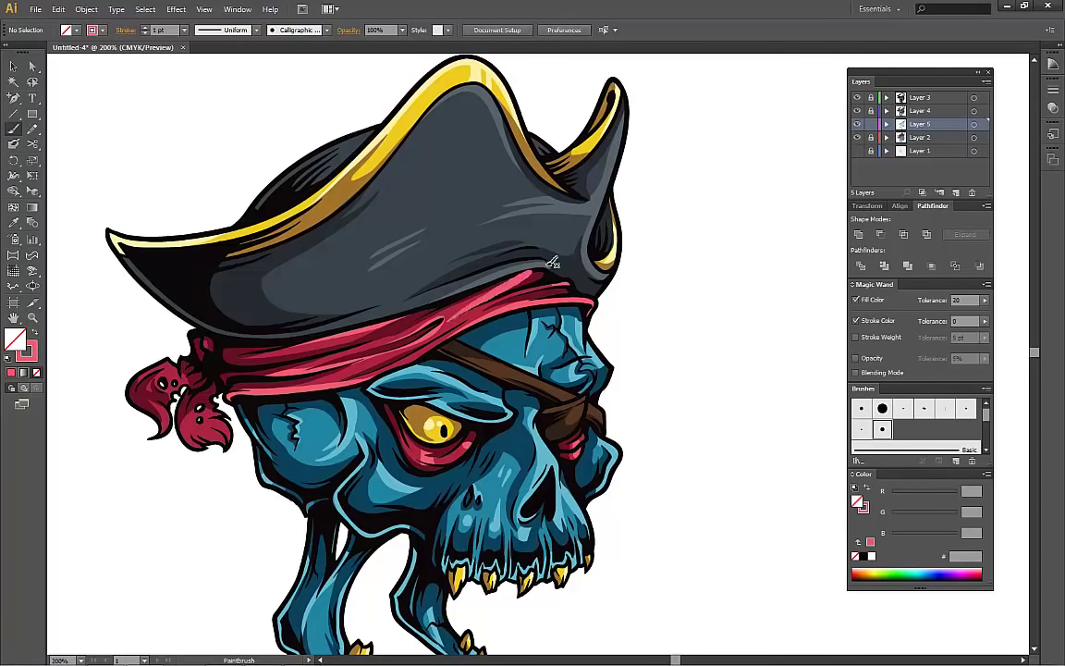
scroll(426, 277, "left", 5)
scroll(370, 306, "down", 3)
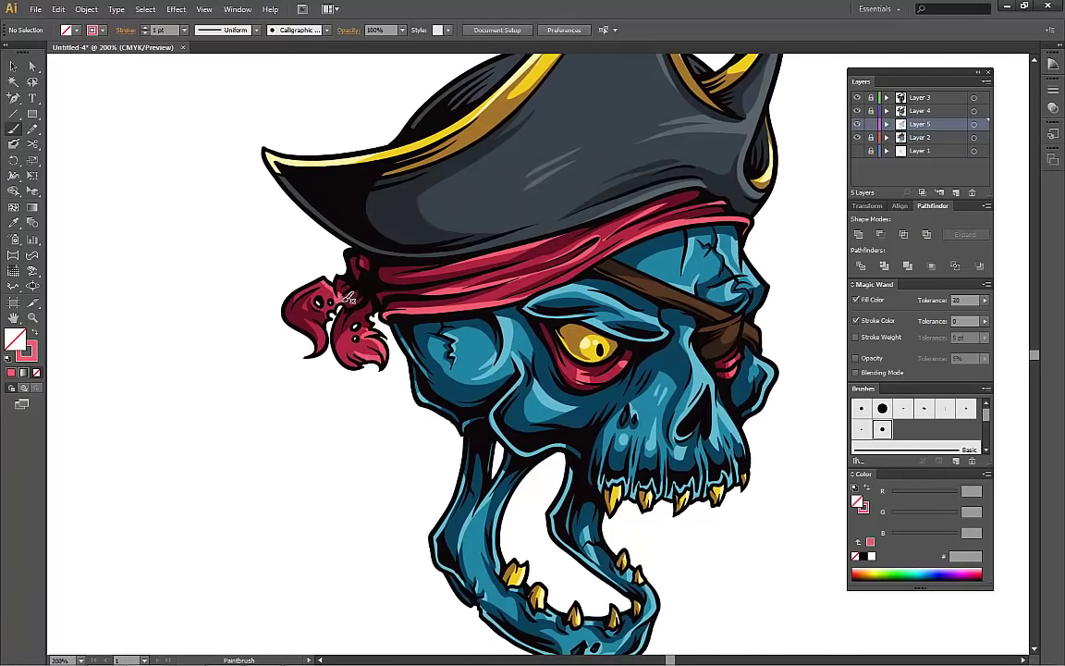
- Sample the eyepatch strap's brown and set the highlight color to light brown 996748
scroll(370, 305, "right", 5)
key("i")
left_click(444, 305)
double_click(14, 340)
left_click(790, 323)
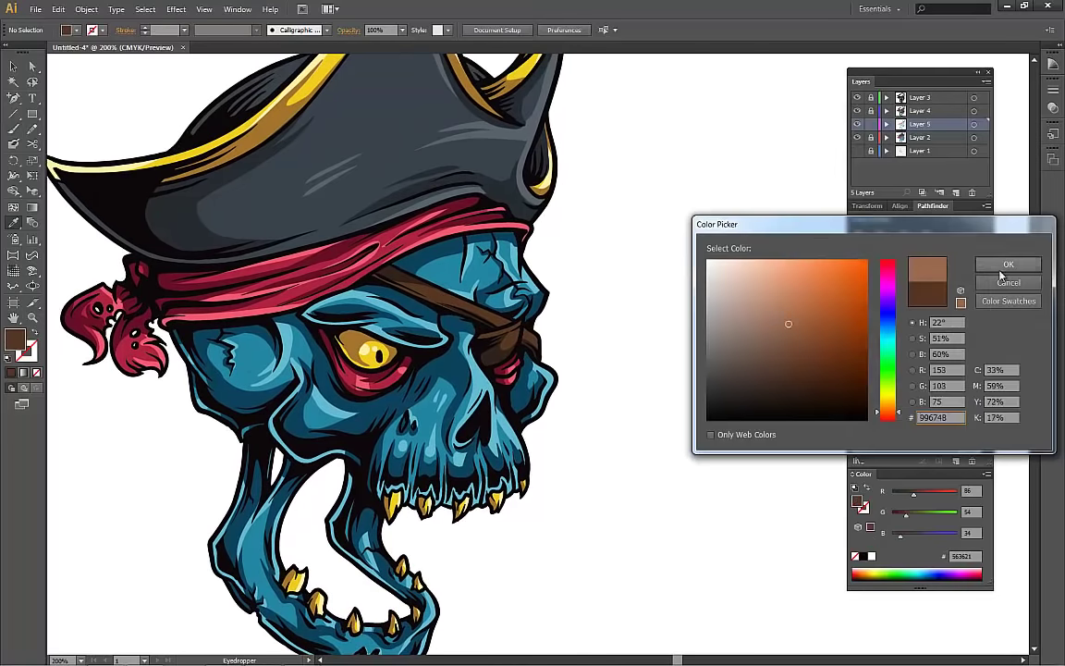
left_click(1010, 262)
- Paint light brown highlights along the eyepatch strap and the upper part of the patch
left_click_drag(287, 152, 290, 153)
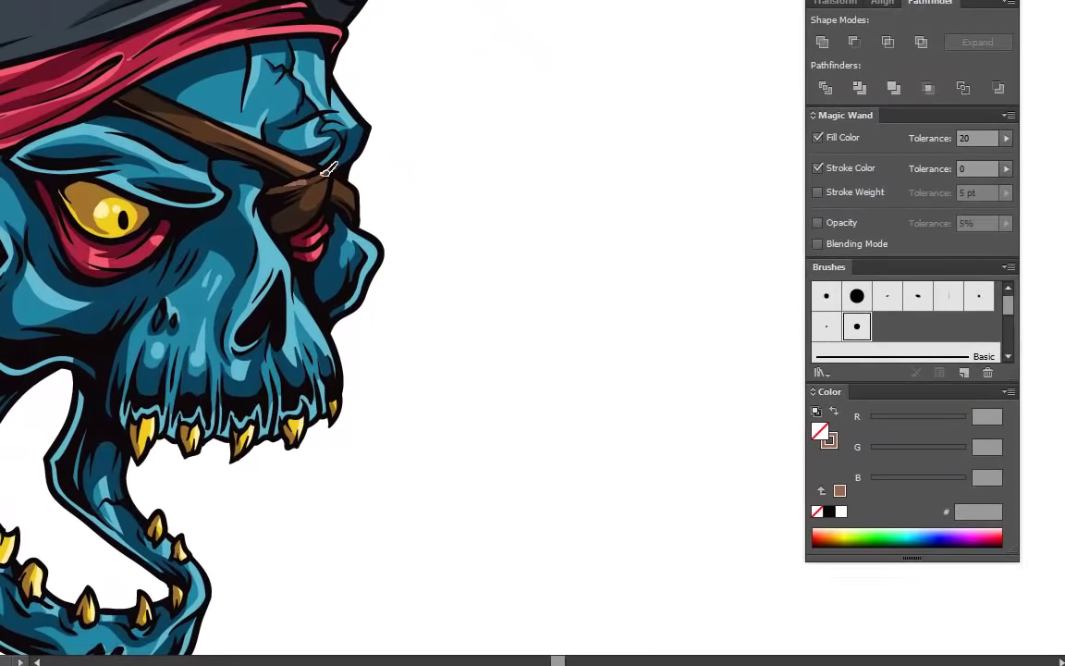
scroll(214, 119, "left", 2)
scroll(292, 194, "down", 3)
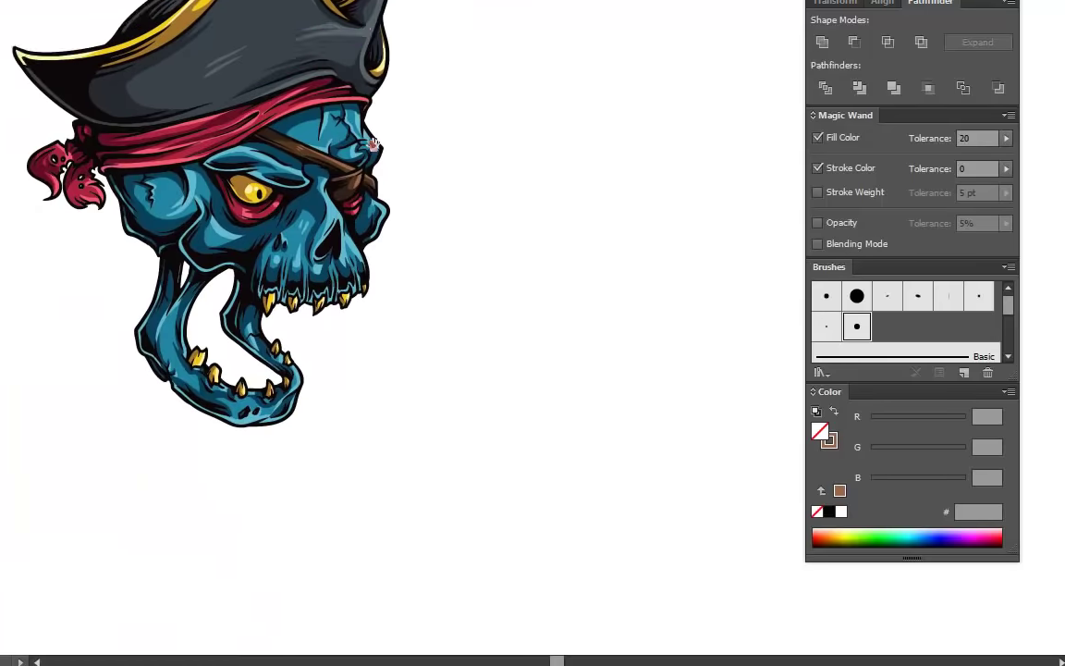
left_click_drag(262, 96, 488, 239)
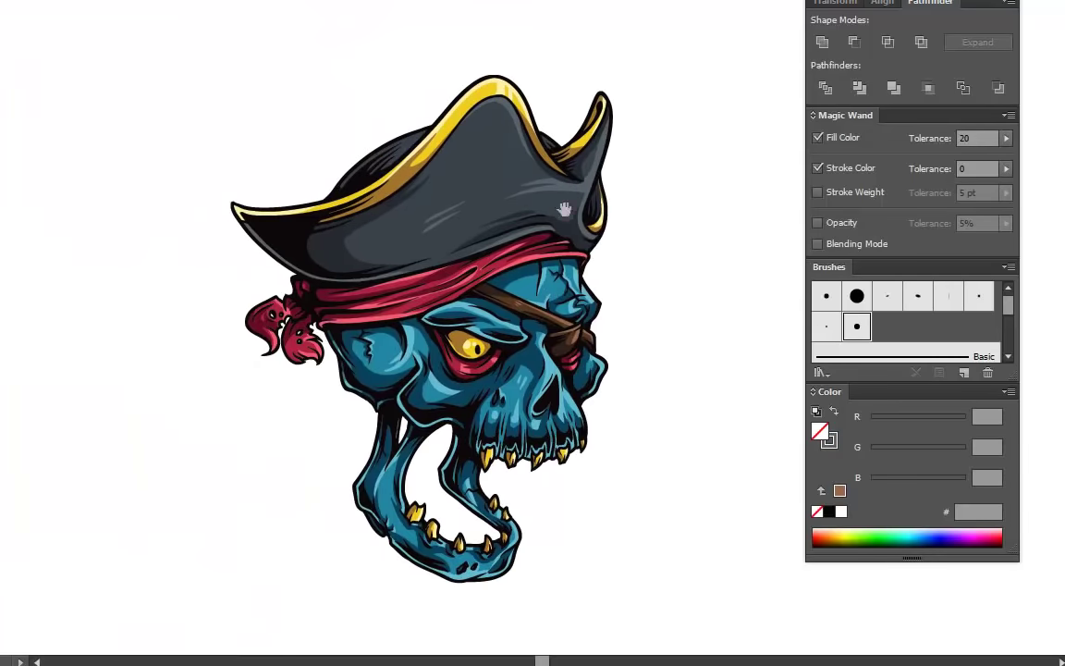
scroll(554, 209, "up", 2)
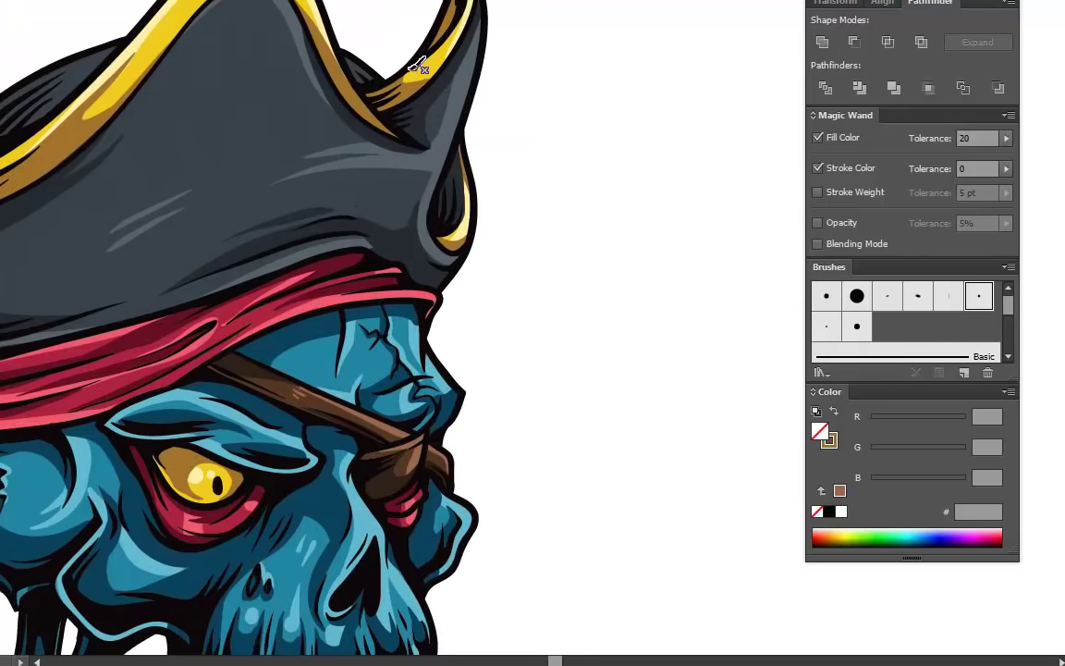
scroll(416, 64, "down", 5)
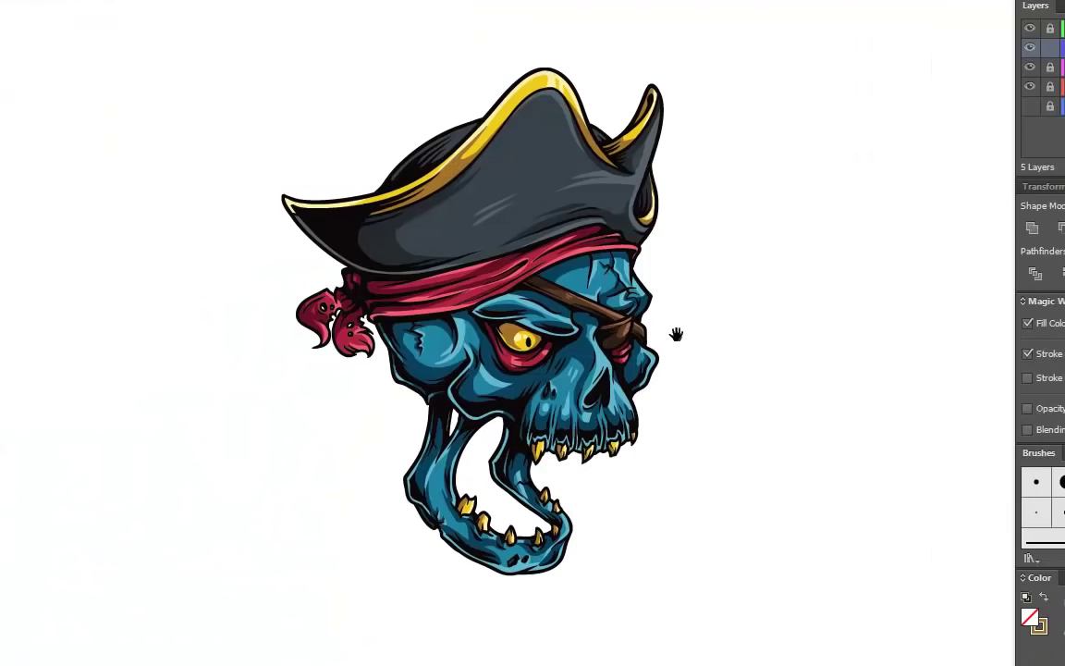